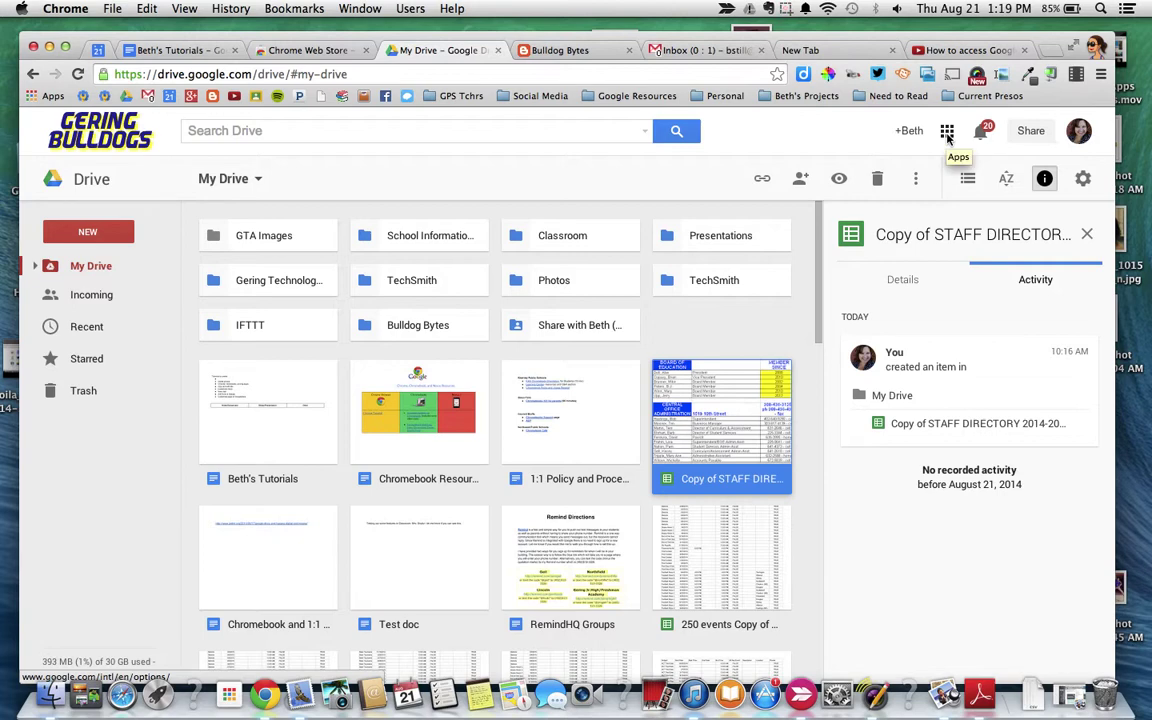
- Switch from Google Drive to Google Sites and browse the domain's sites in the templates category
left_click(947, 133)
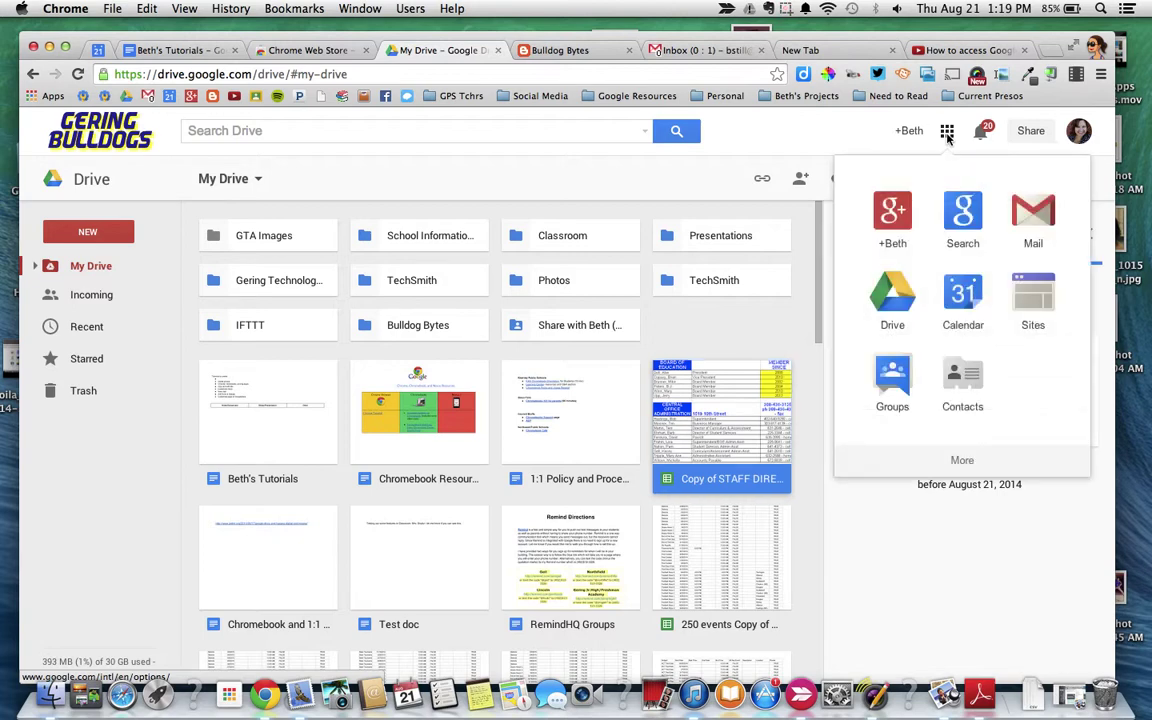
left_click(1036, 295)
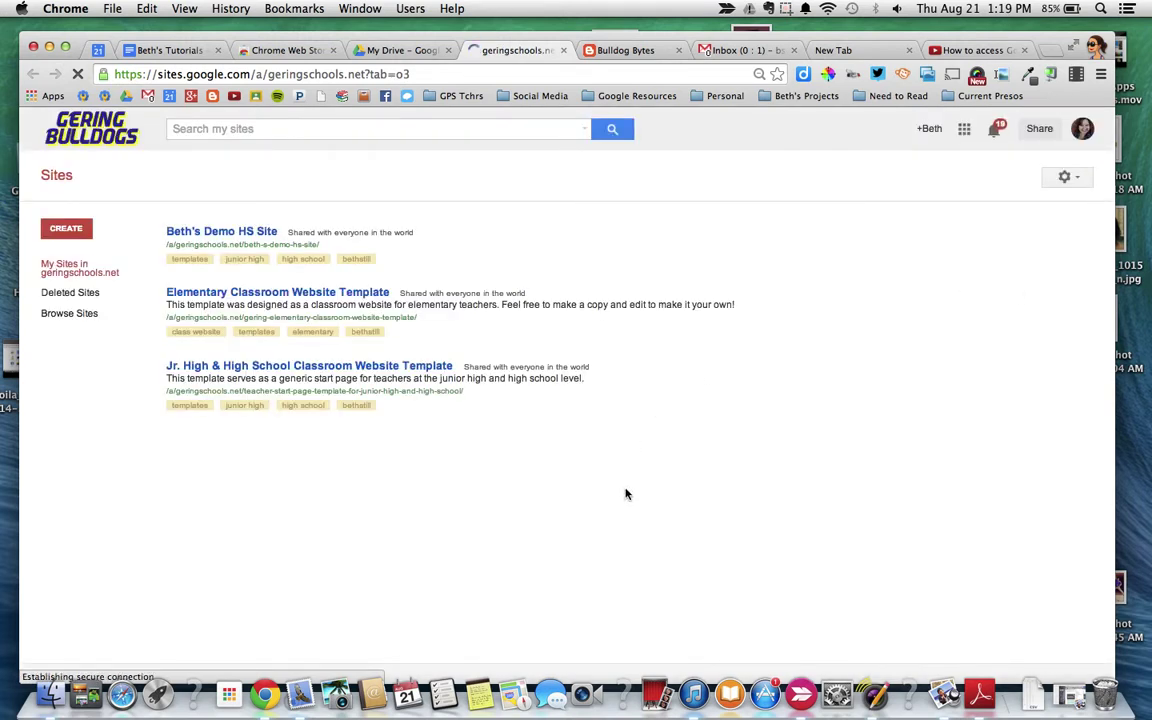
left_click(73, 316)
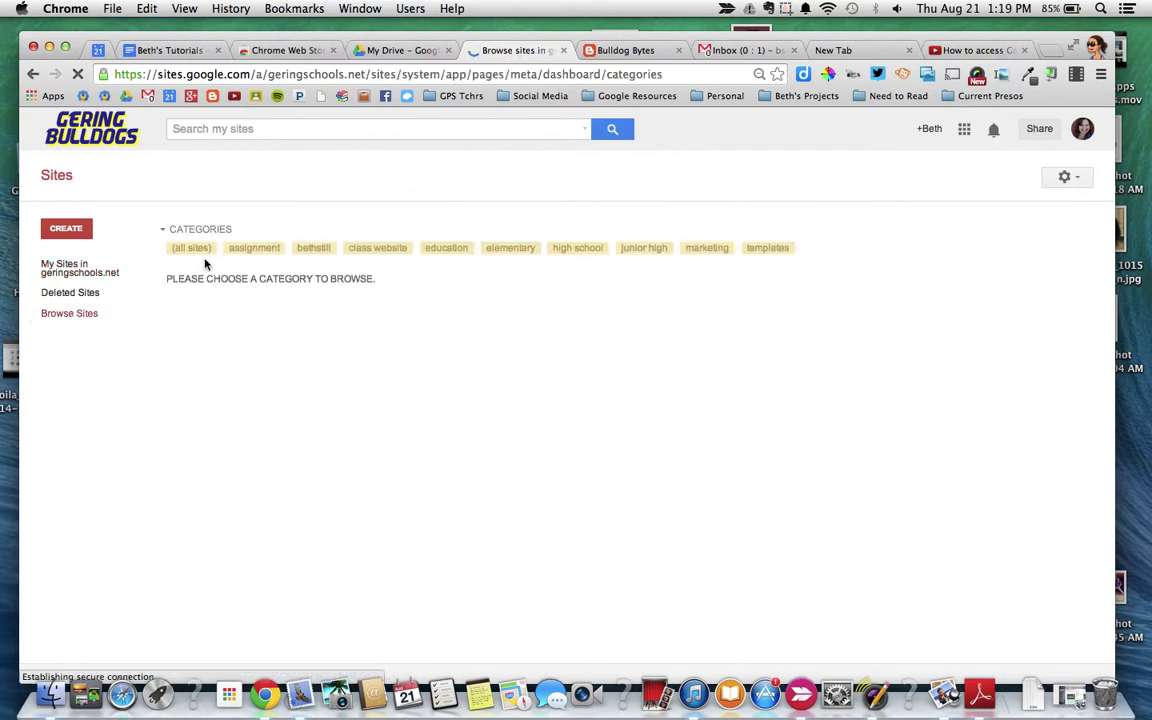
left_click(786, 255)
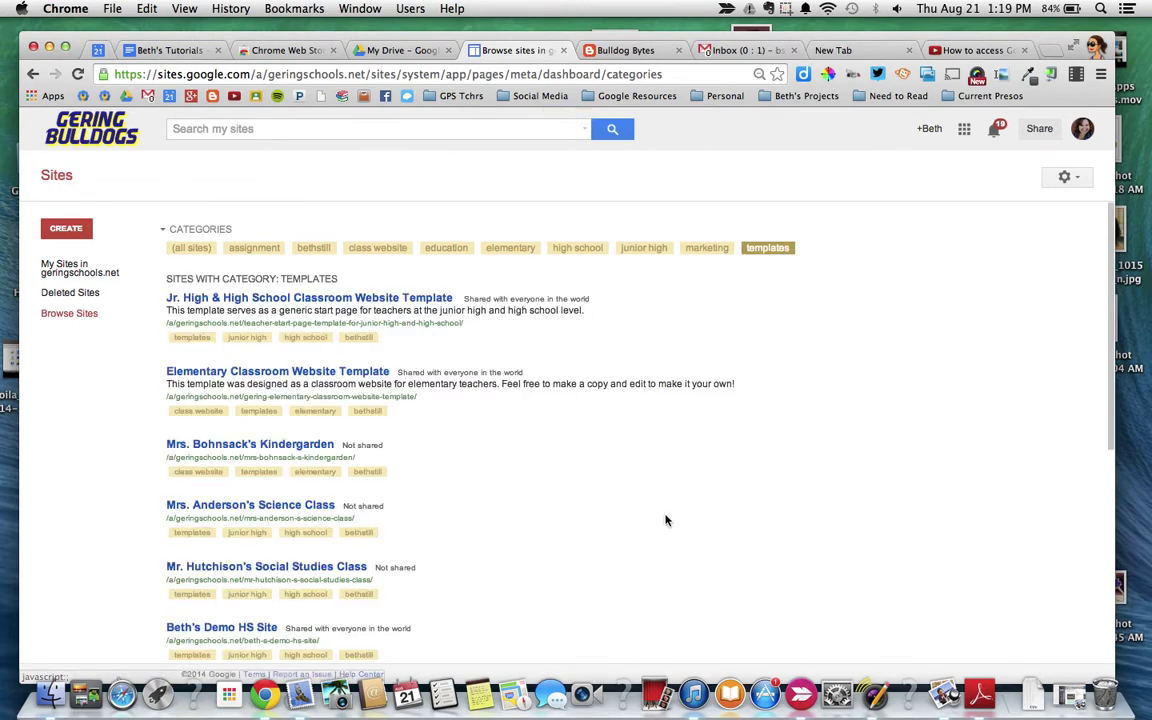
scroll(675, 509, "down", 1)
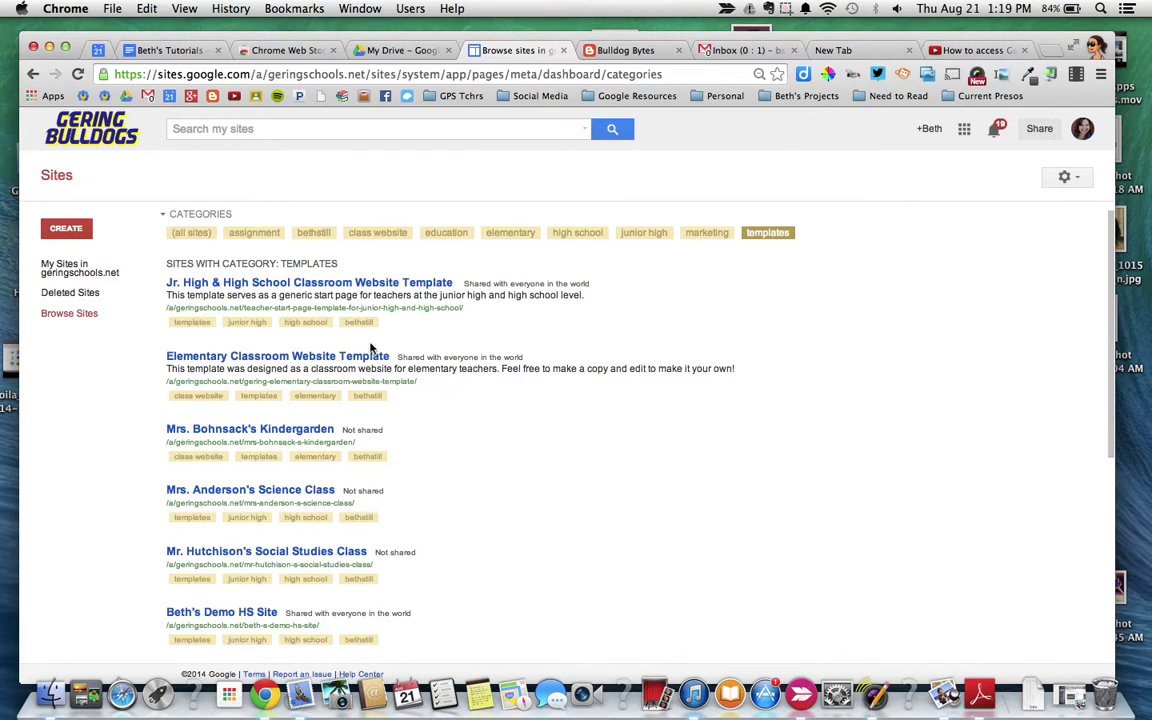
- Open the Demo HS Site from the list of own sites and dismiss its template instructions
left_click(83, 272)
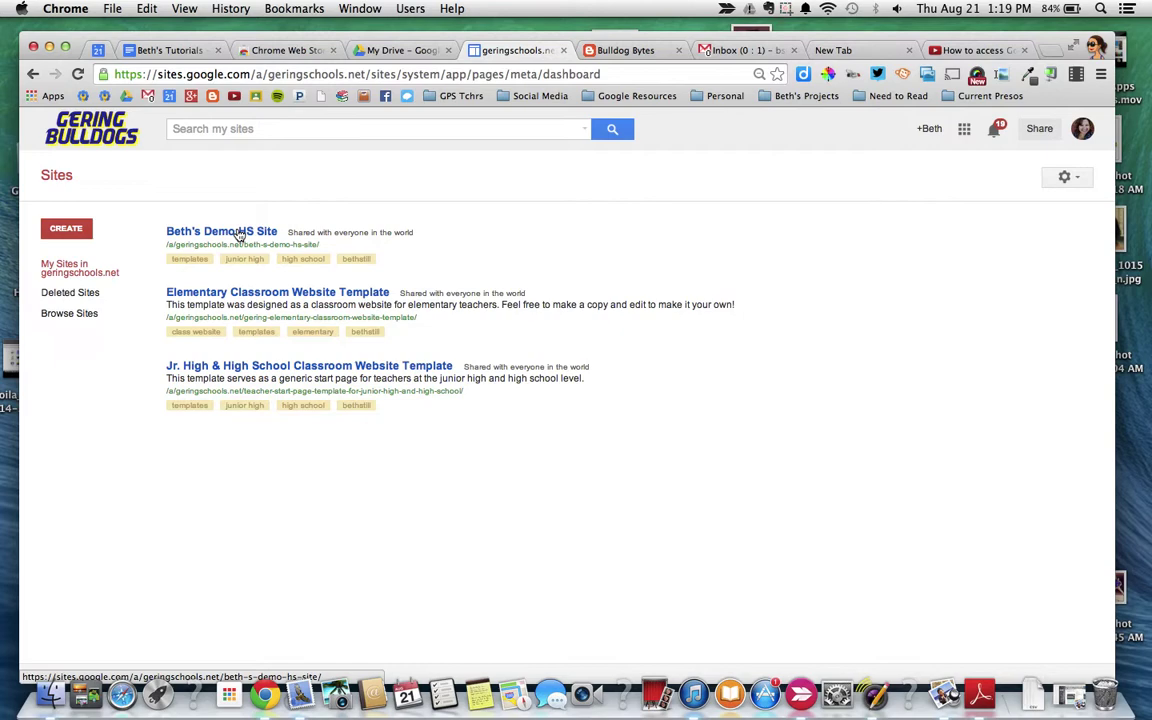
left_click(240, 232)
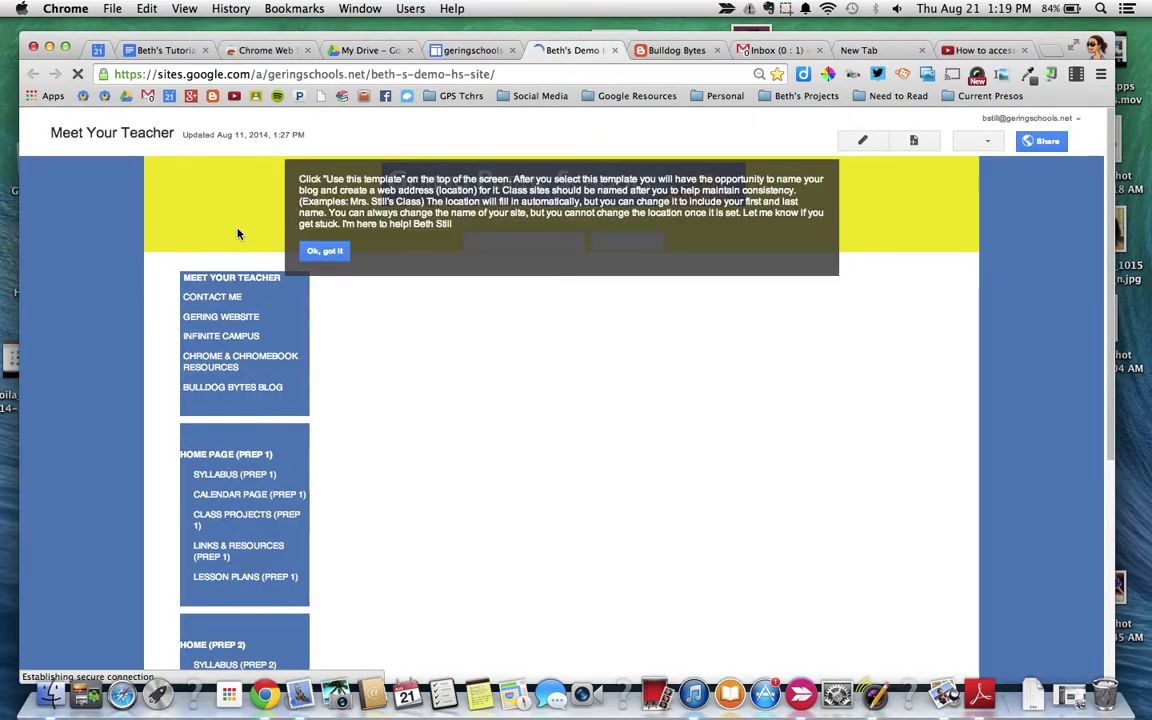
left_click(320, 254)
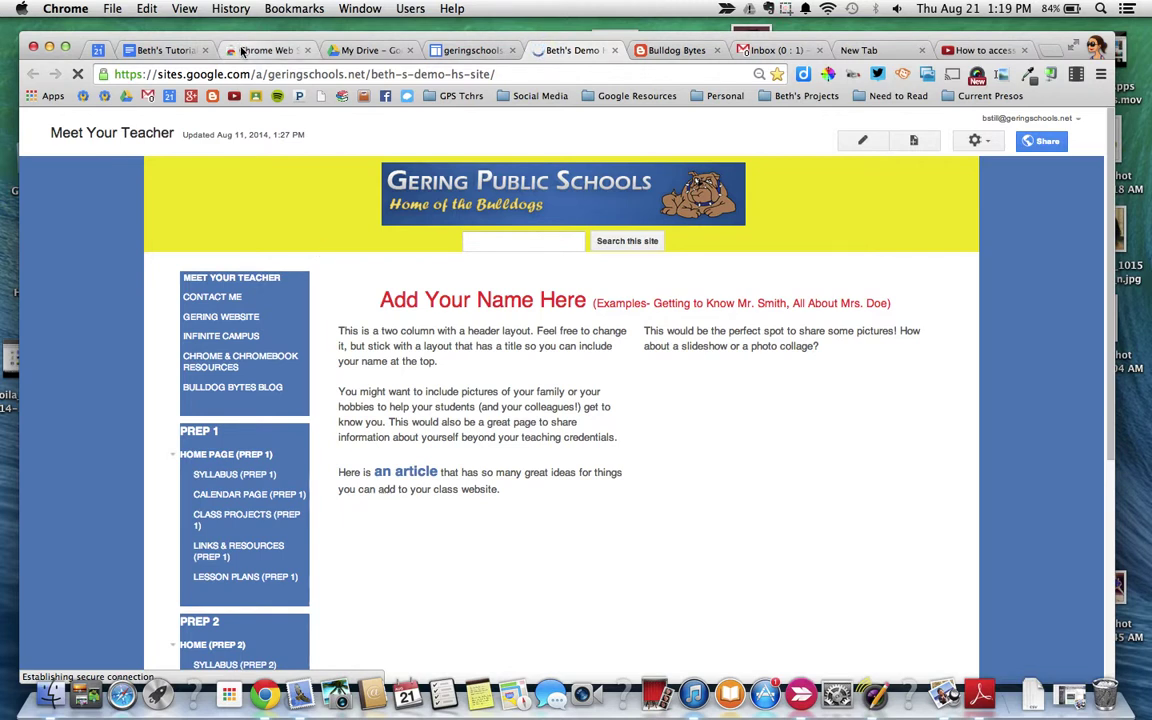
- Show the browser window with the demo site in full screen
left_click(115, 76)
mouse_move(113, 80)
left_mouse_down()
mouse_move(178, 80)
mouse_move(178, 104)
mouse_move(125, 78)
left_mouse_up()
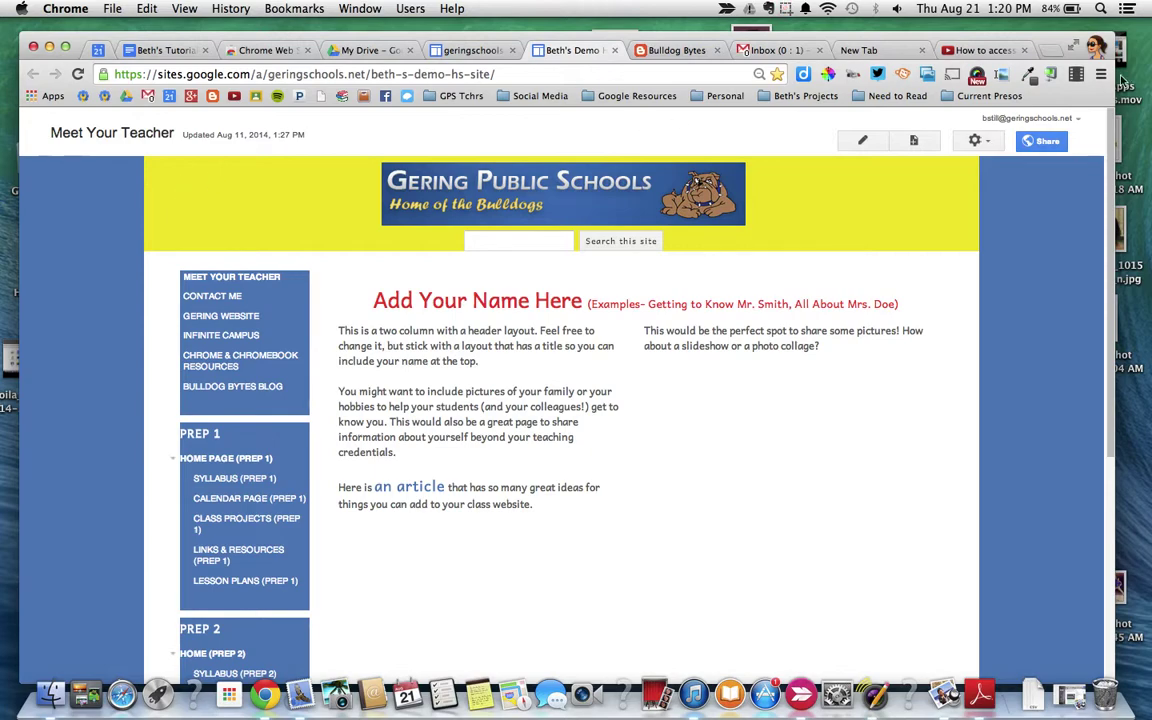
left_click(1073, 48)
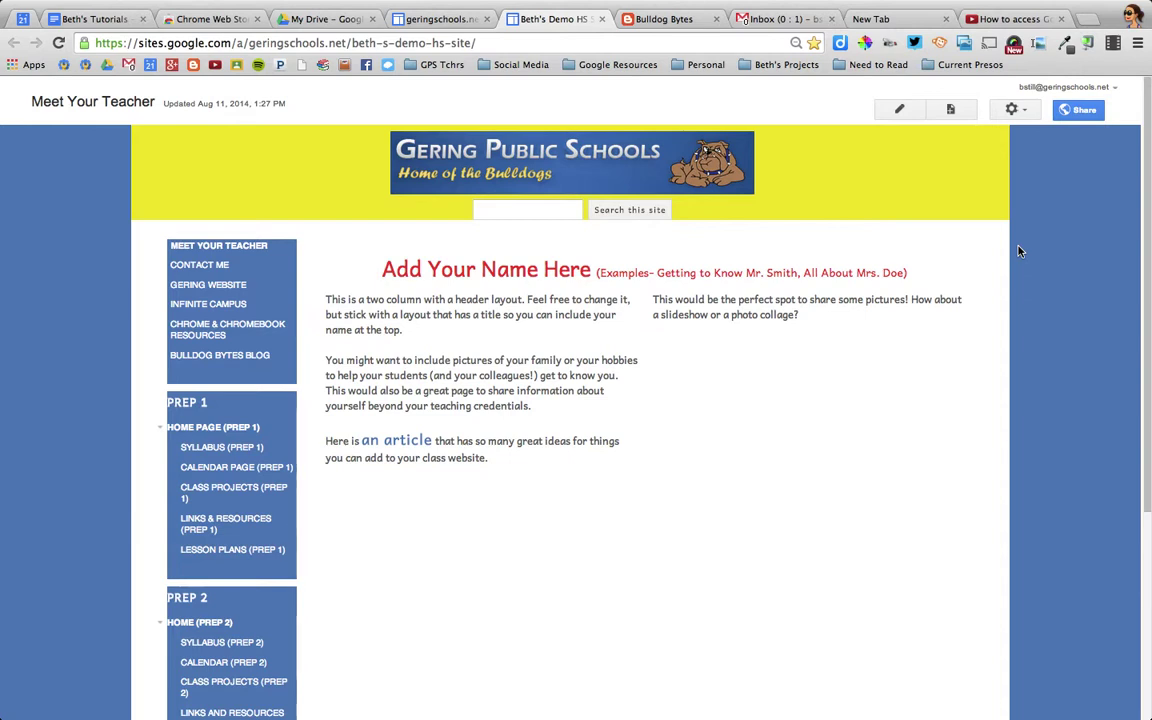
- Examine the demo site's sidebar, including the Prep 1, Prep 2 and Prep 3 page groups
mouse_move(1062, 12)
scroll(1069, 175, "down", 2)
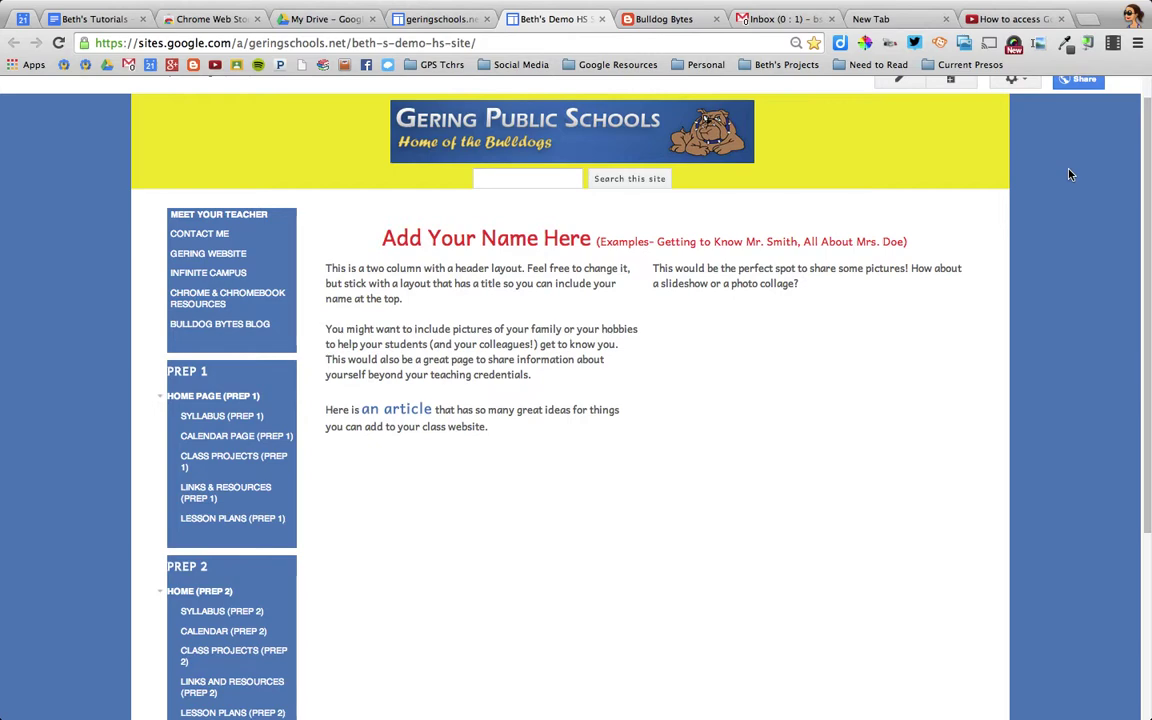
scroll(1069, 175, "down", 5)
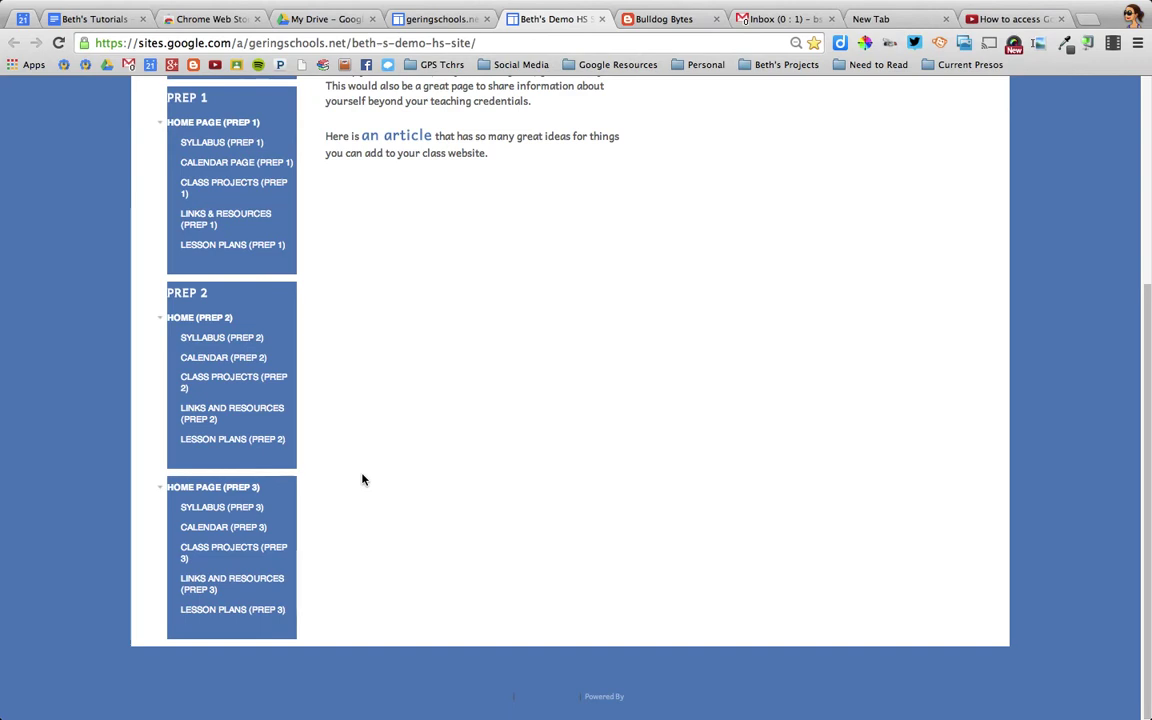
scroll(362, 480, "up", 1)
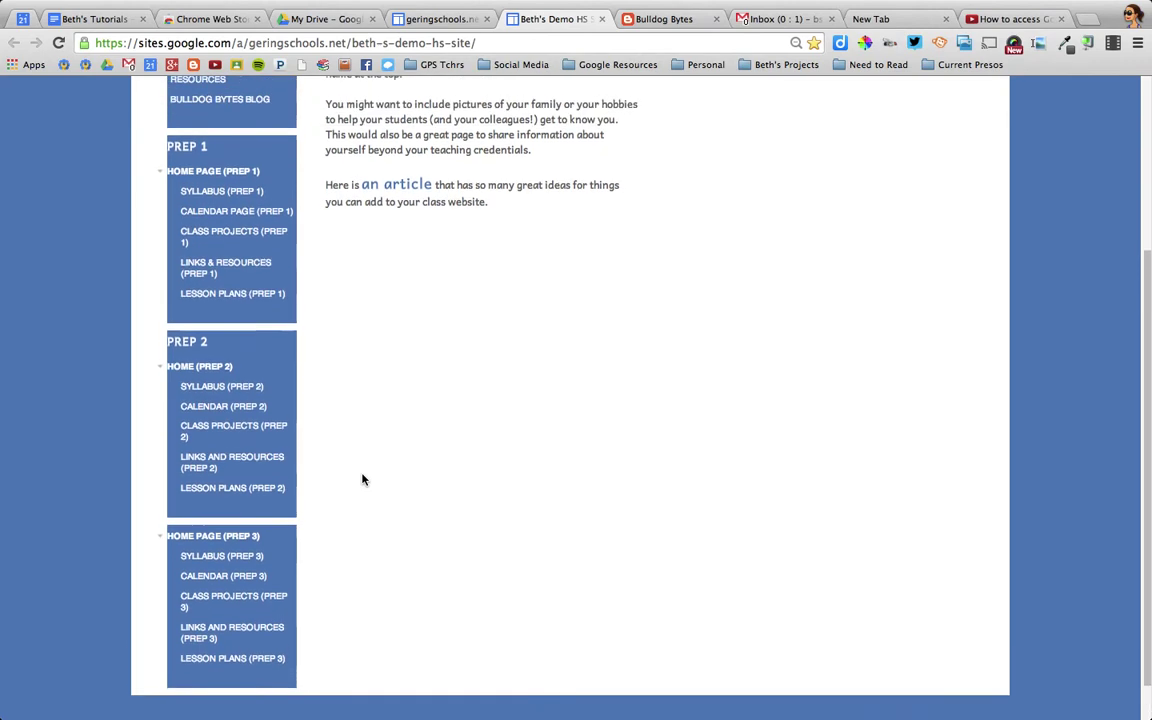
scroll(362, 480, "up", 1)
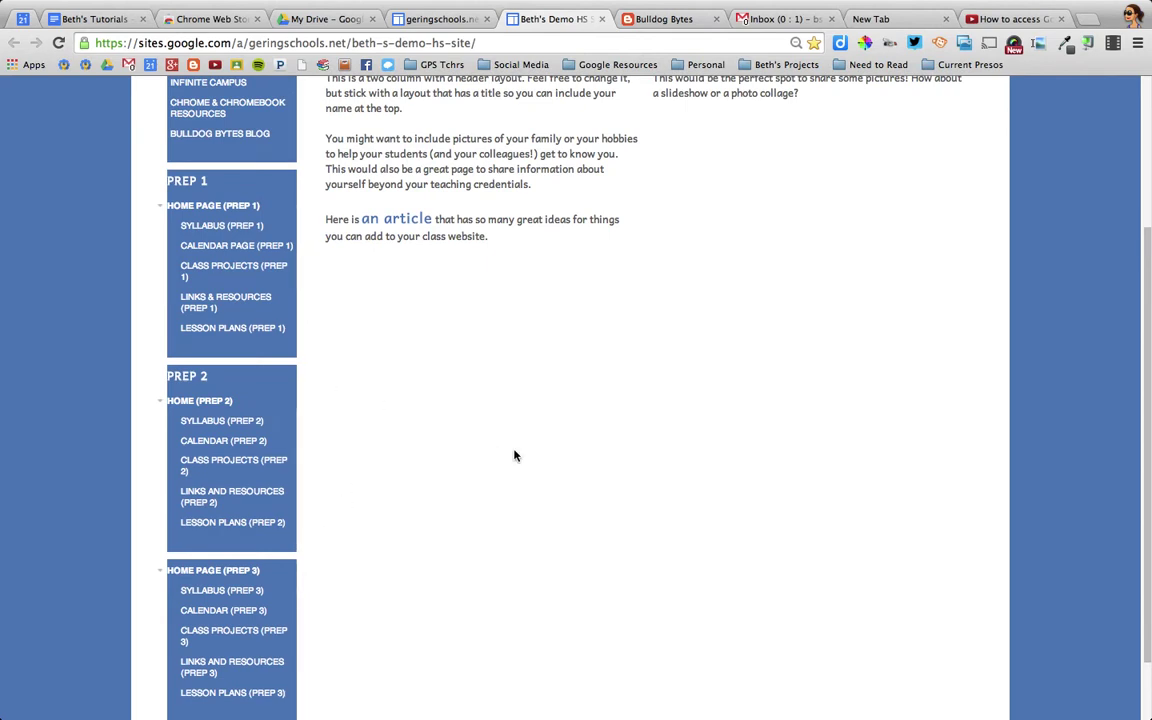
scroll(514, 455, "up", 2)
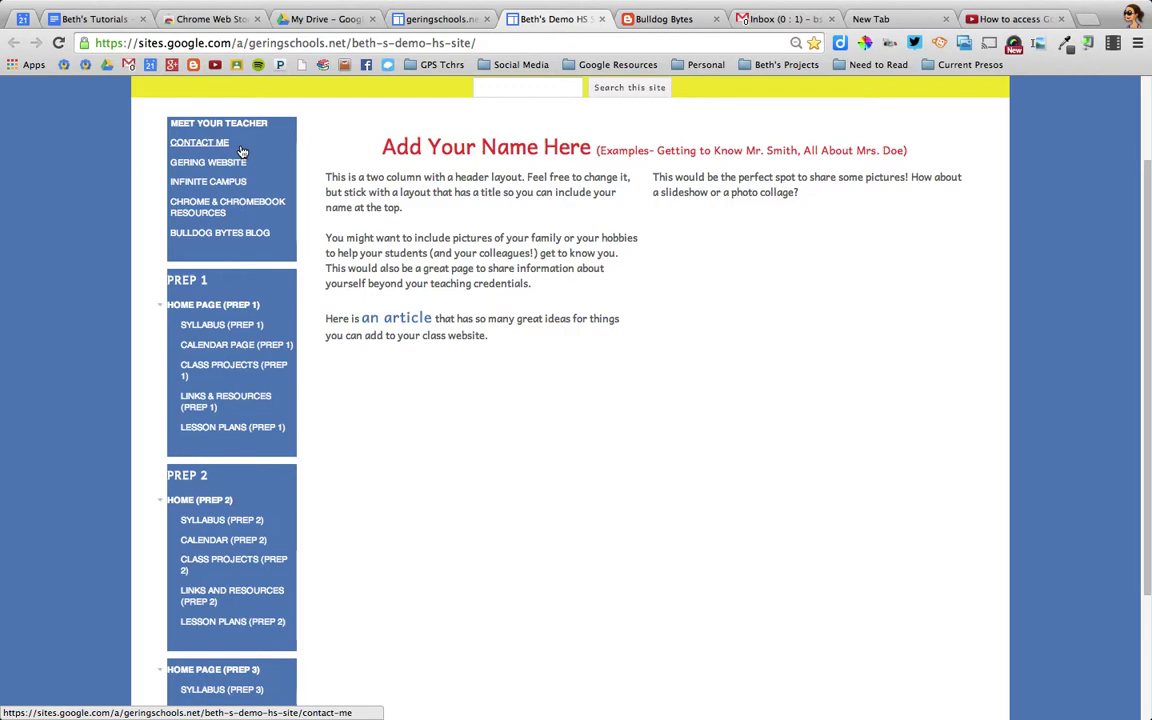
scroll(241, 150, "up", 2)
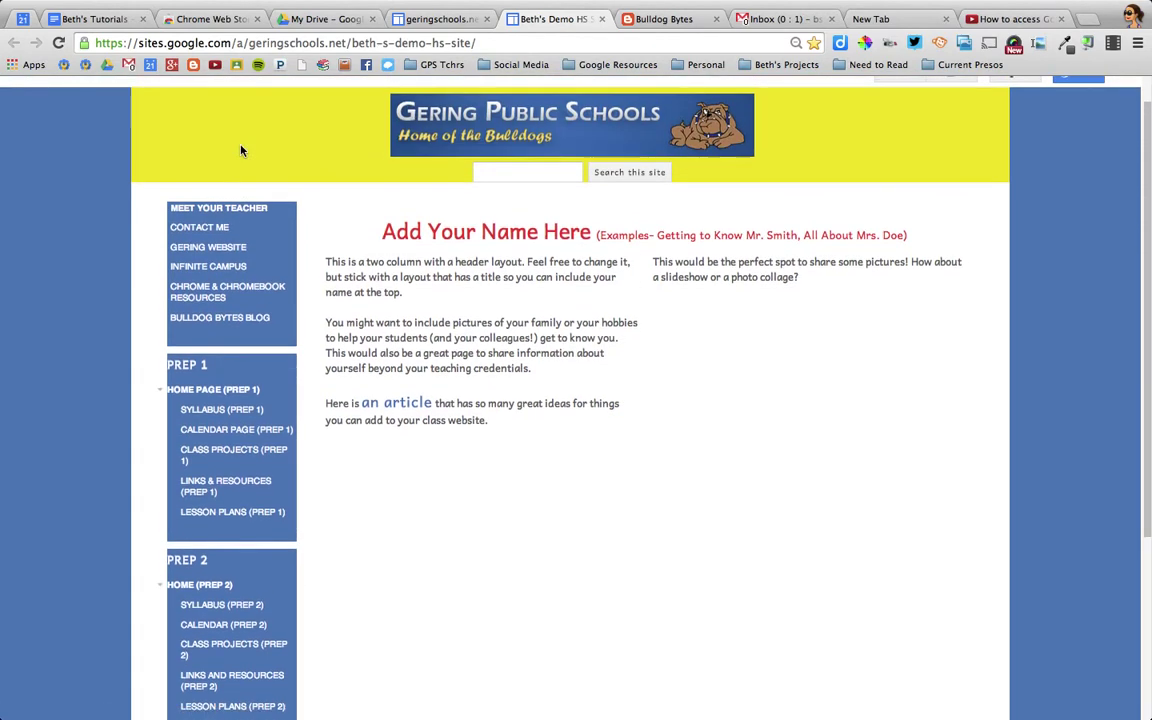
- Open the site's Contact Me page and review its content and the sidebar's page groups
left_click(219, 230)
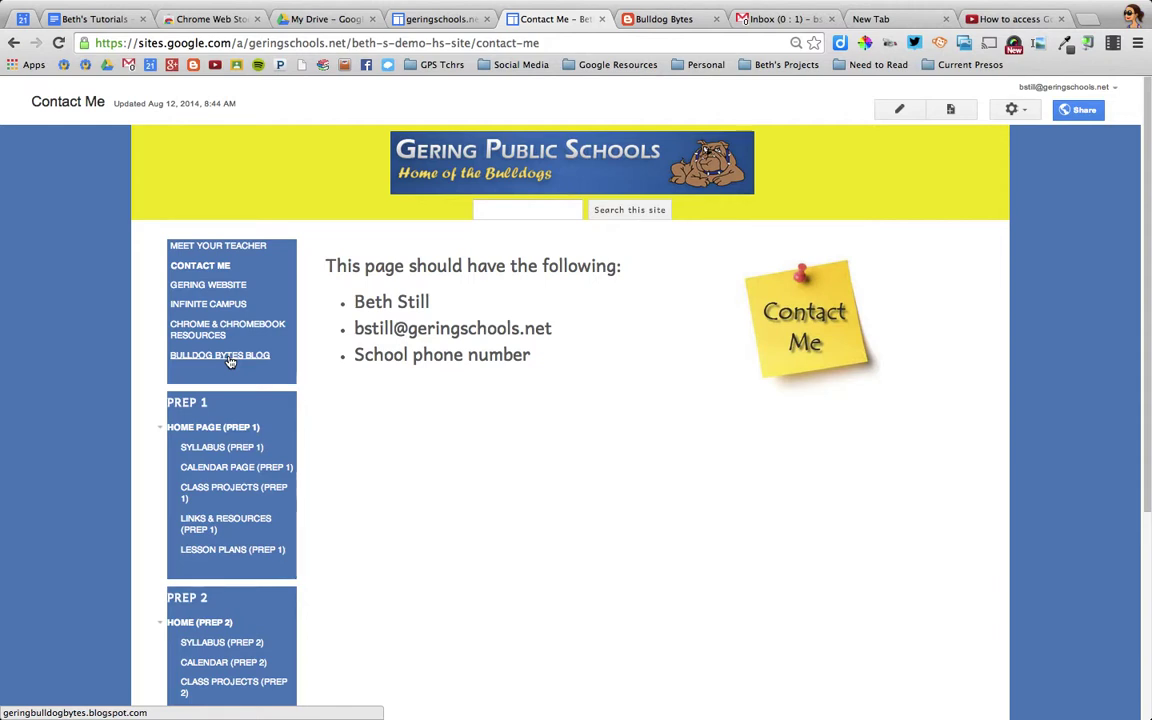
scroll(324, 434, "down", 3)
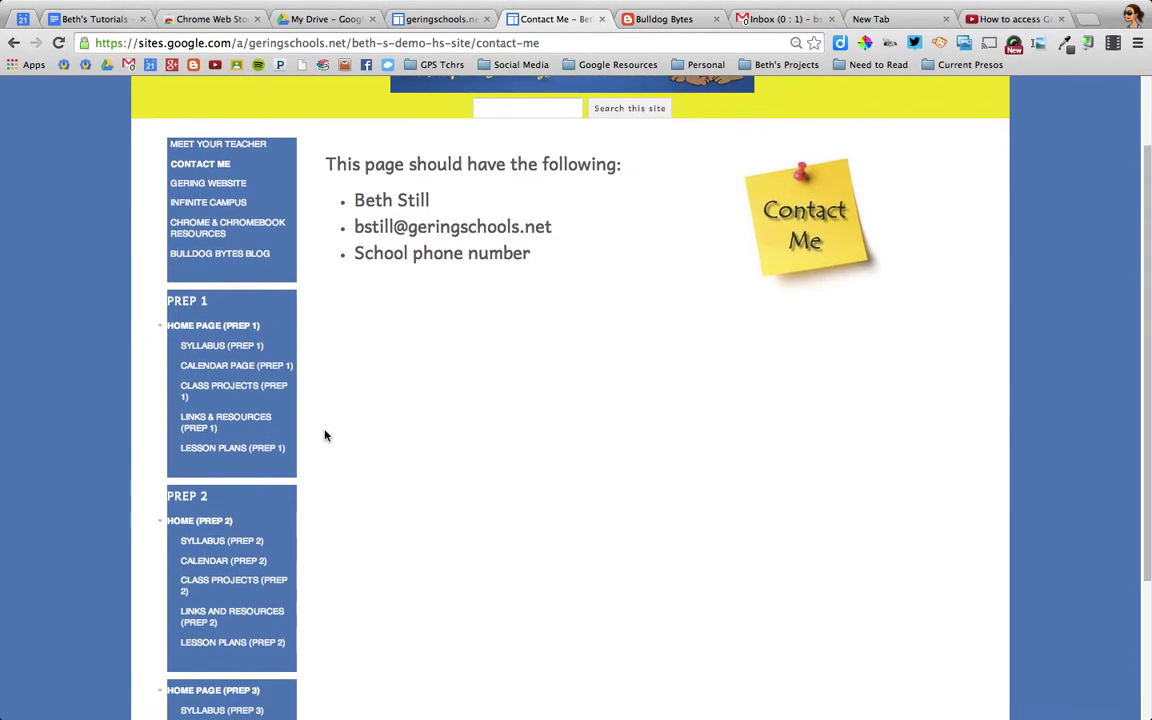
scroll(324, 434, "down", 1)
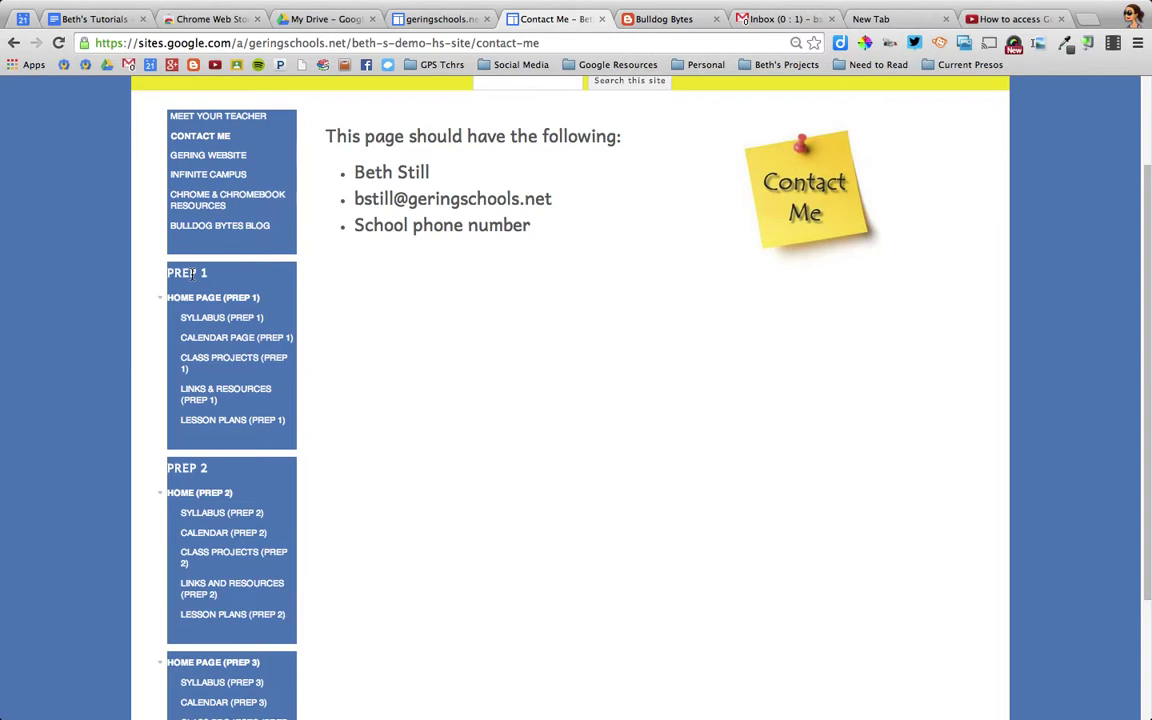
scroll(370, 375, "up", 2)
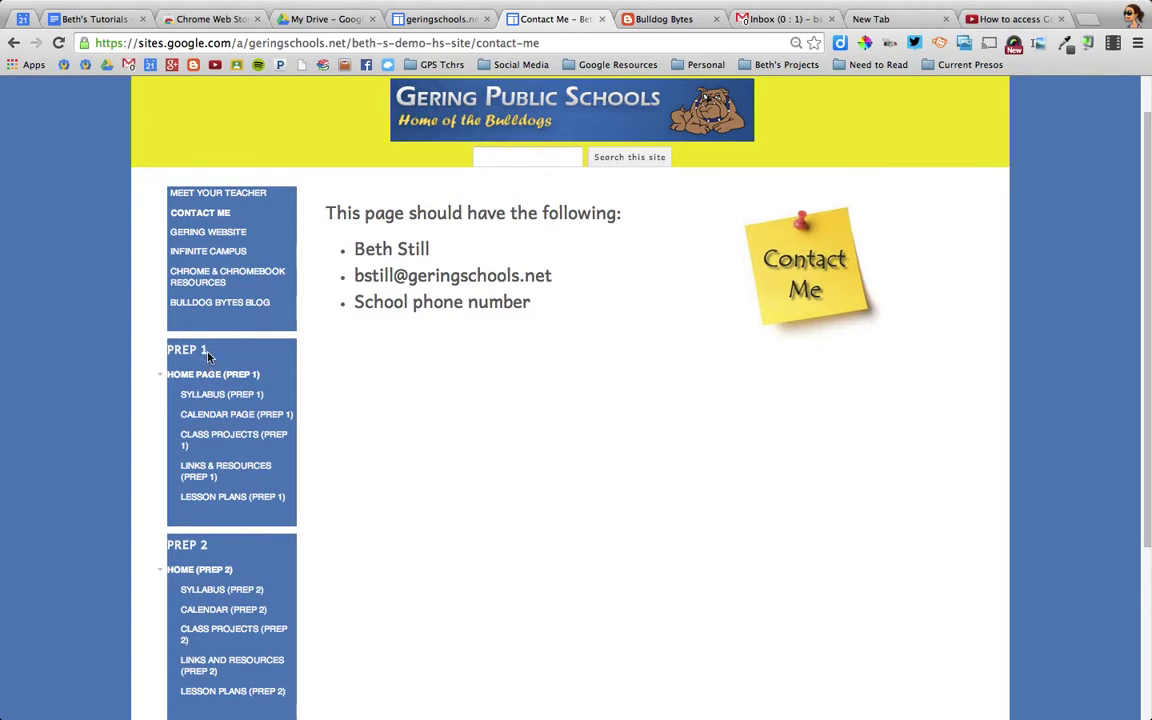
scroll(213, 358, "up", 2)
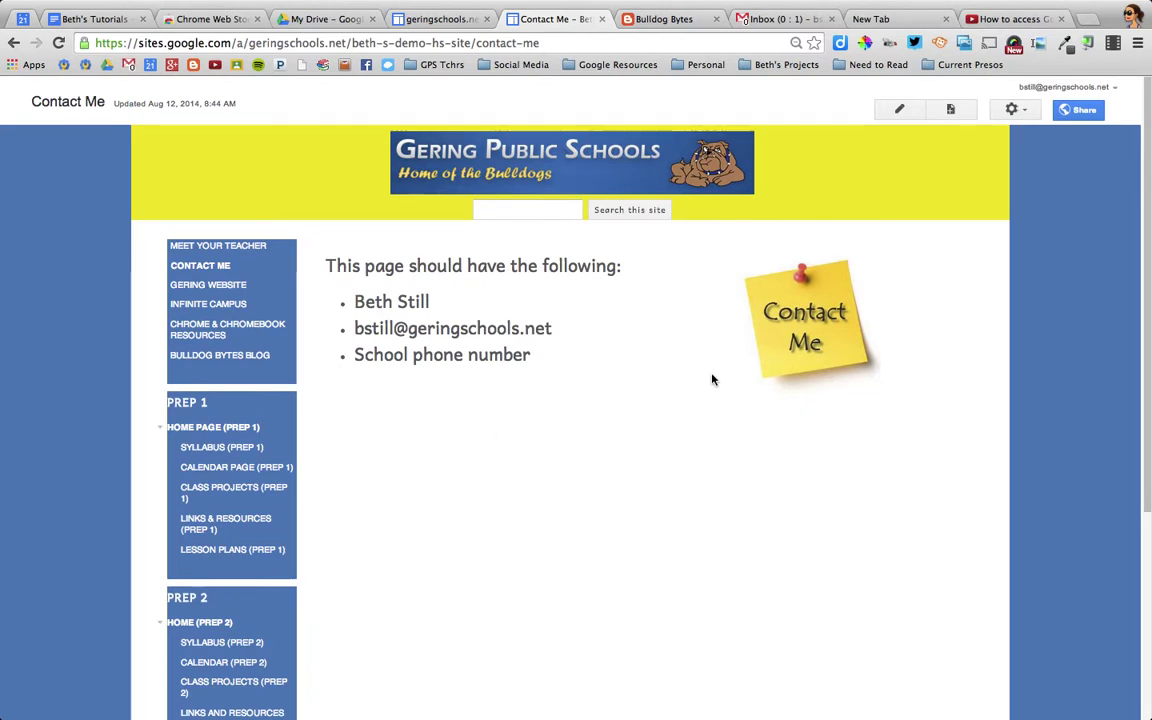
left_click(1024, 113)
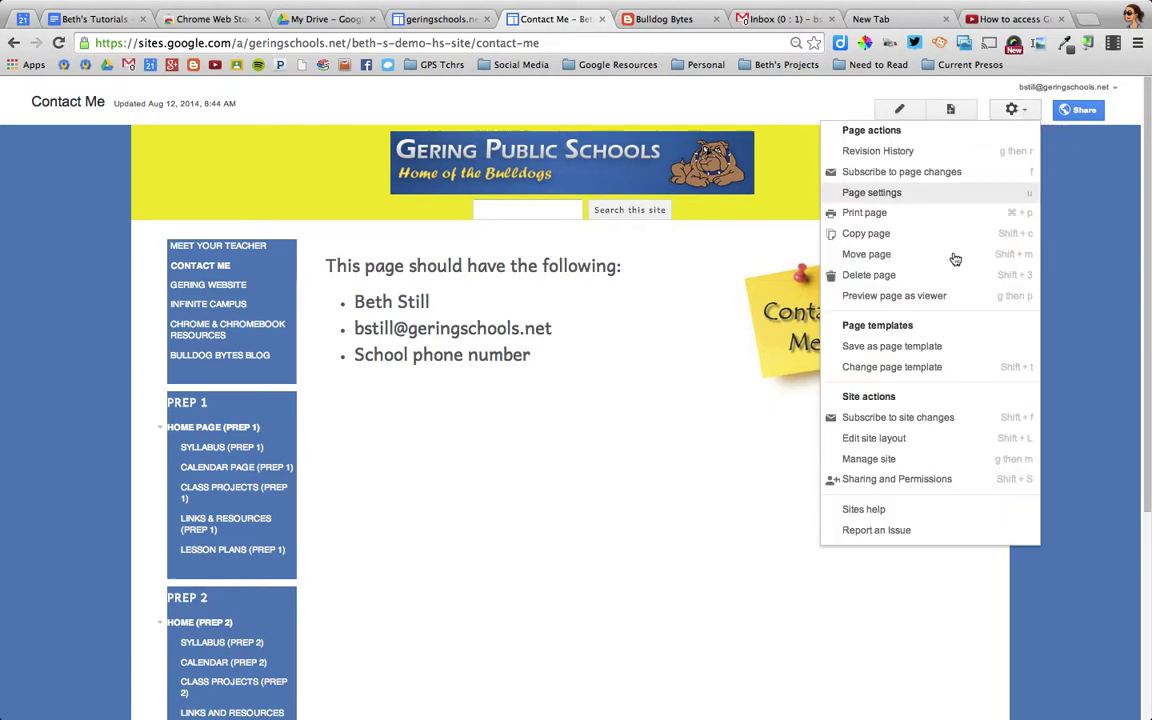
left_click(903, 442)
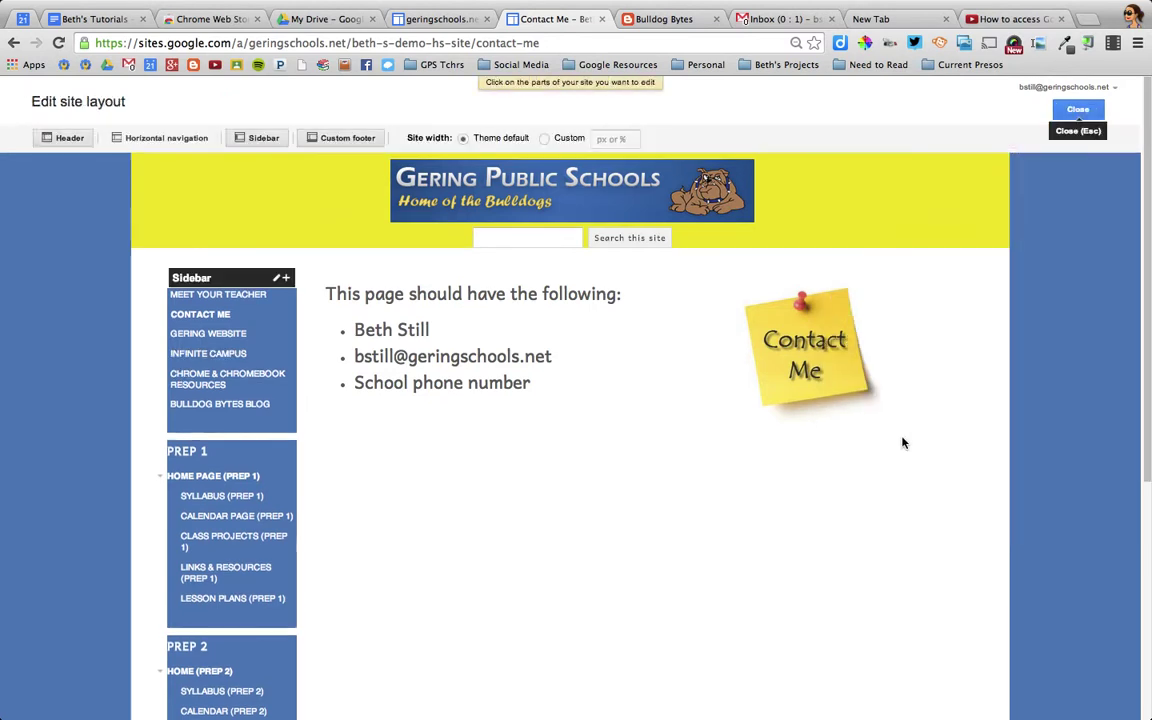
left_click(1078, 110)
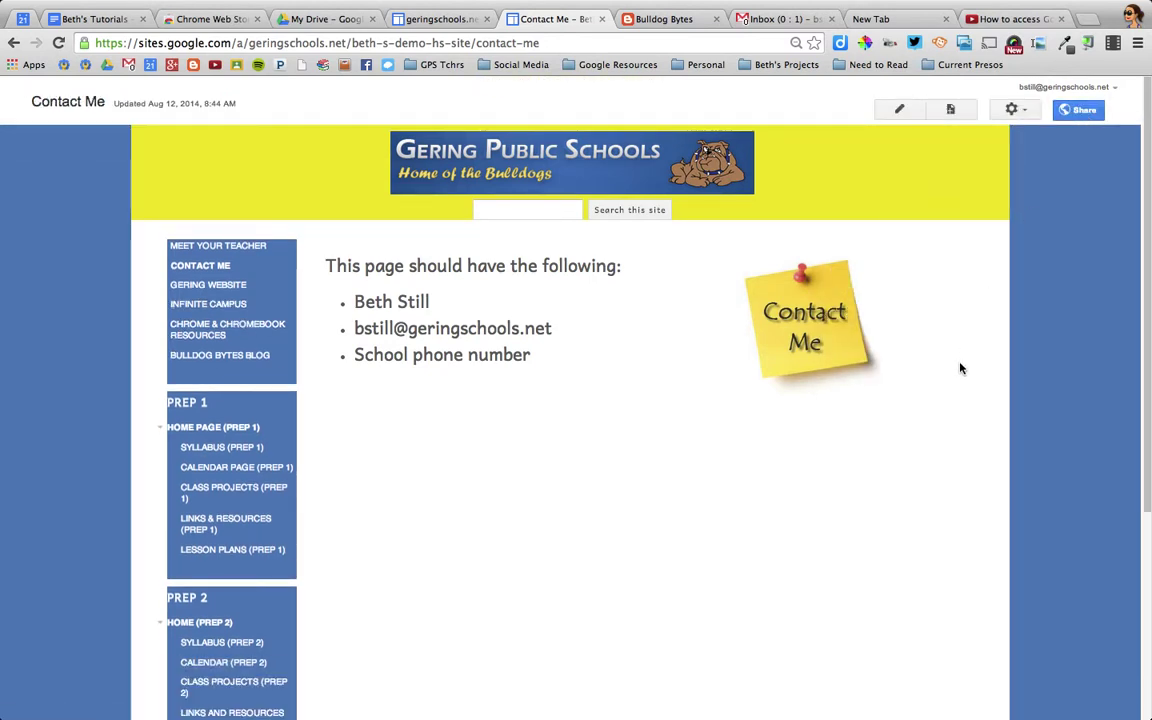
- In the site layout, retitle the Prep 1 sidebar navigation as US History, enable its title display, save and close layout editing
left_click(1014, 109)
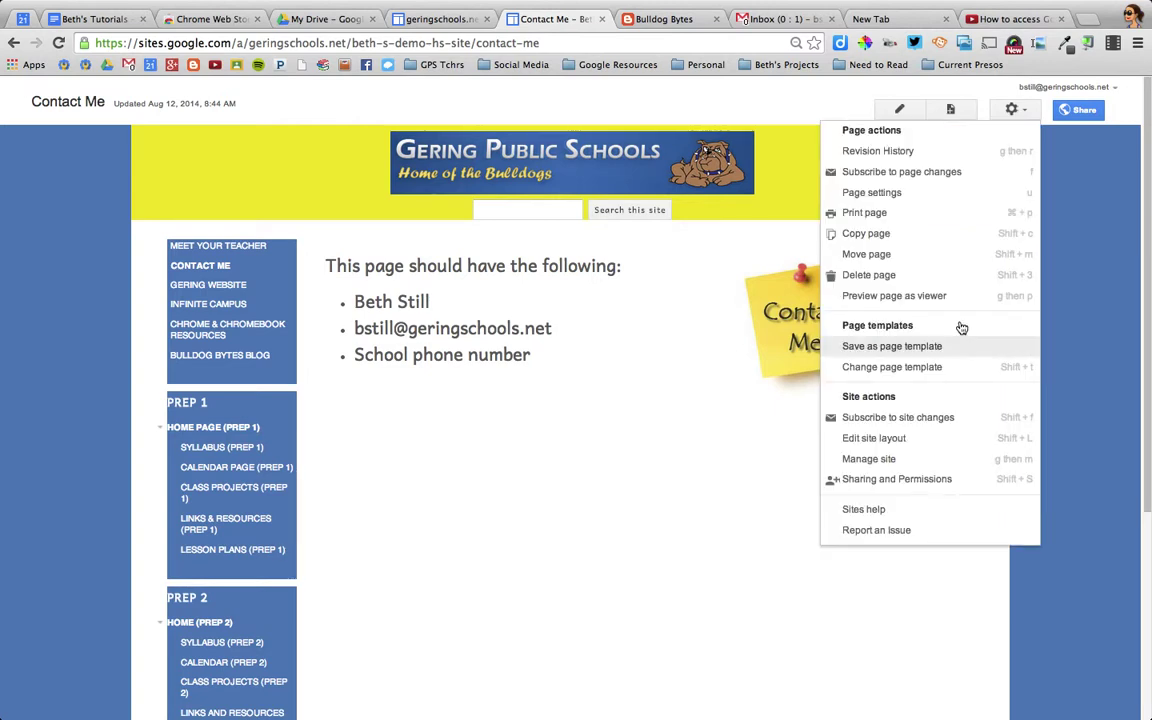
left_click(900, 441)
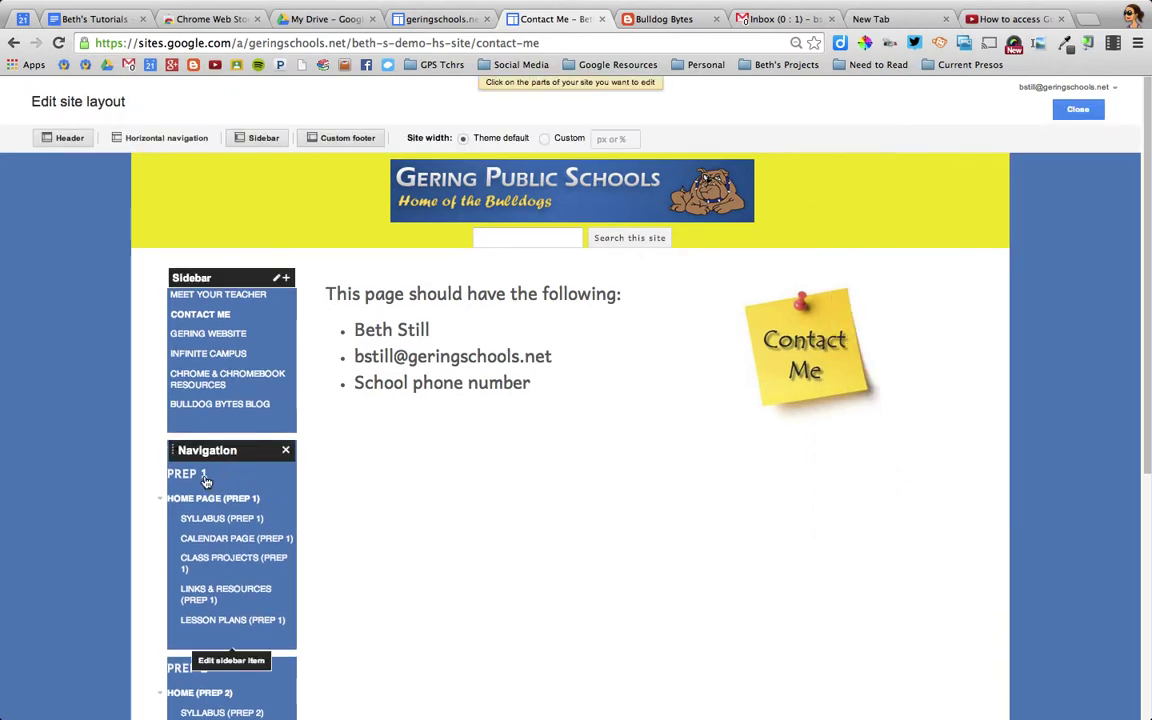
left_click(220, 455)
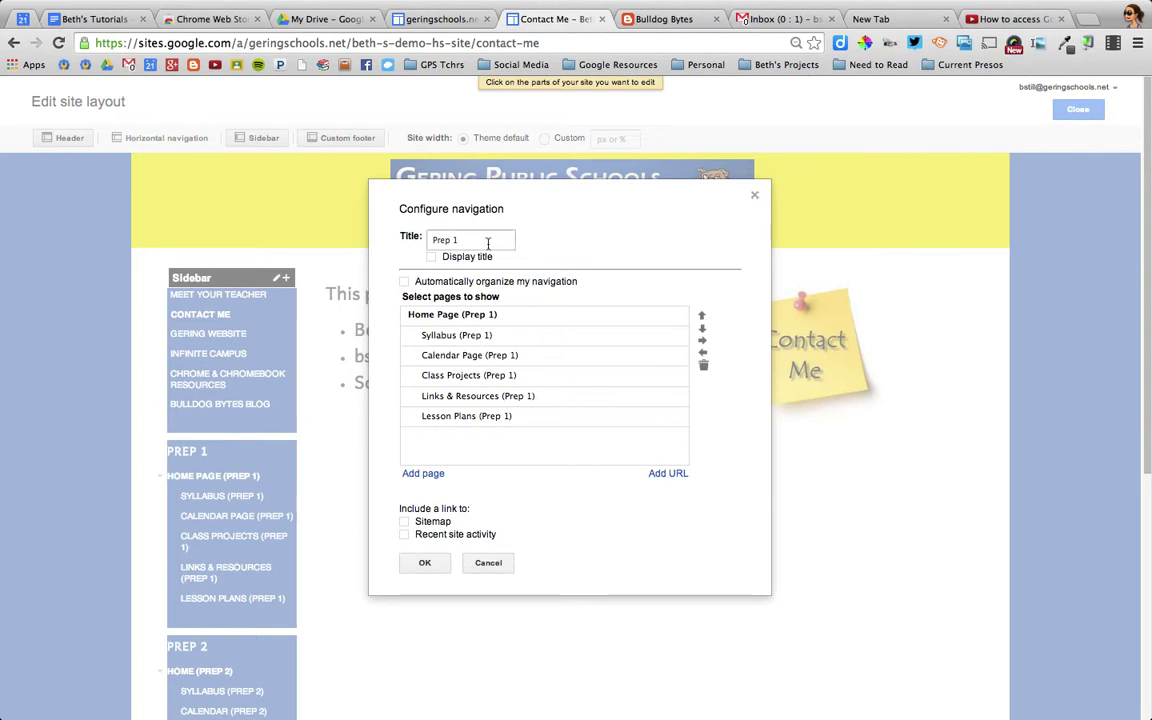
left_click_drag(488, 243, 404, 239)
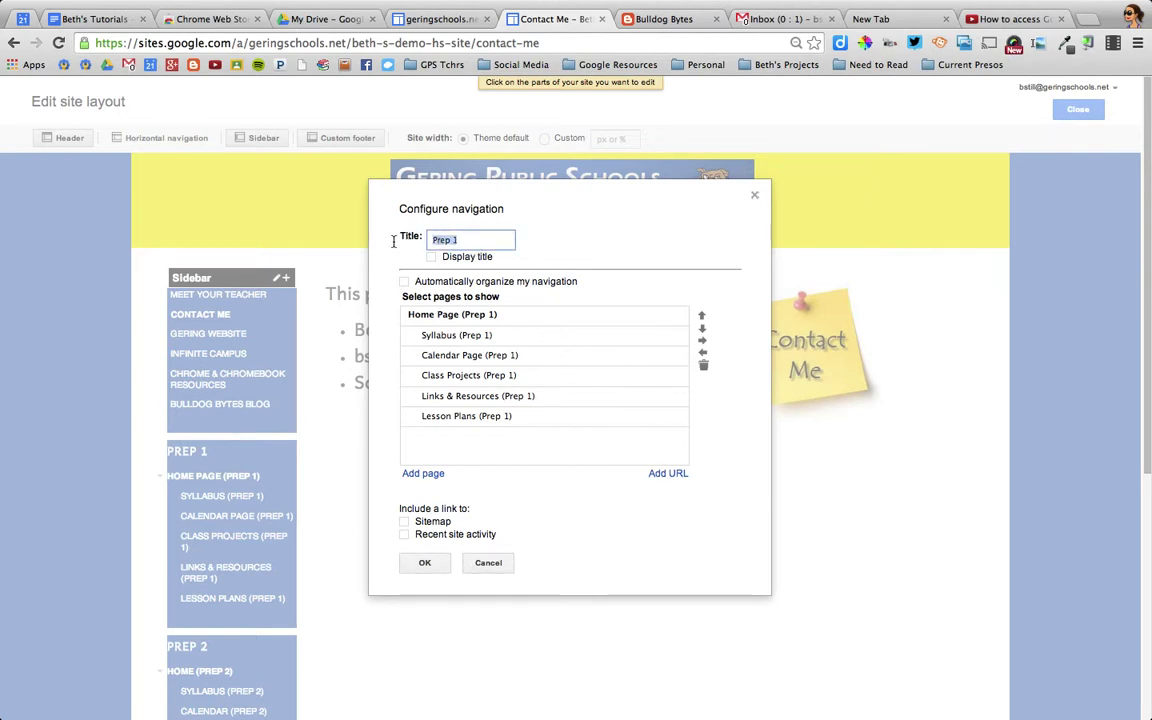
type("US History")
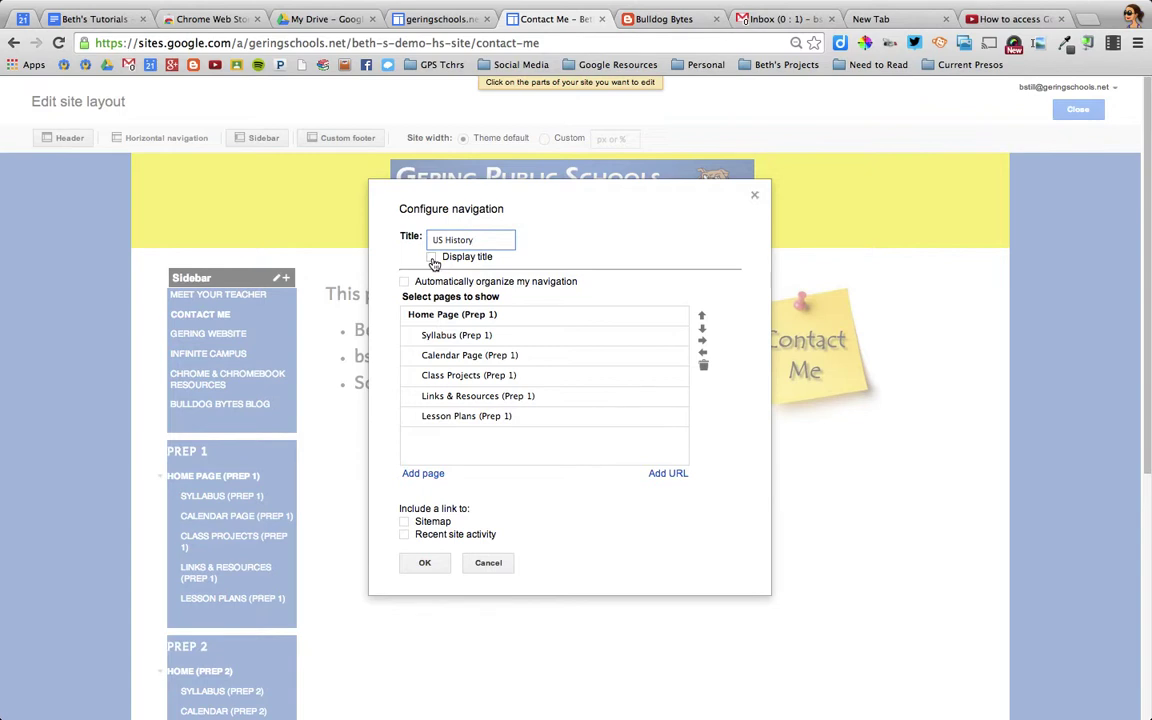
left_click(433, 259)
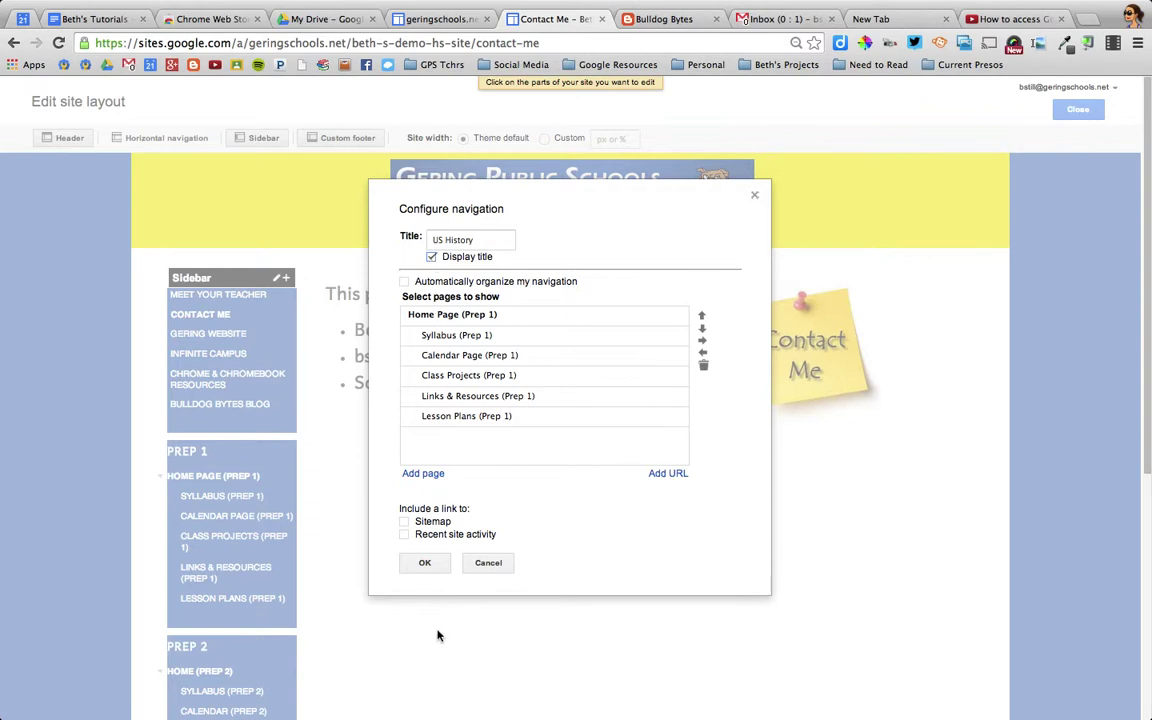
left_click(424, 564)
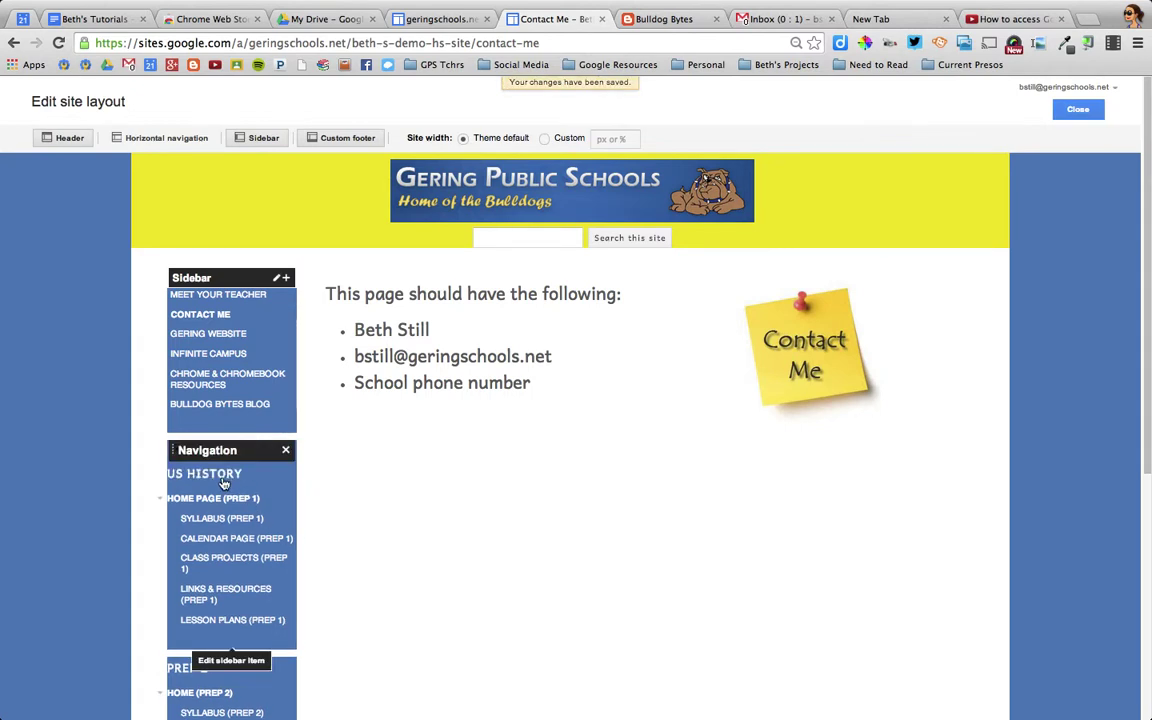
left_click(1080, 110)
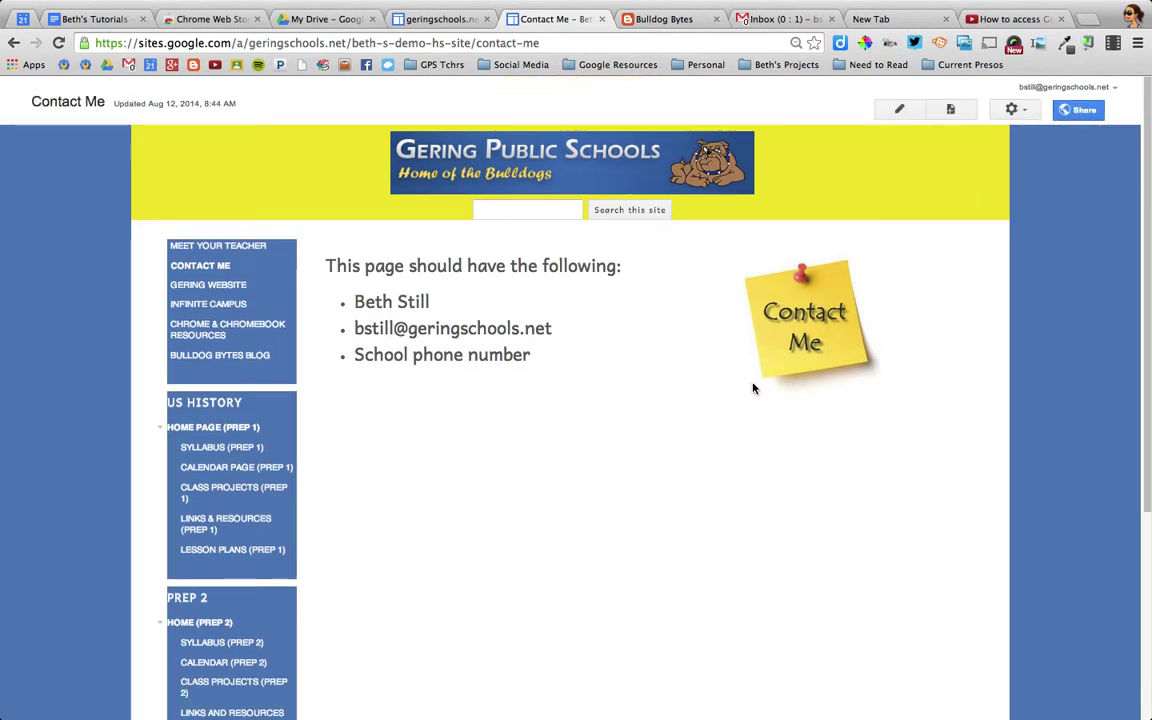
- Open the Syllabus (Prep 1) page under US History for editing
scroll(717, 399, "down", 2)
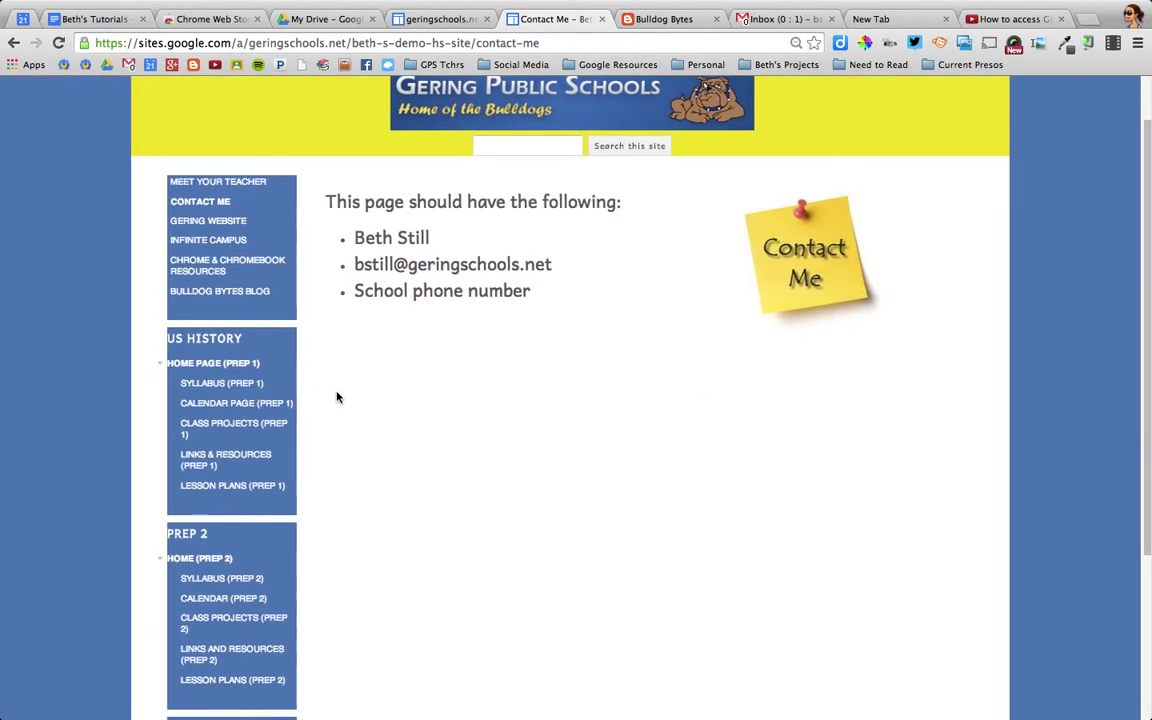
left_click(240, 391)
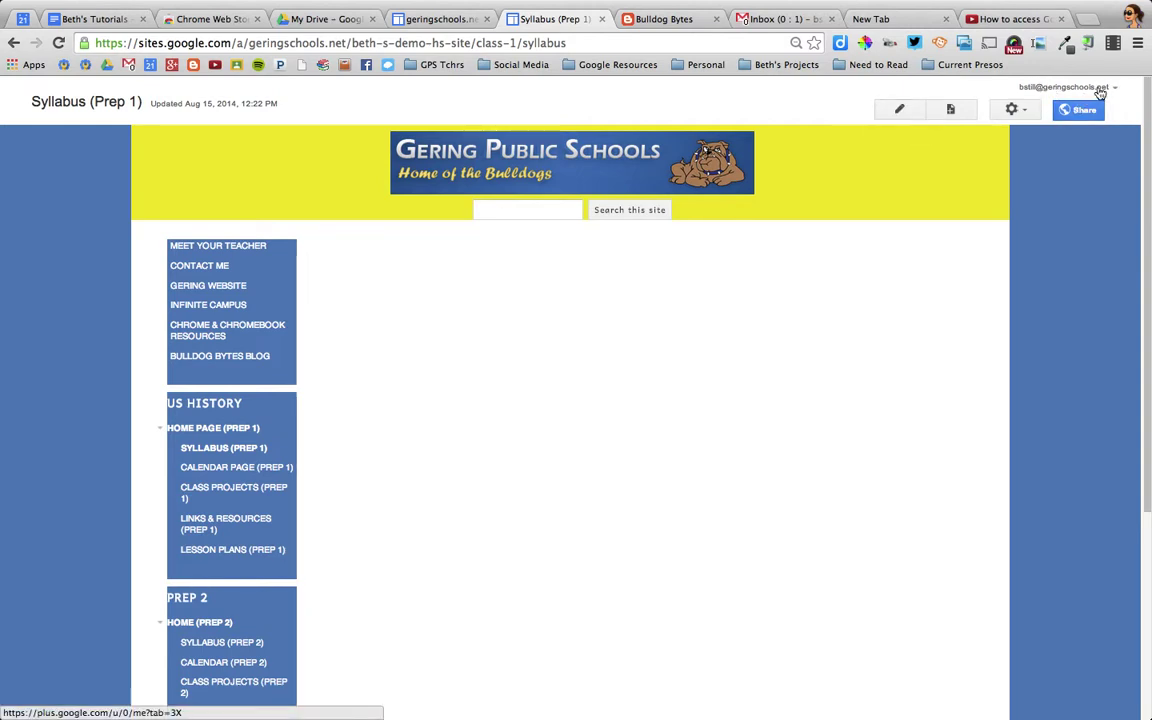
left_click(893, 115)
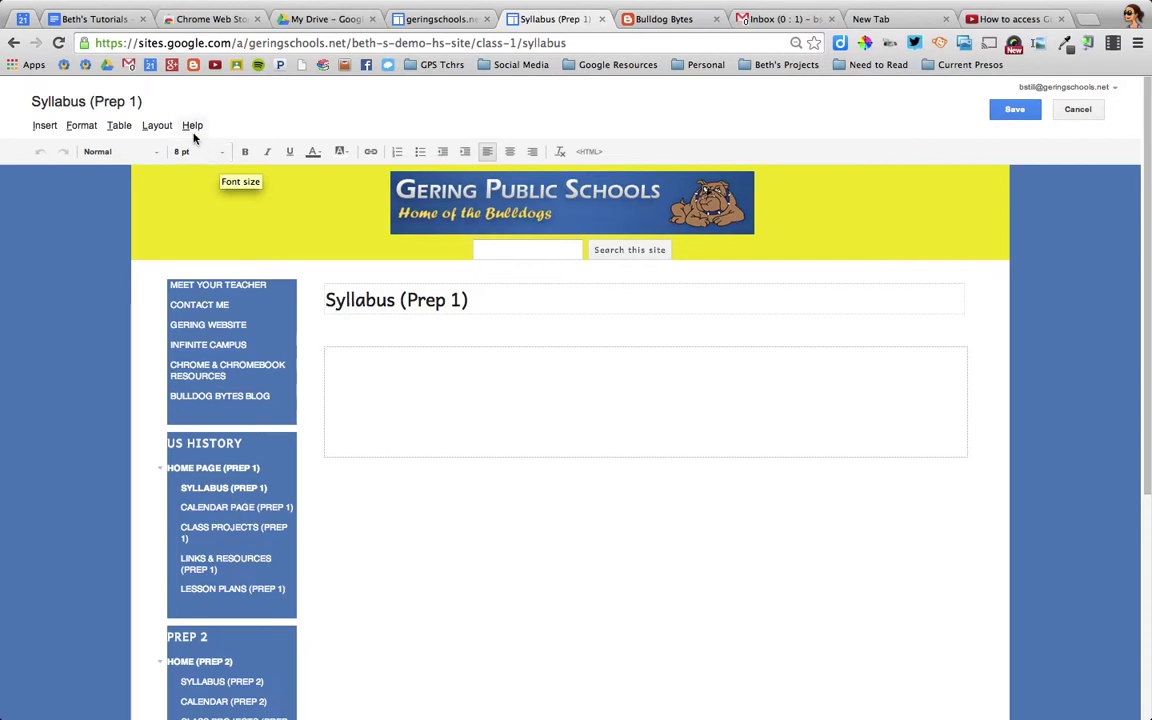
- Change the Syllabus (Prep 1) page layout to One column
left_click(158, 126)
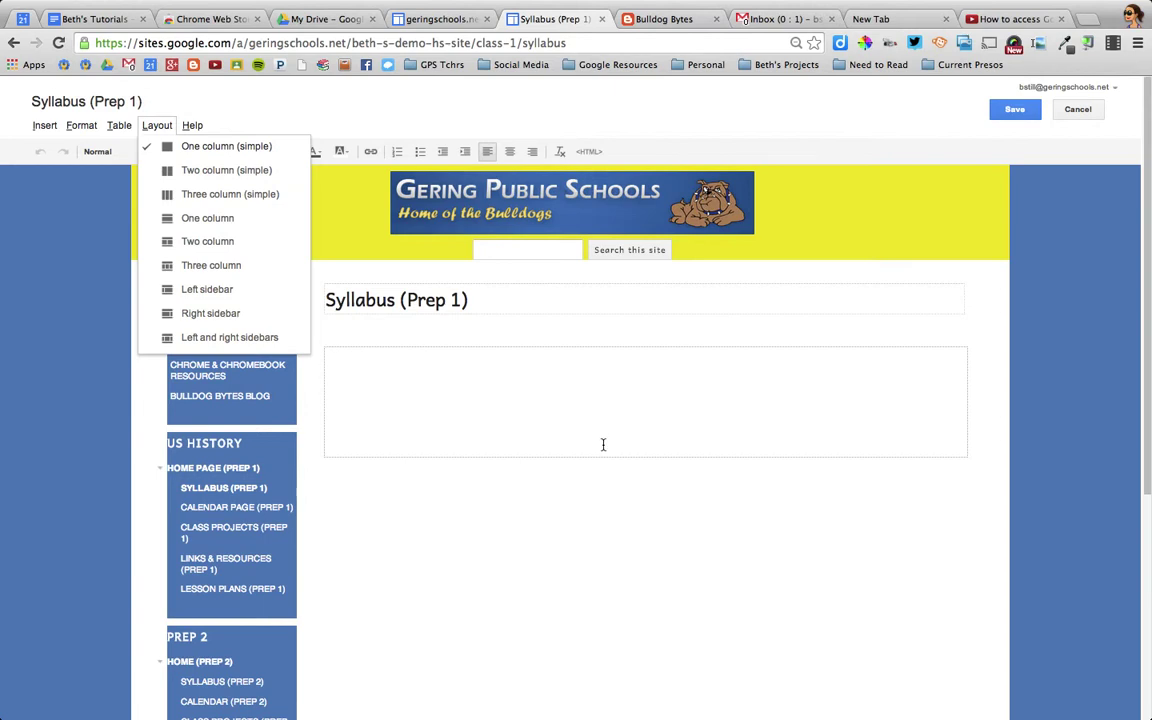
left_click(222, 224)
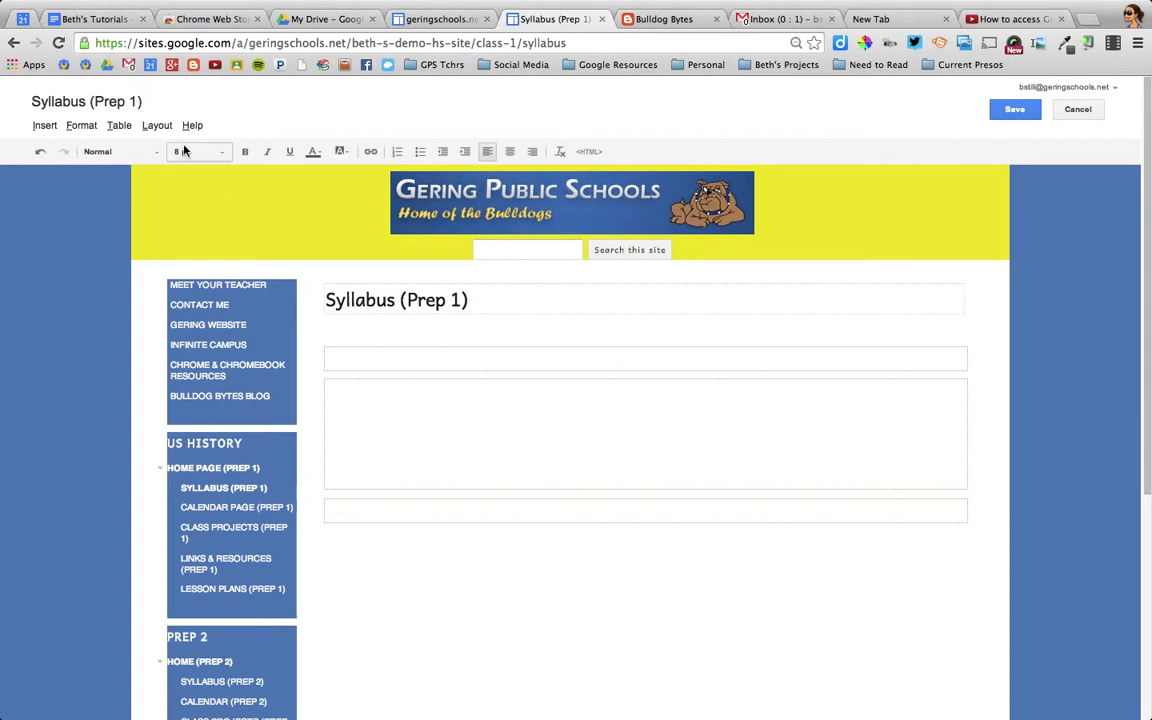
left_click(157, 125)
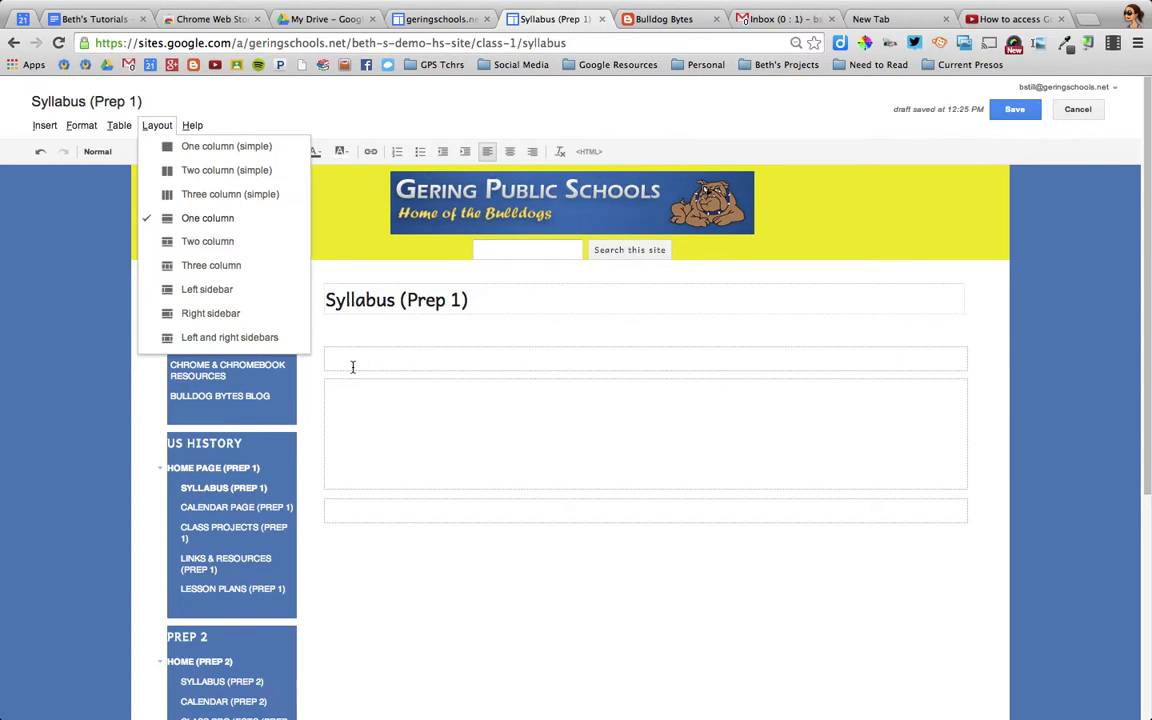
- Enter the heading "US History Syllabus" in the page's header section, at 24 pt and centered
type("US History Syllabus")
left_click(428, 356)
left_click_drag(426, 356, 326, 355)
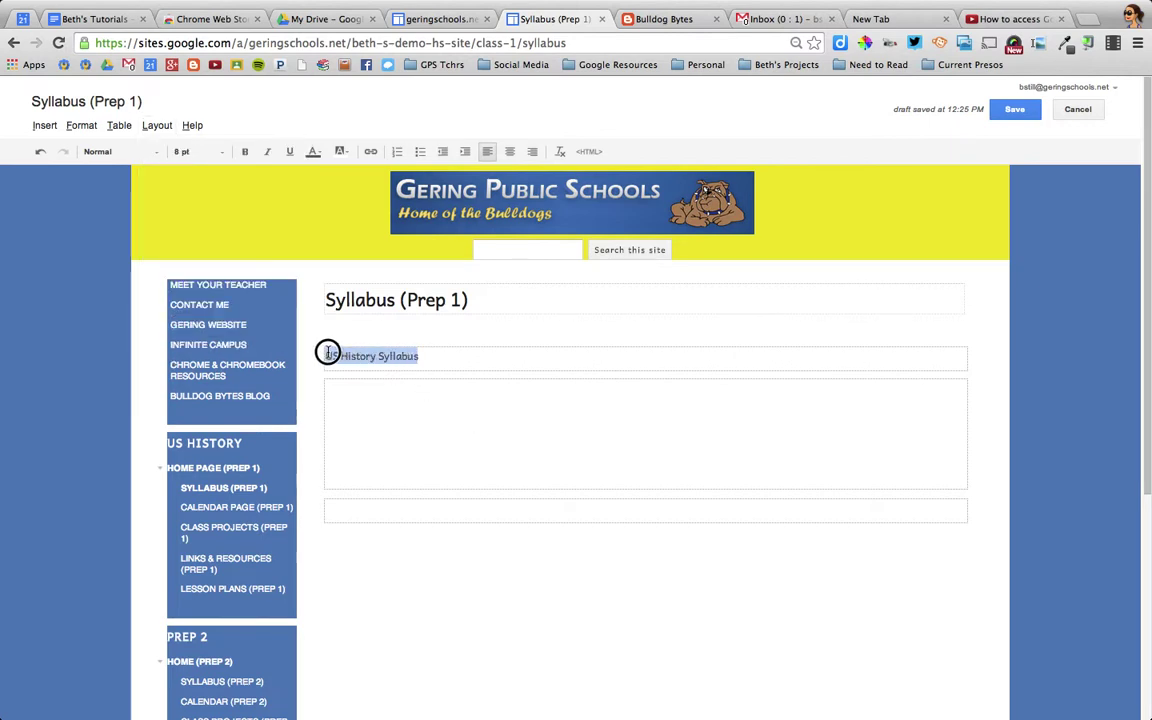
left_click(222, 152)
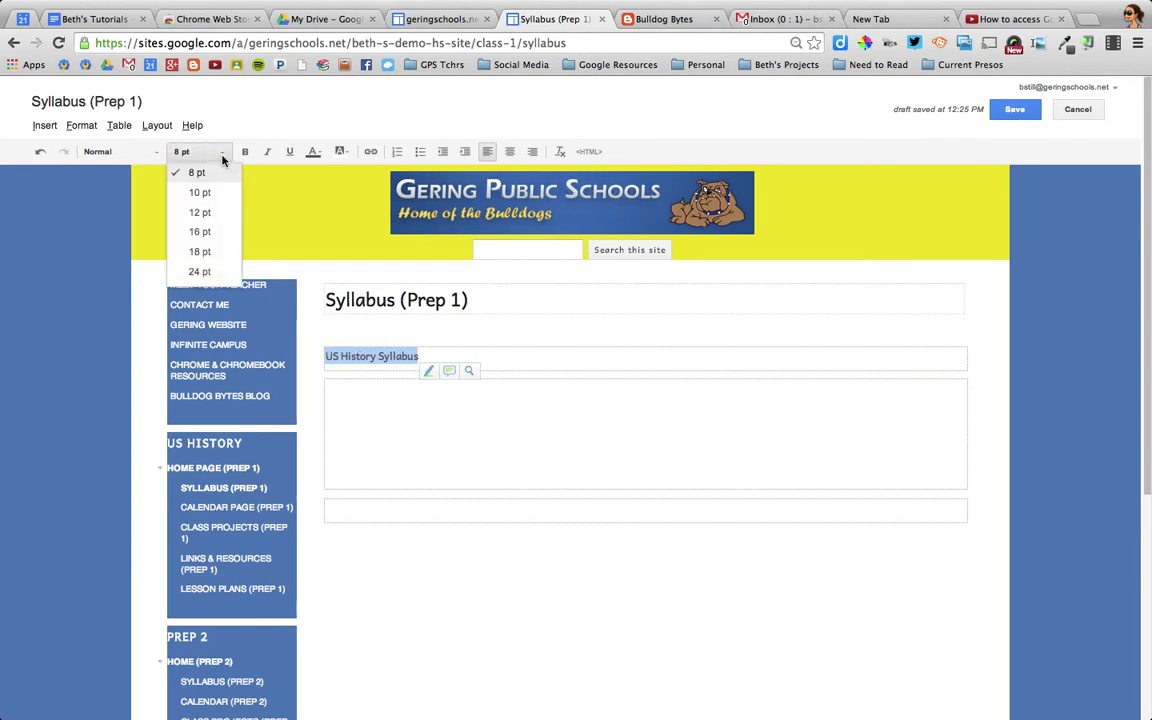
left_click(188, 251)
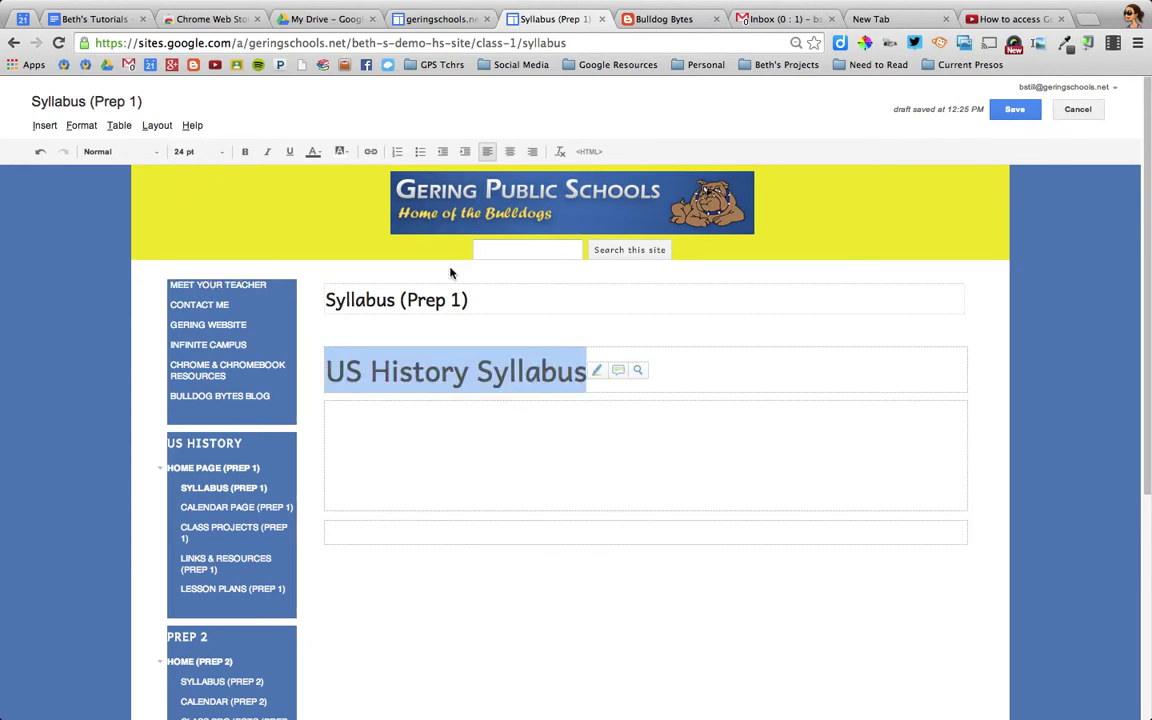
left_click(511, 153)
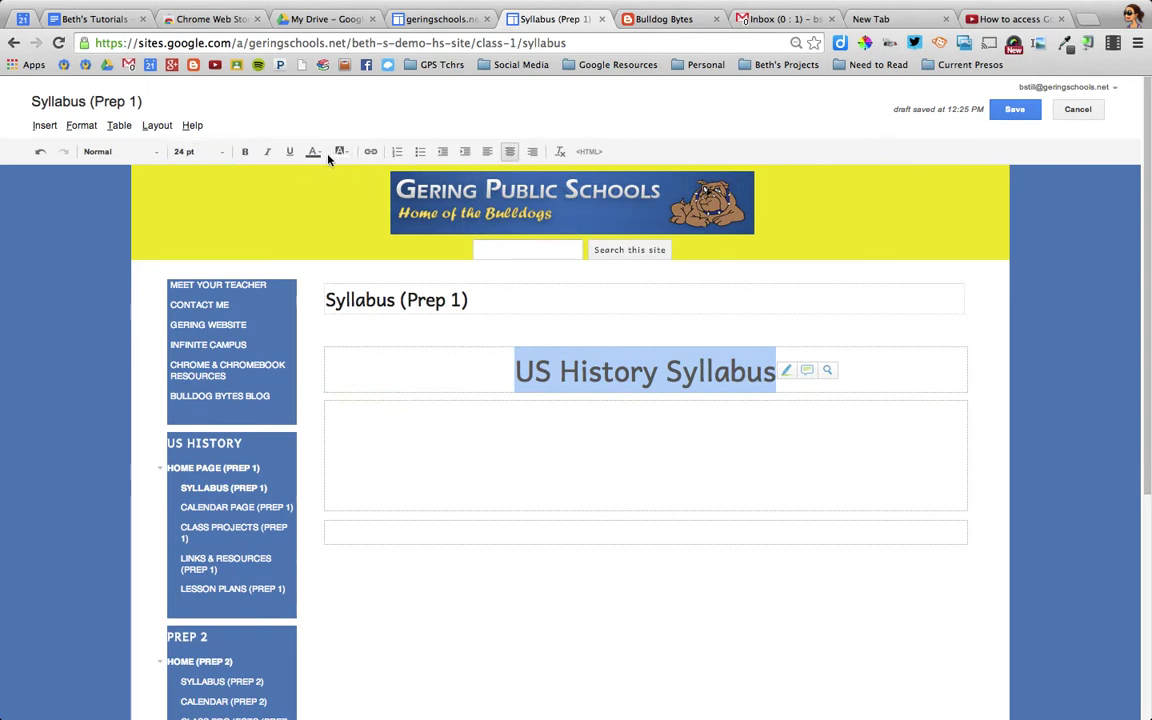
left_click(153, 153)
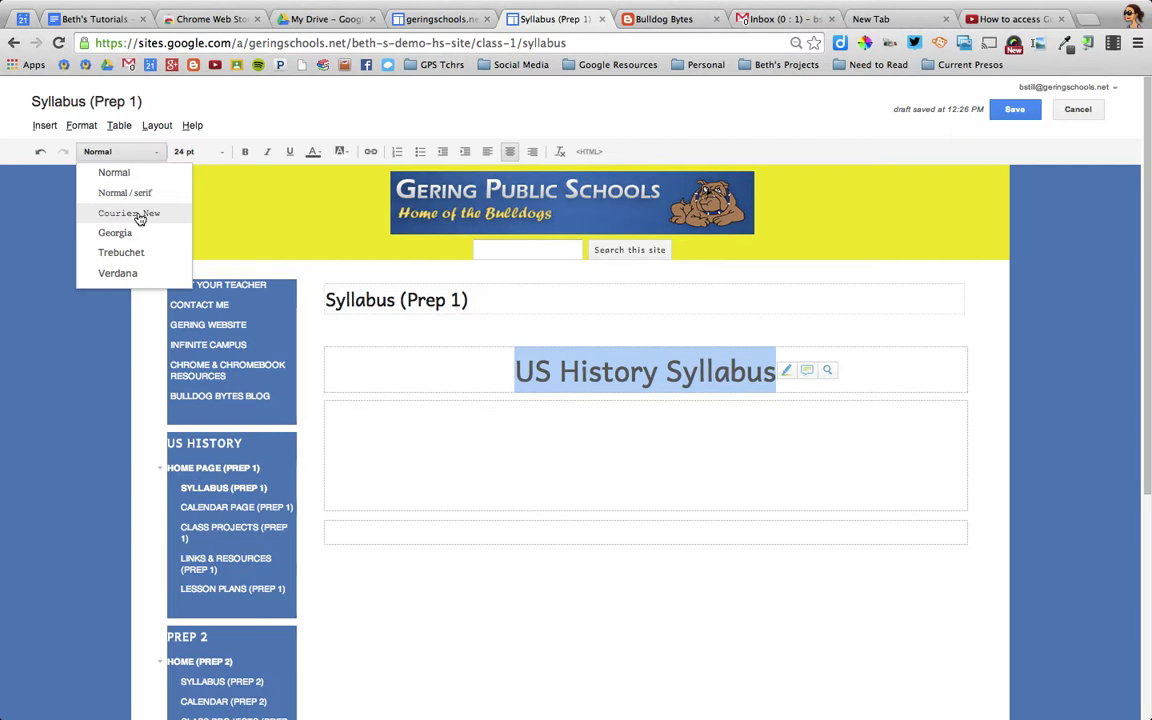
left_click(447, 377)
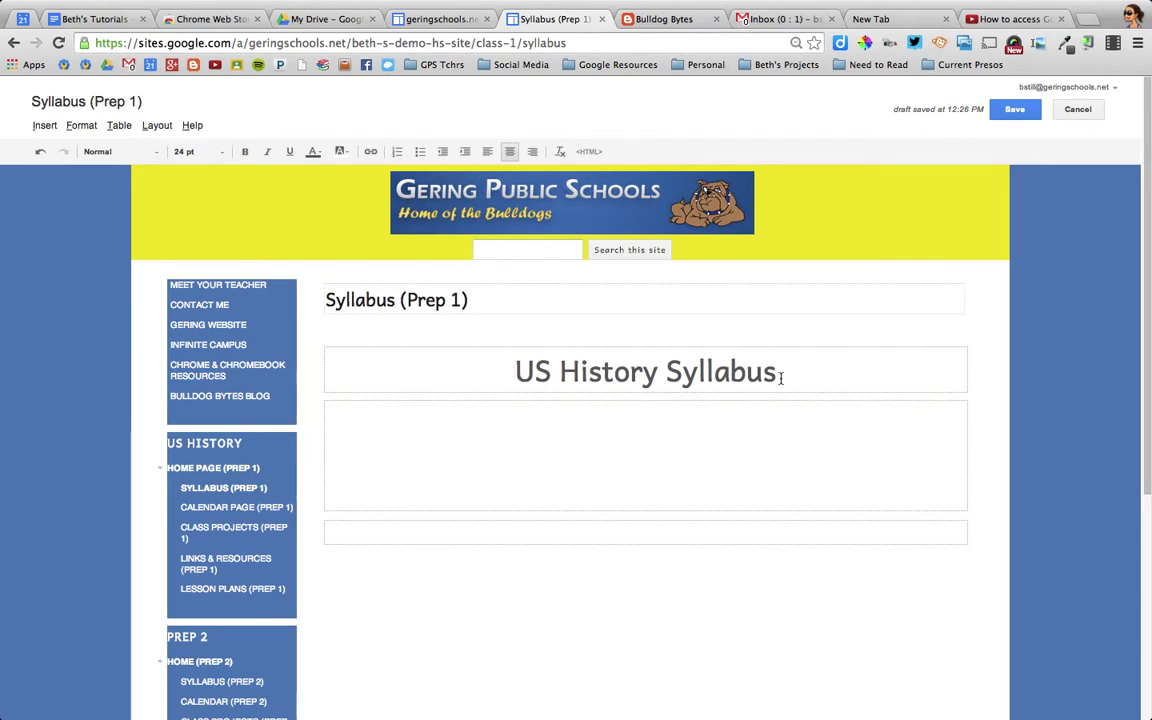
- Try a purple and a black background highlight on the US History Syllabus heading
left_click_drag(781, 377, 509, 342)
left_click(347, 151)
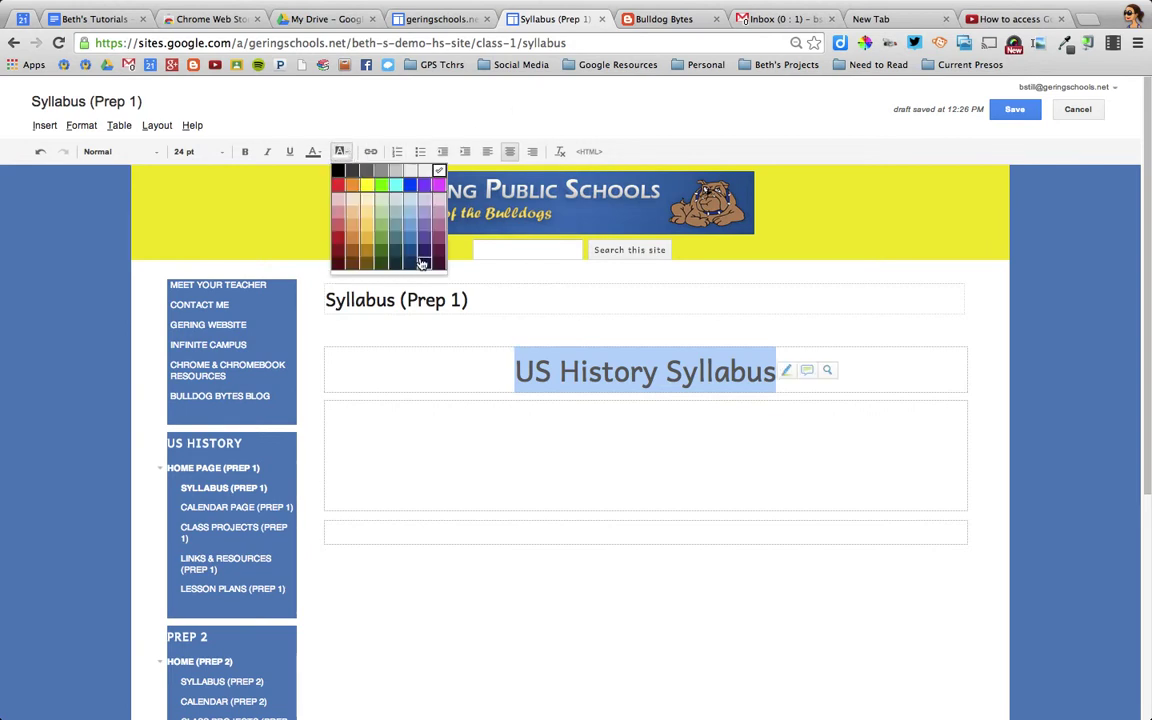
left_click(425, 187)
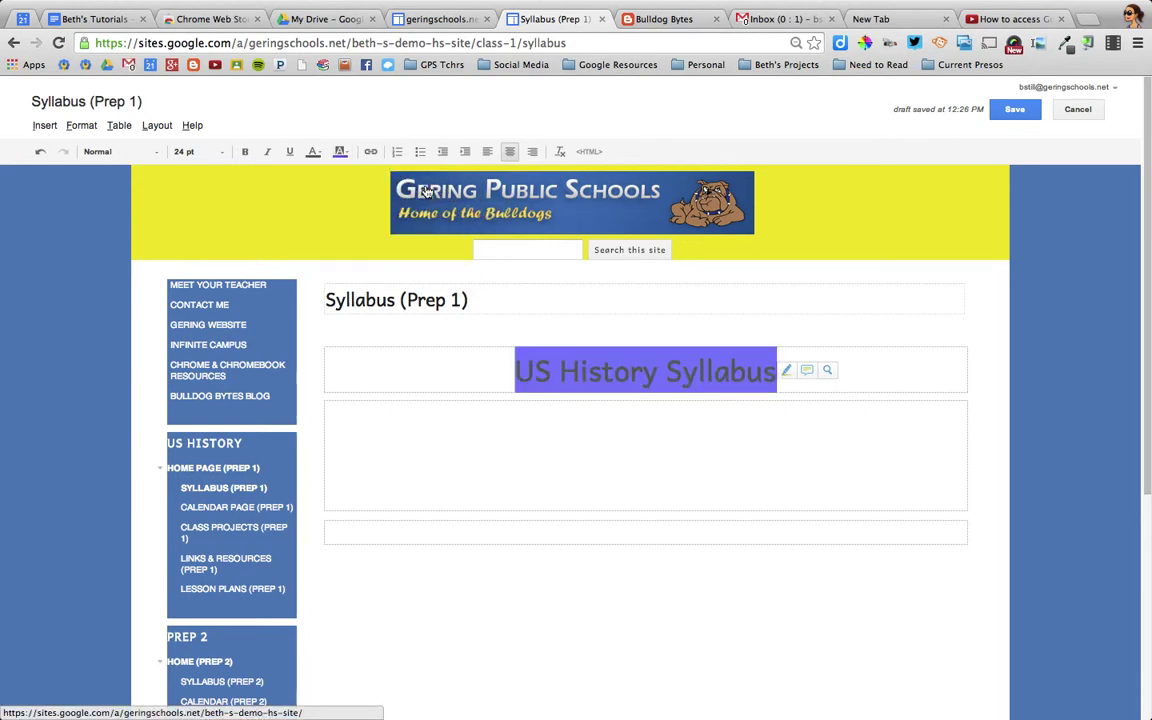
left_click(340, 151)
left_click(340, 151)
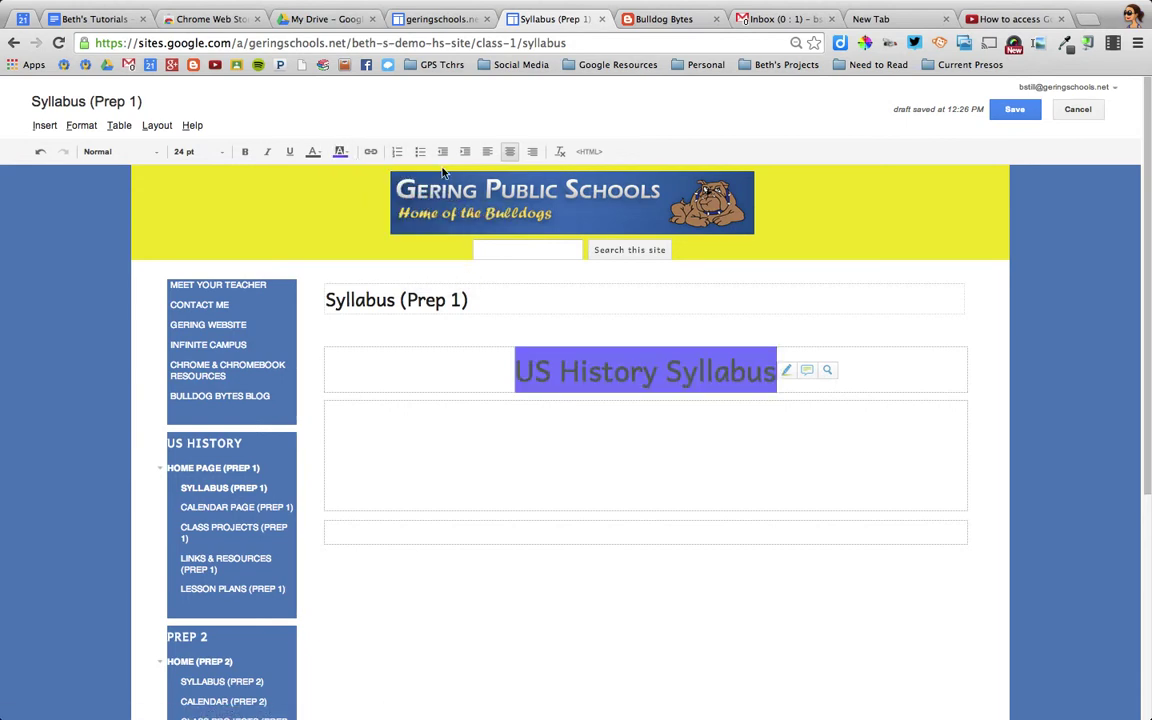
left_click(343, 151)
left_click(338, 171)
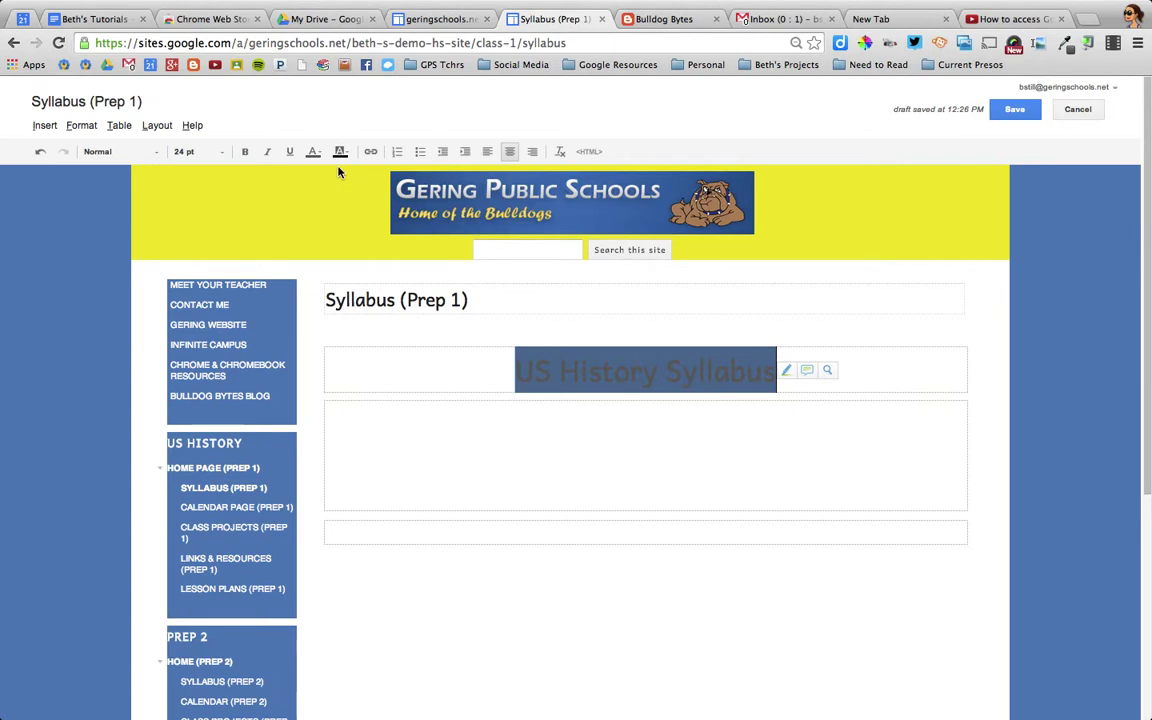
- Color the US History Syllabus heading text purple
left_click(313, 151)
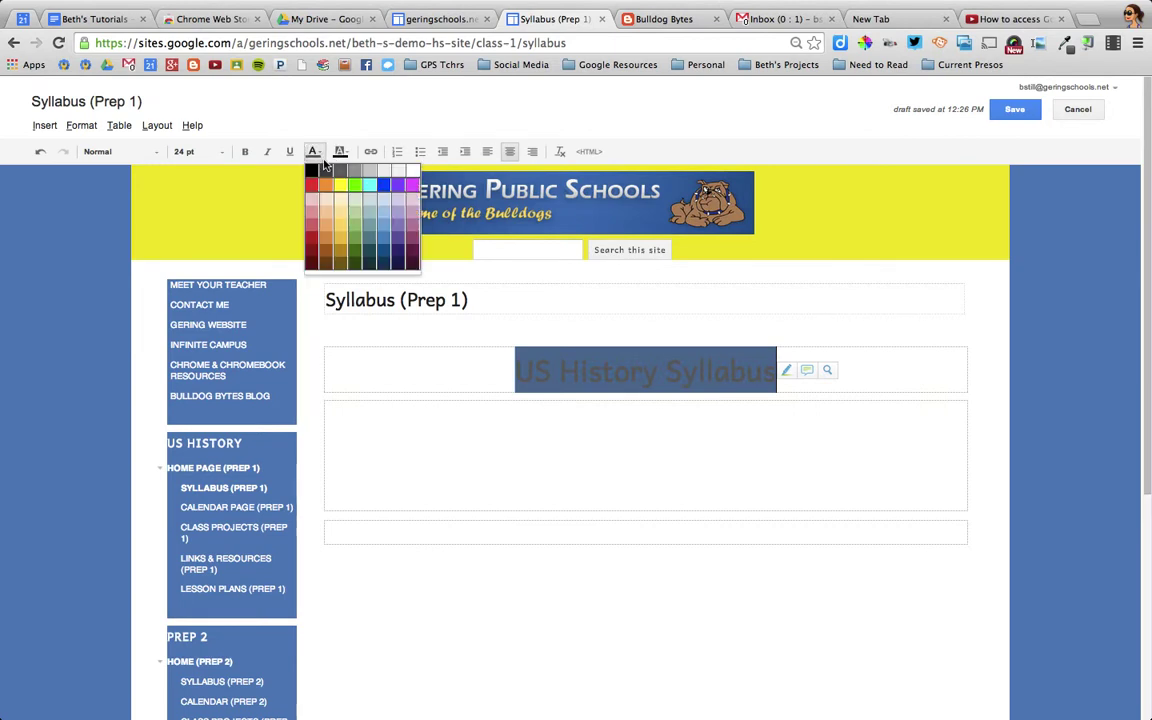
left_click(400, 185)
left_click(435, 440)
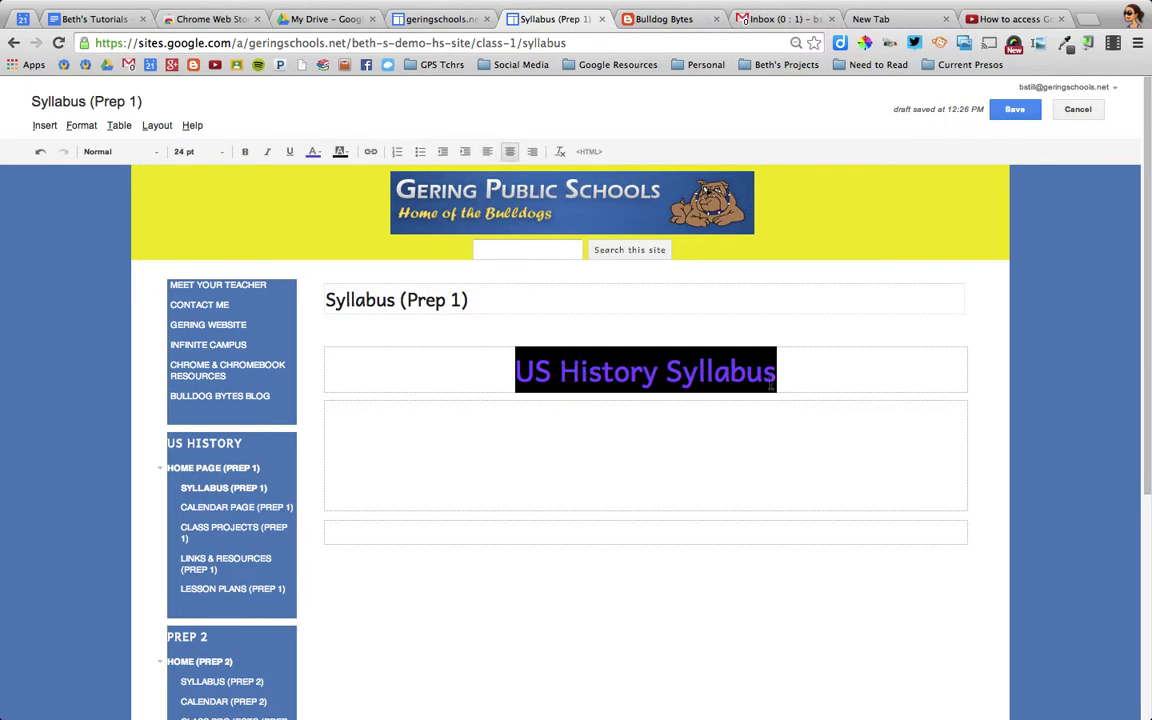
- Set the background highlight of the US History Syllabus heading to white
left_click_drag(778, 374, 512, 368)
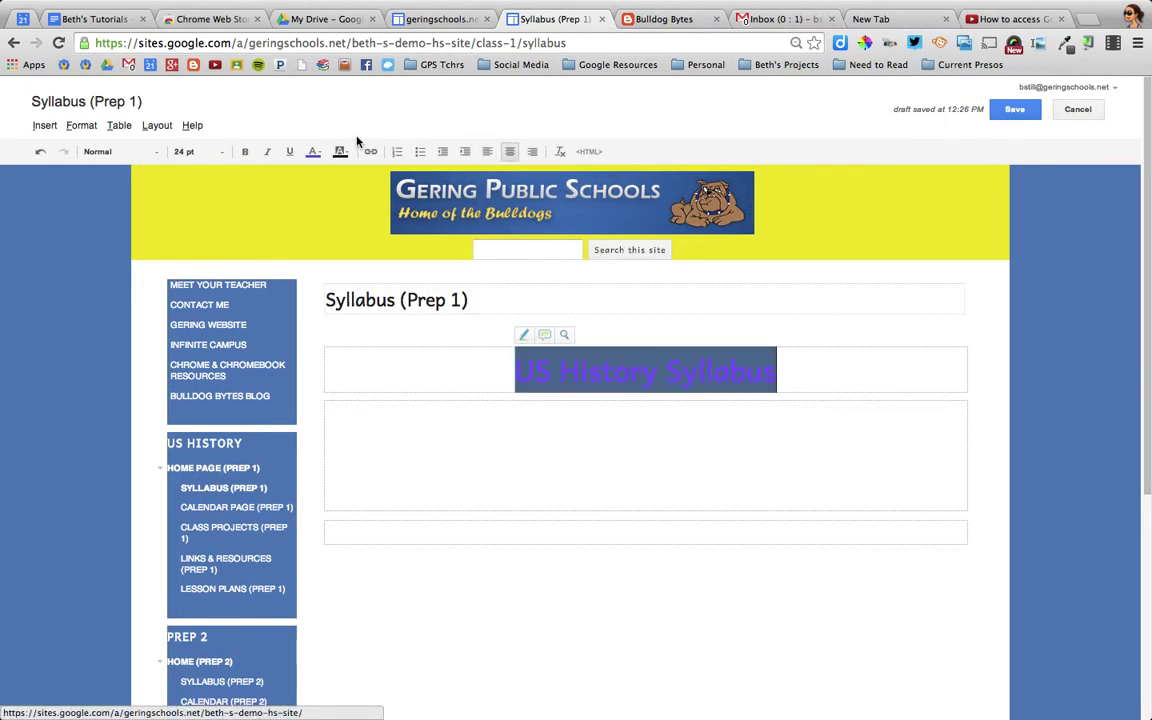
left_click(313, 151)
left_click(432, 168)
left_click(340, 151)
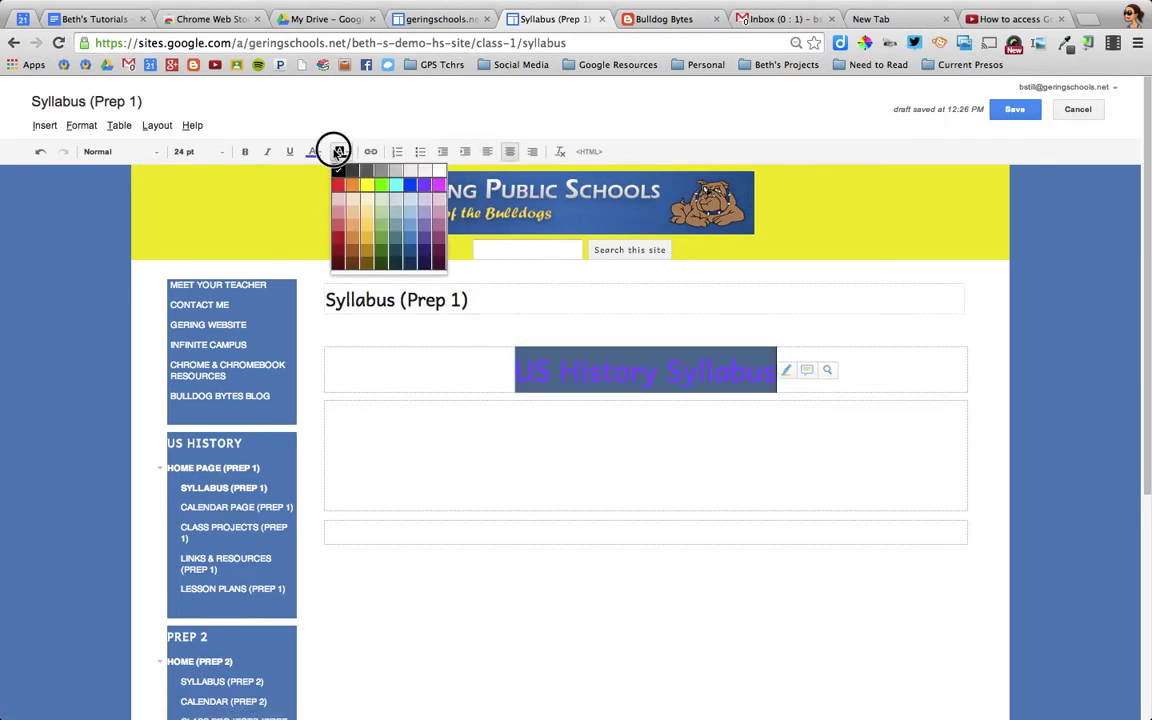
left_click(440, 173)
left_click(513, 468)
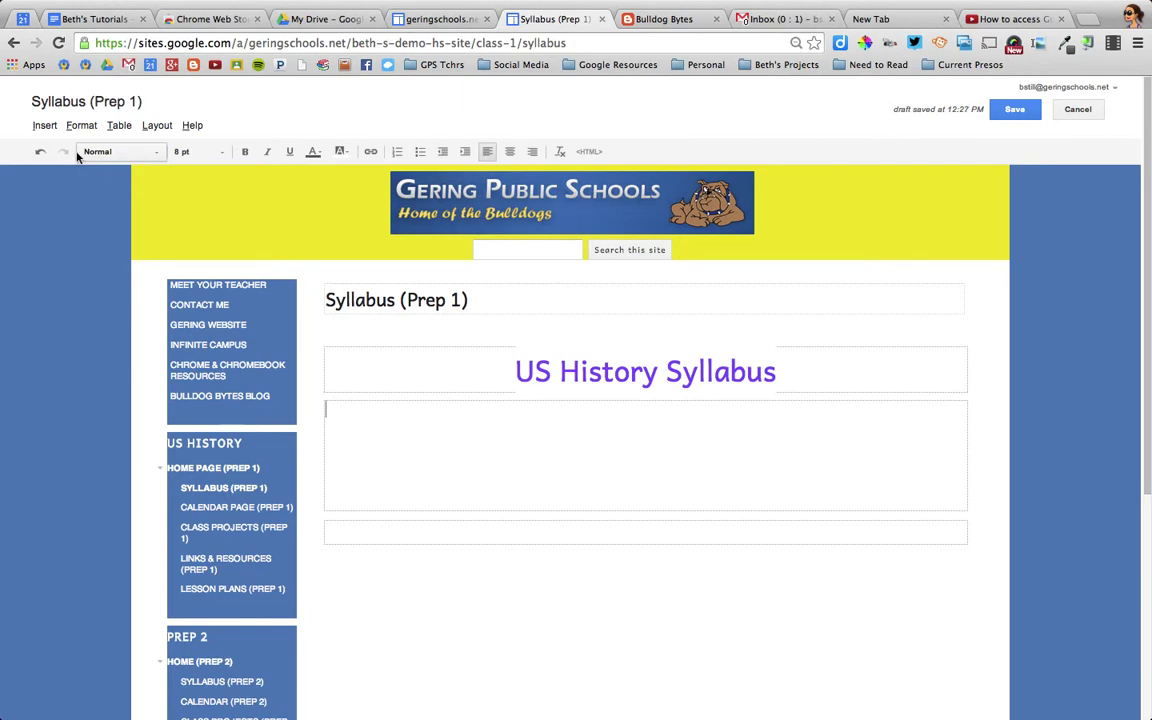
- Search the Google Drive documents for "syllabus" and choose Syllabus Example for insertion in the page's main section
left_click(44, 128)
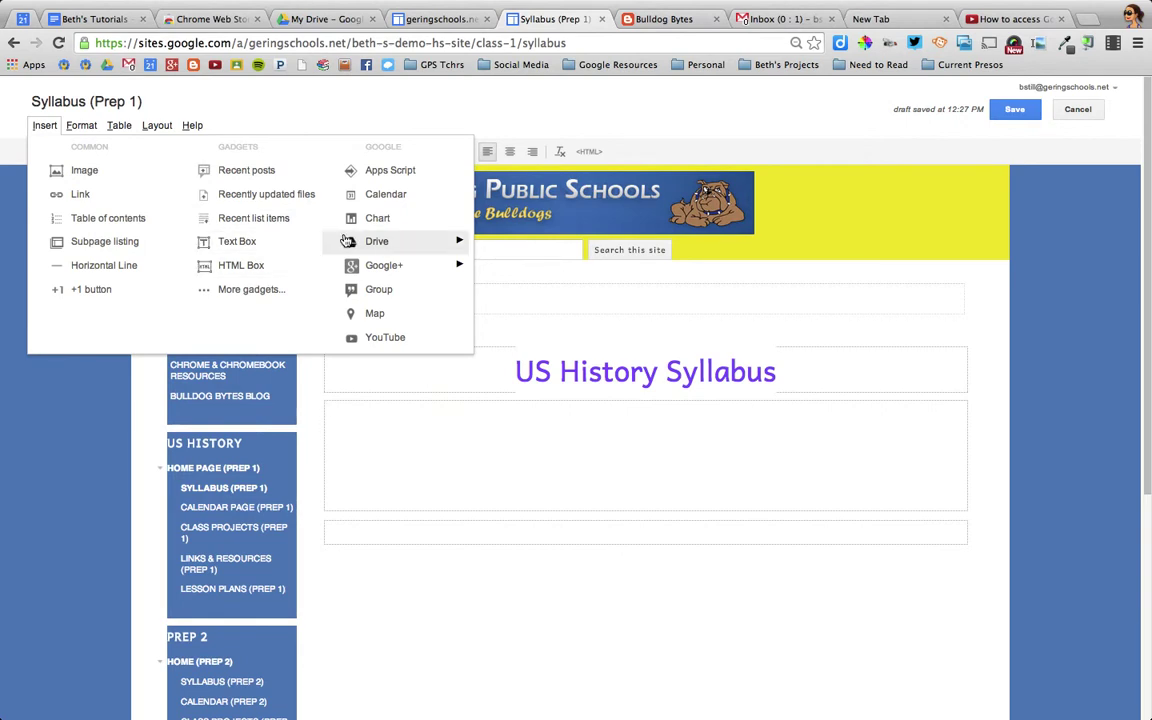
mouse_move(351, 242)
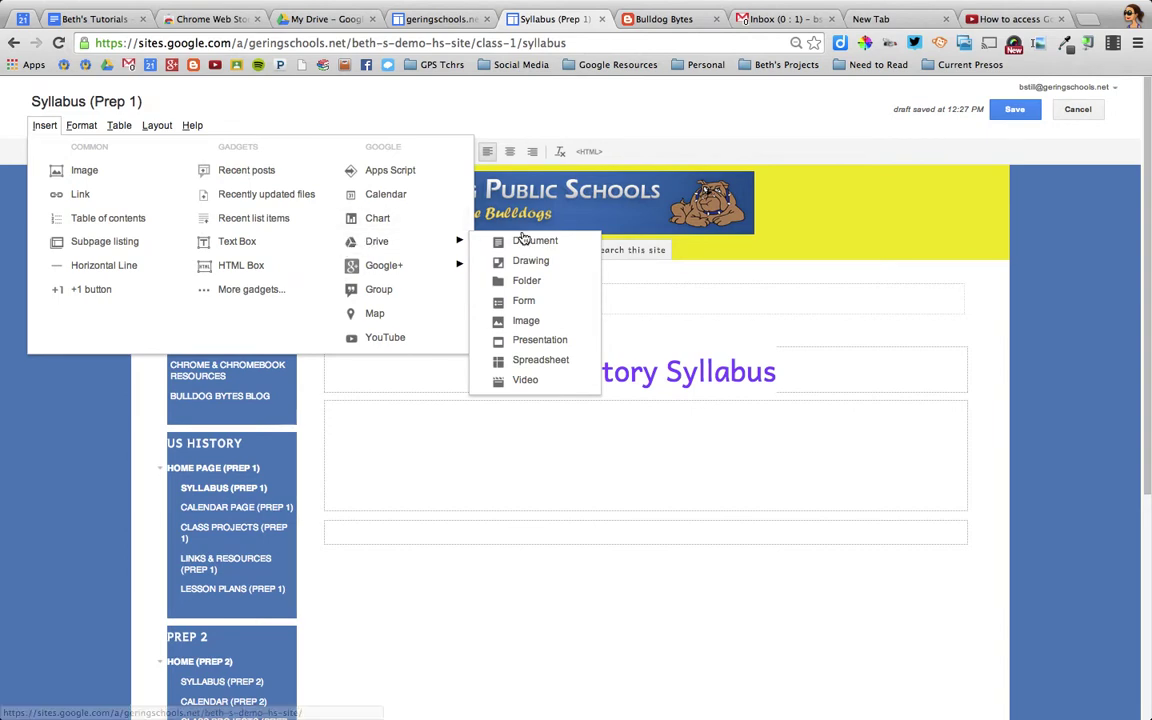
mouse_move(452, 240)
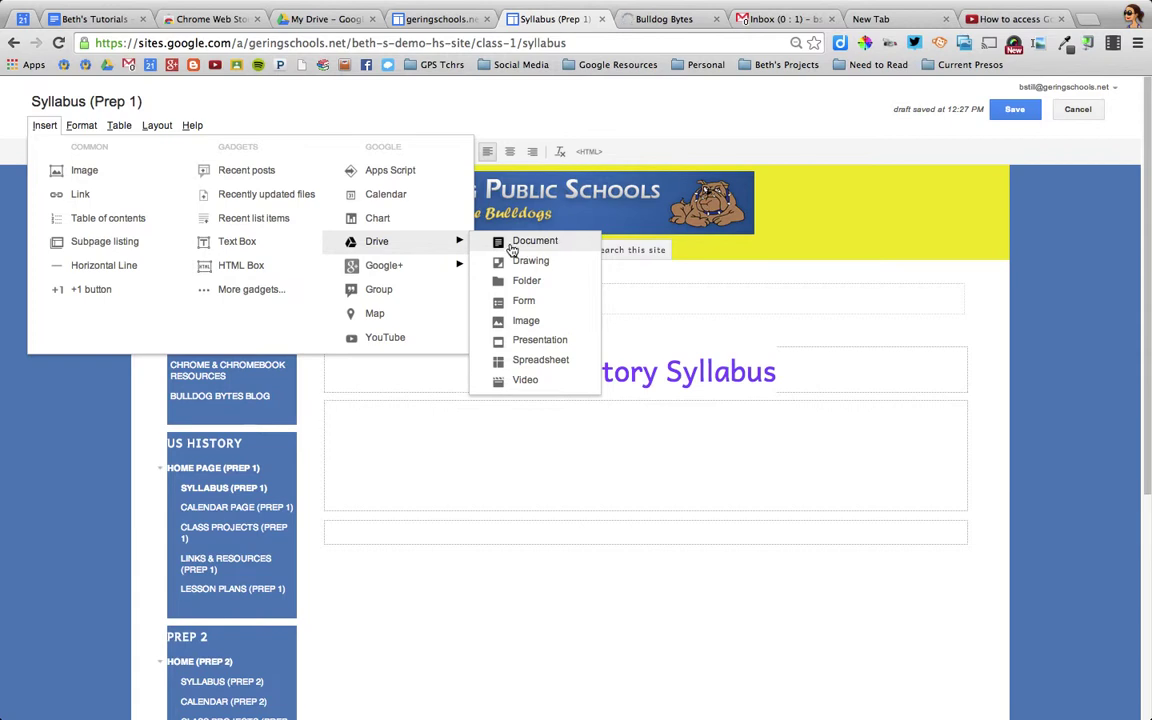
left_click(512, 250)
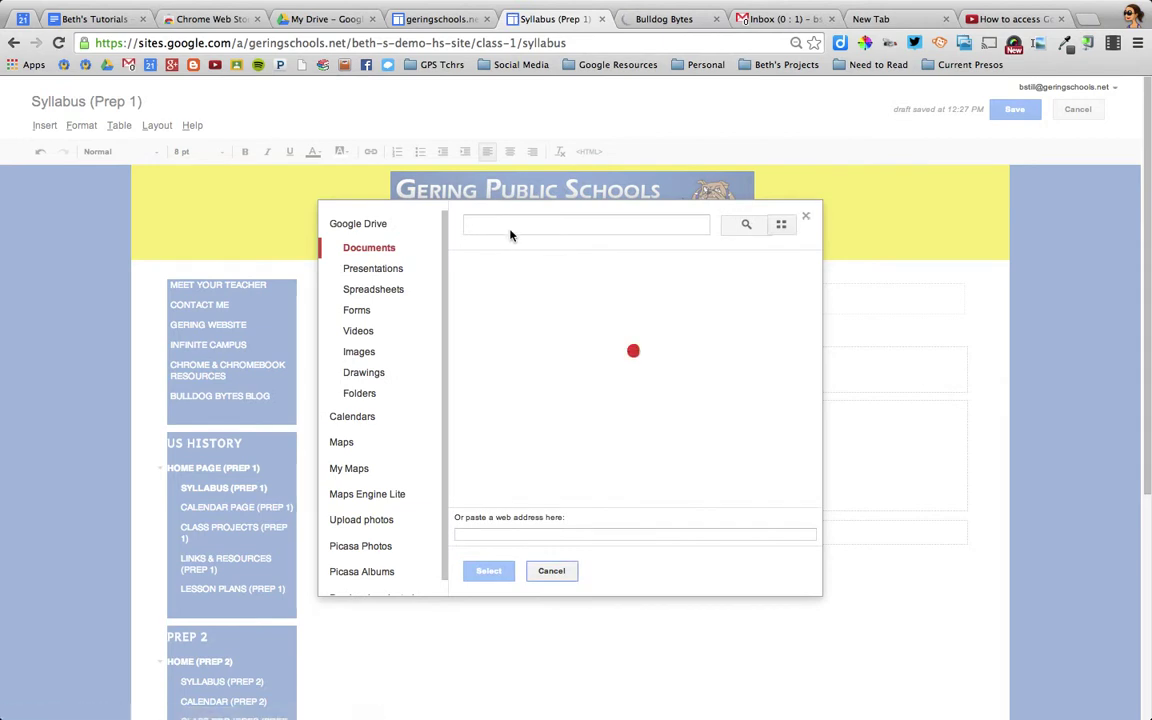
left_click(508, 223)
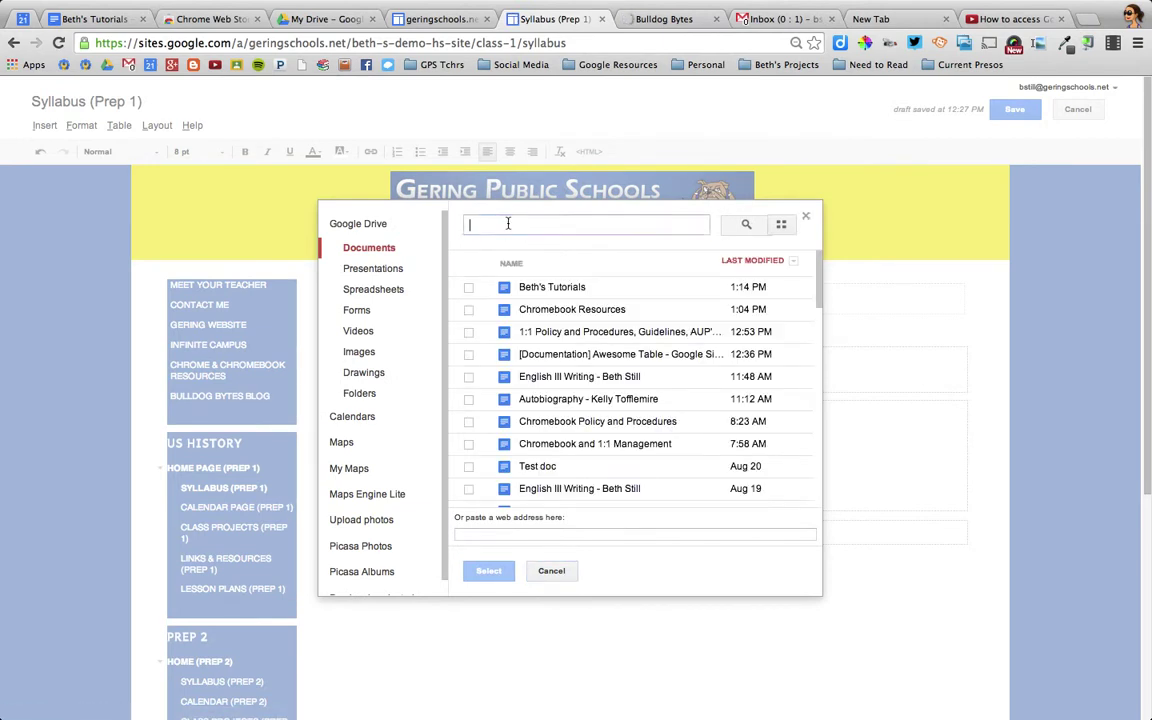
type("sy")
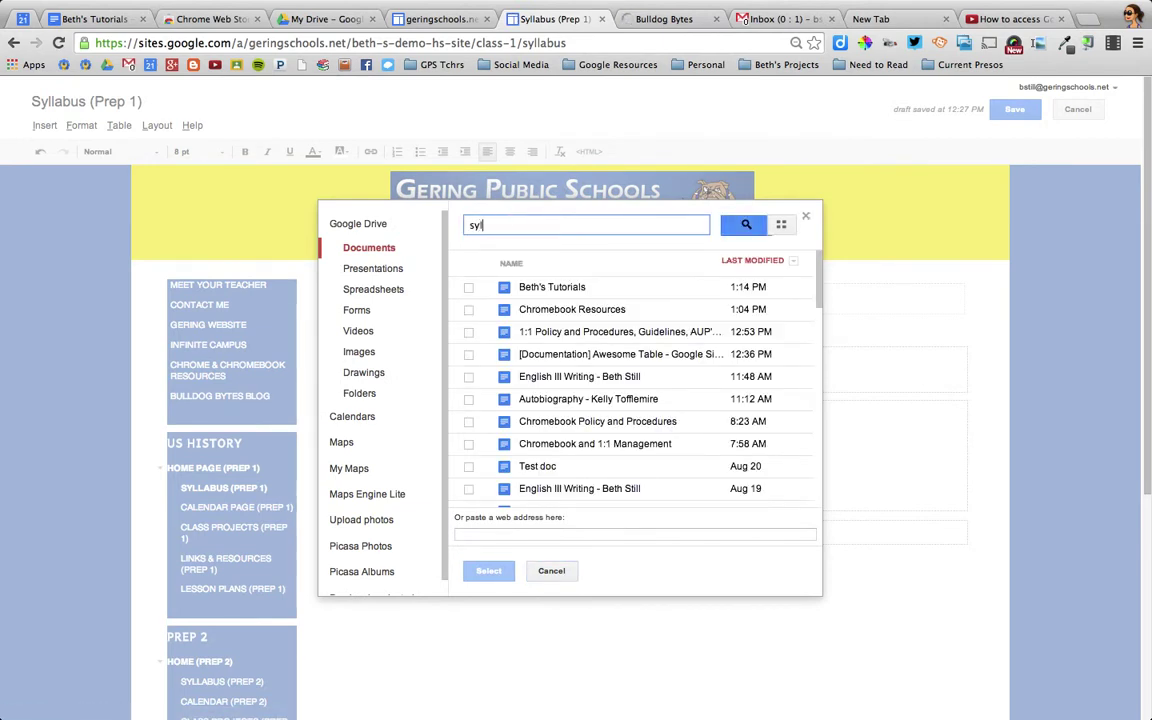
type("llabus")
key("Return")
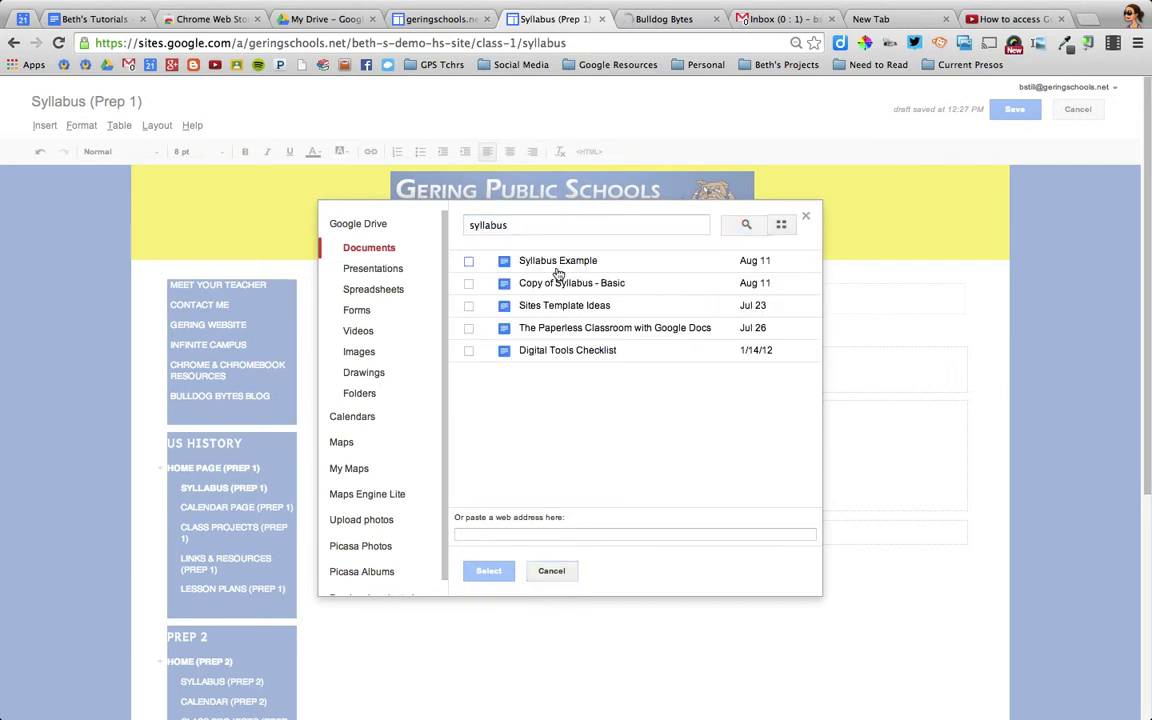
left_click(469, 262)
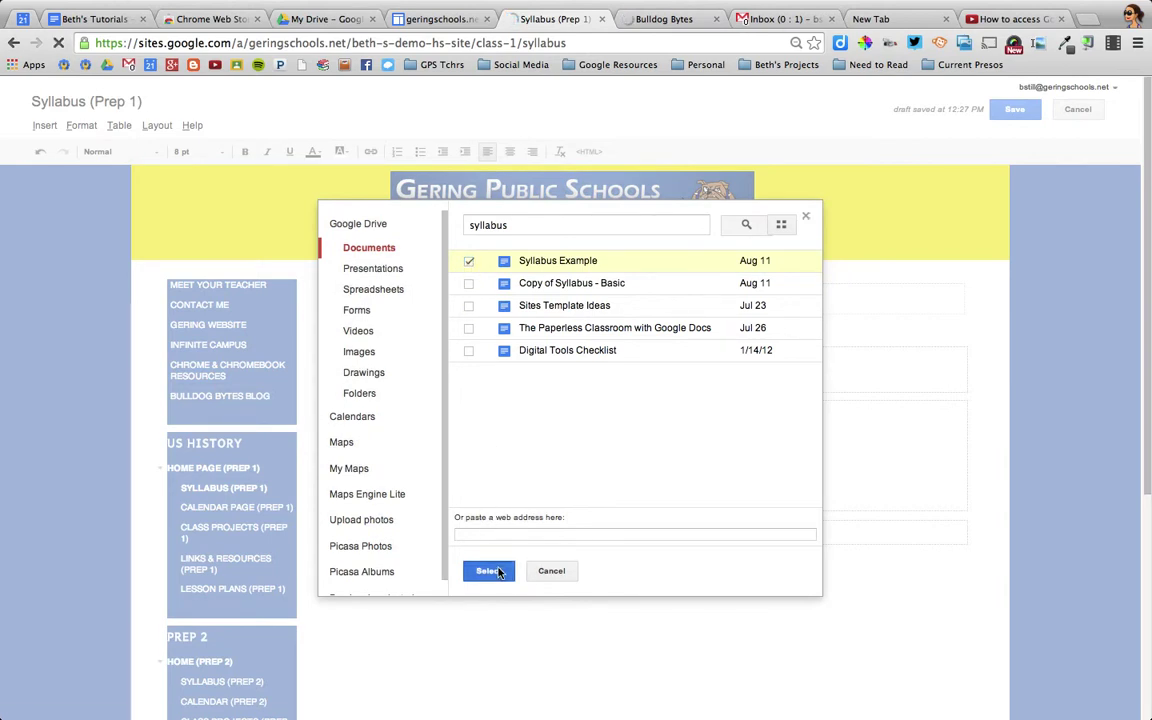
left_click(489, 570)
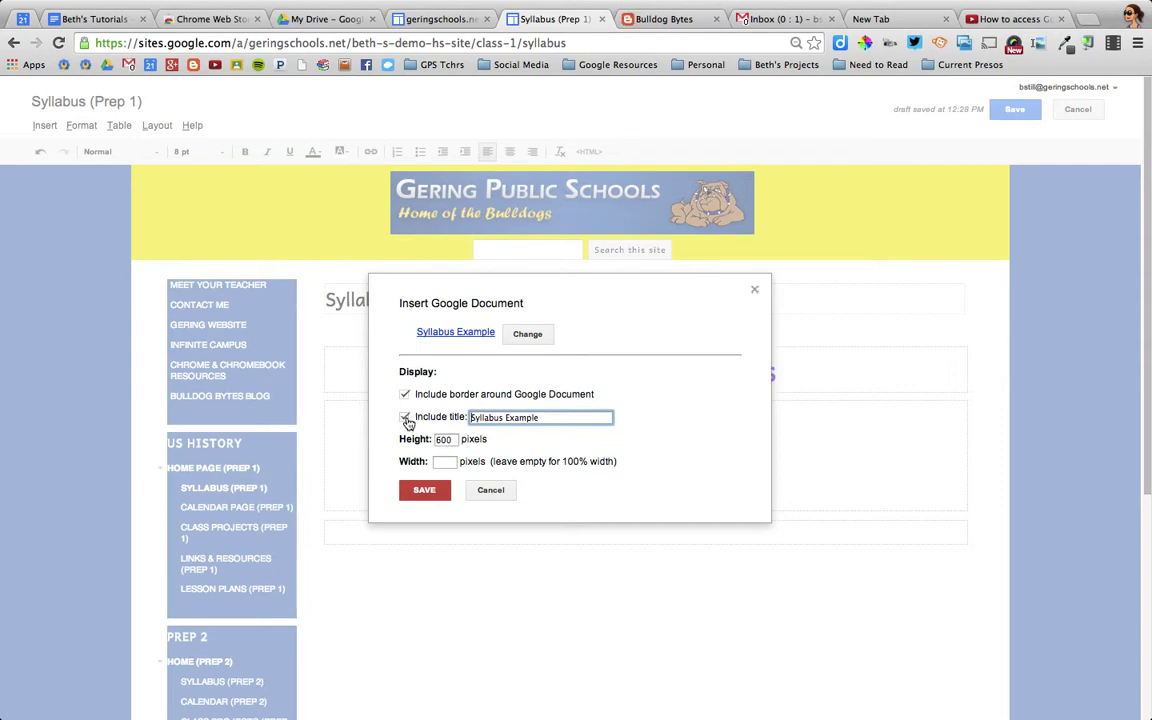
- Insert the Syllabus Example document without its title, center it in the section and save the page
left_click(405, 418)
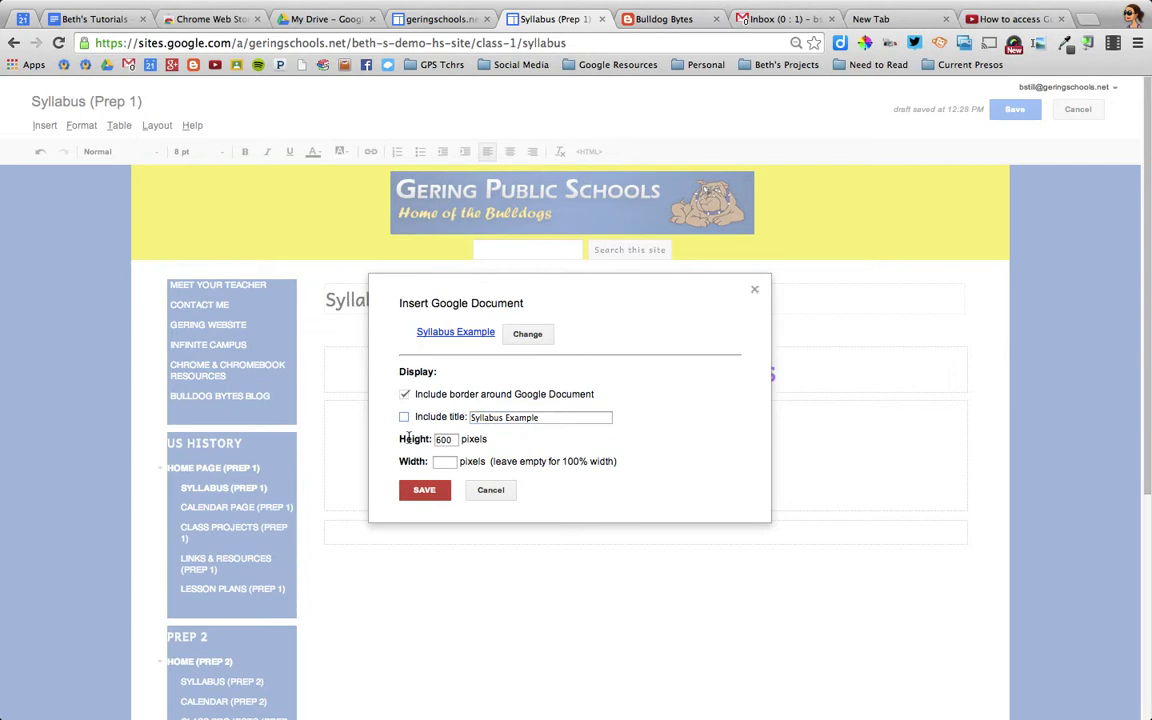
left_click(425, 490)
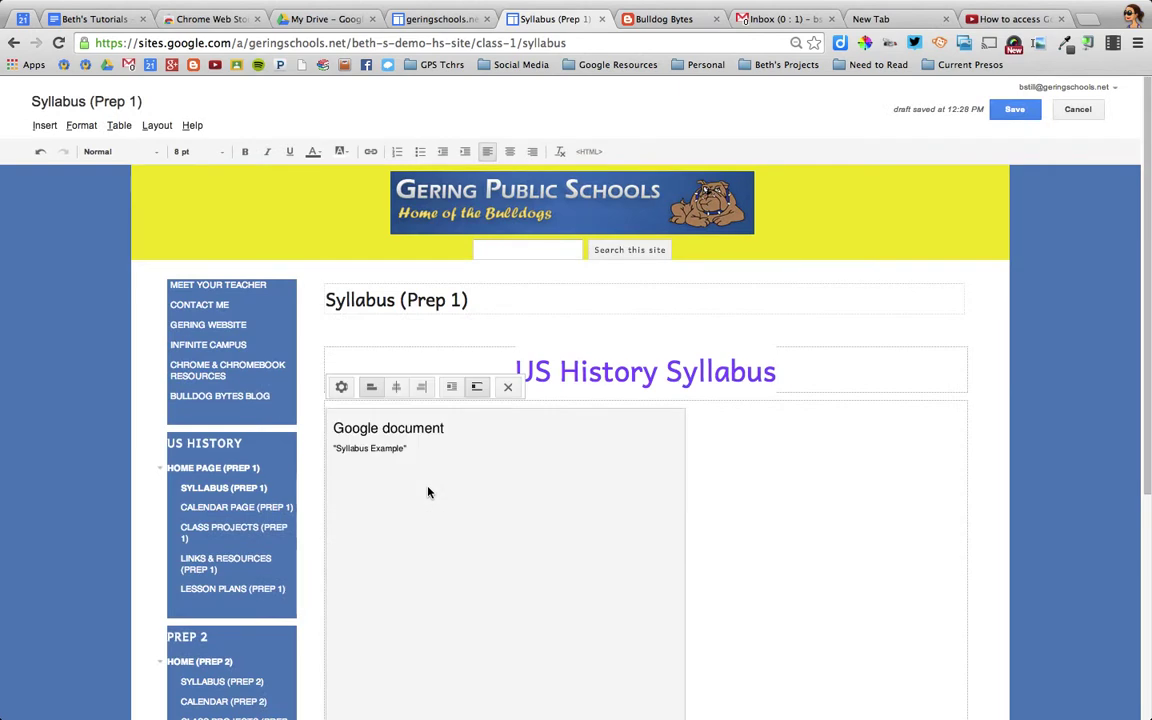
left_click(396, 386)
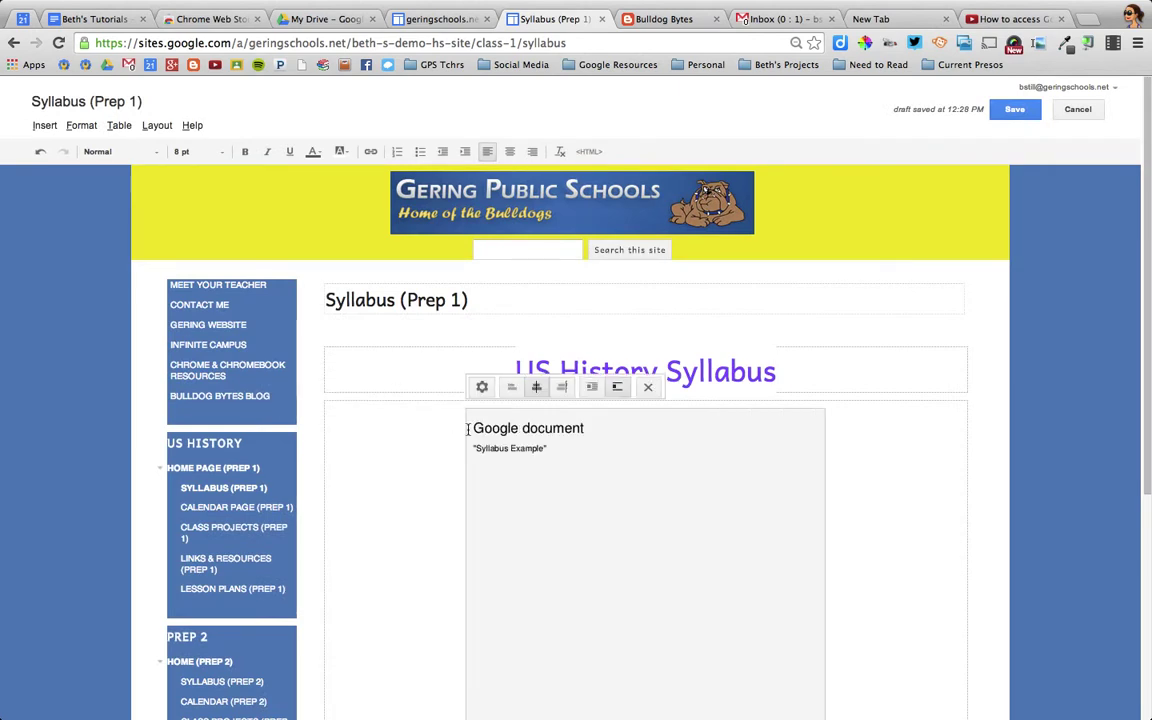
left_click(1020, 111)
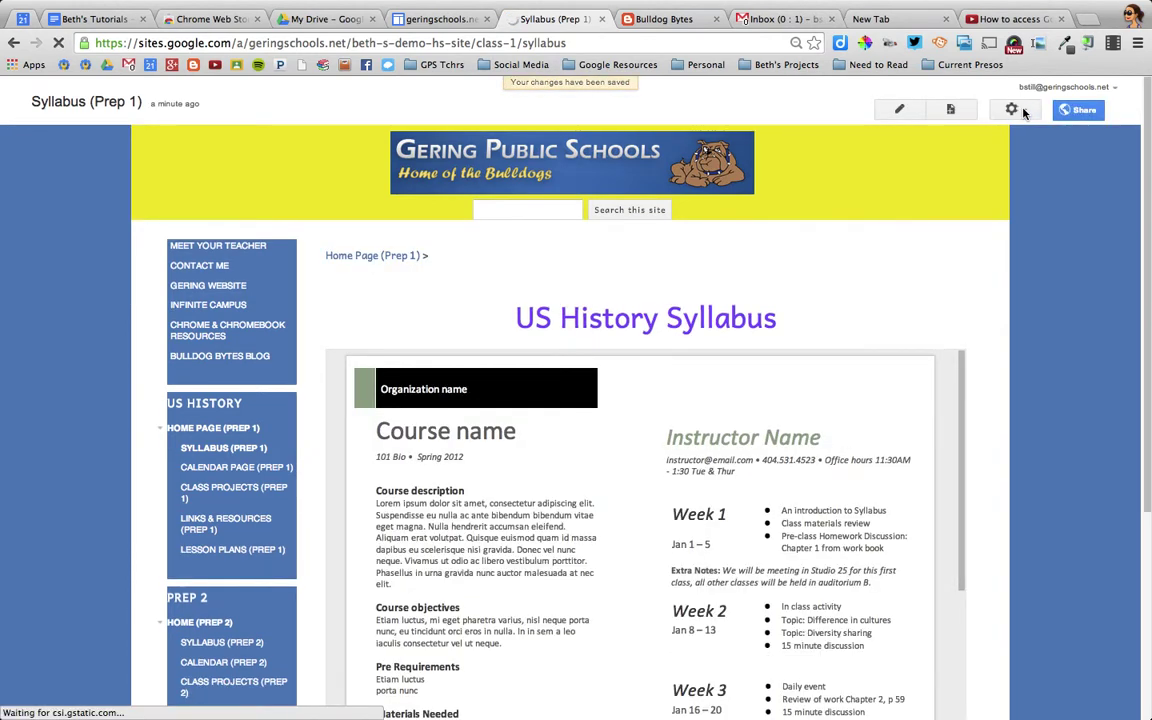
- Review the embedded syllabus on the saved page and open the Syllabus Example document from its link
scroll(935, 336, "down", 3)
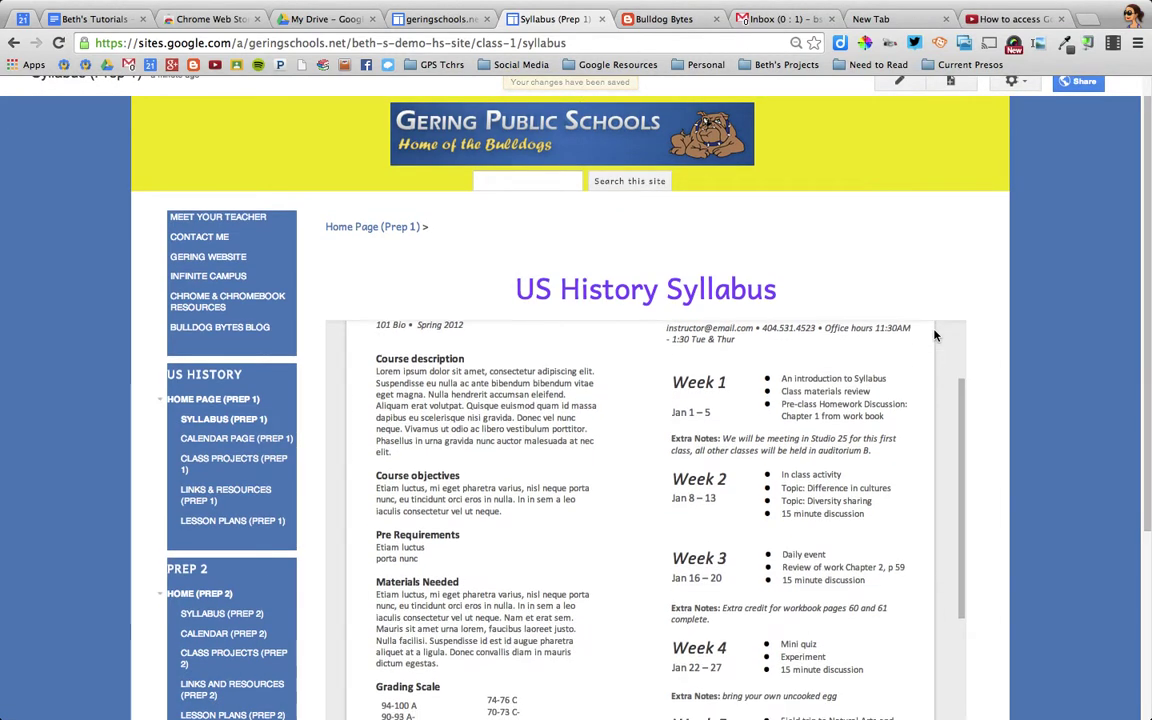
scroll(977, 368, "down", 5)
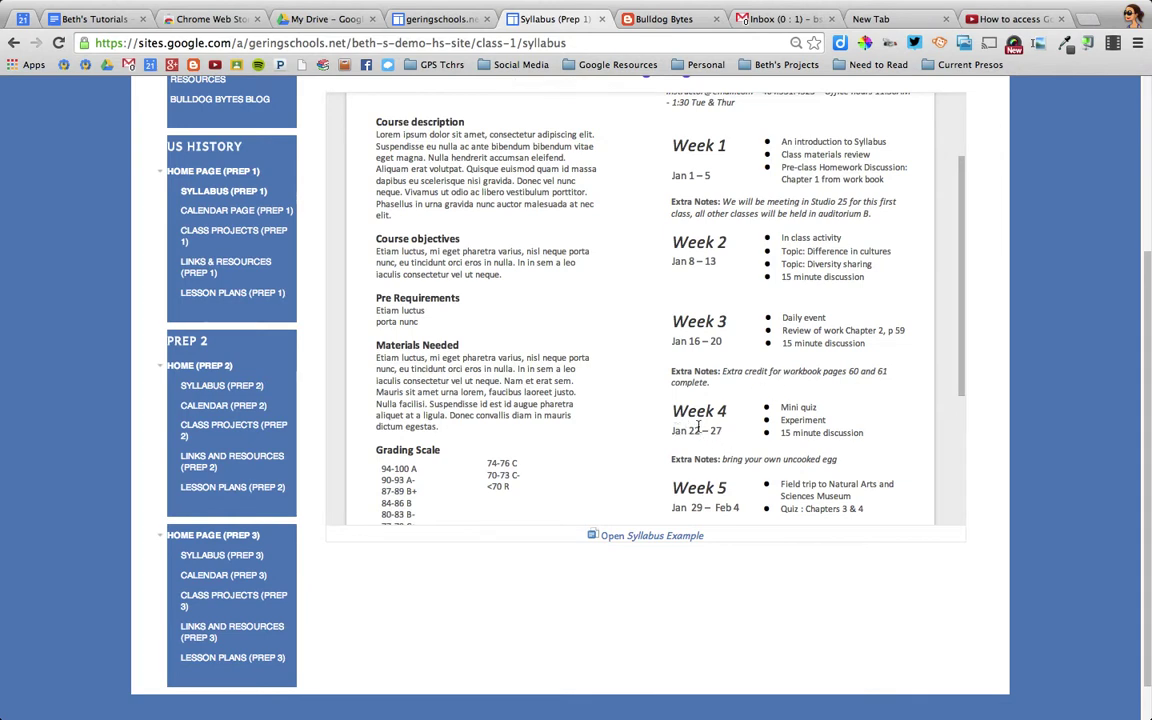
left_click(617, 538)
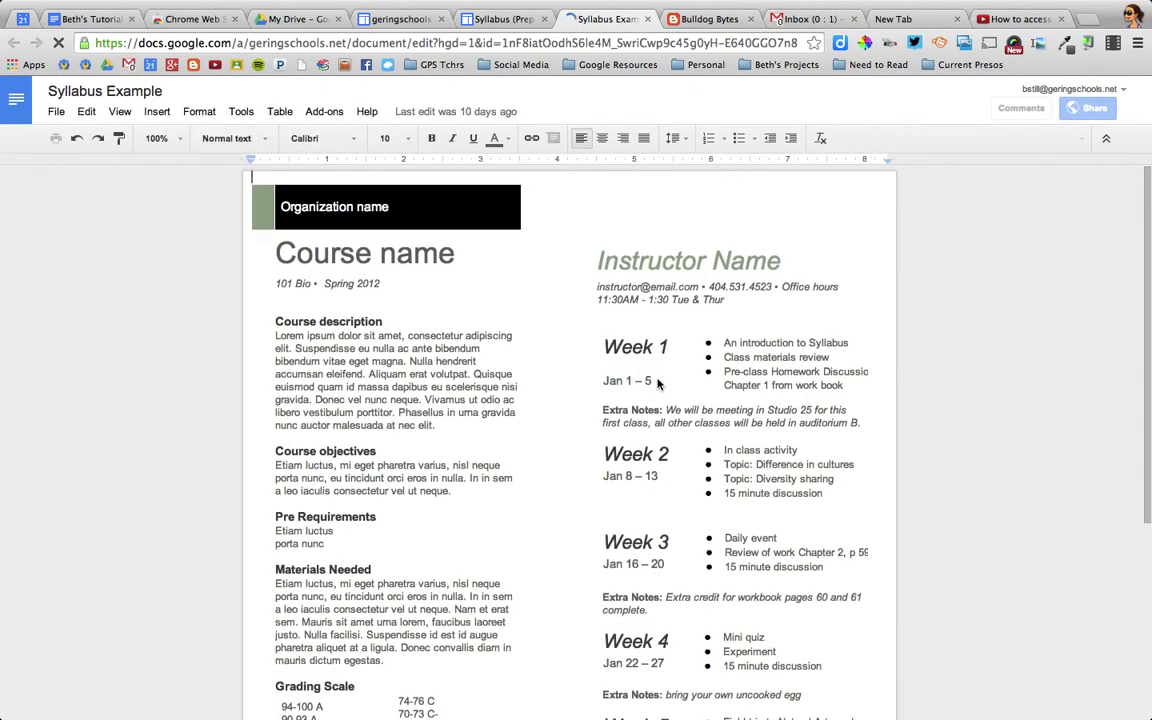
left_click(647, 352)
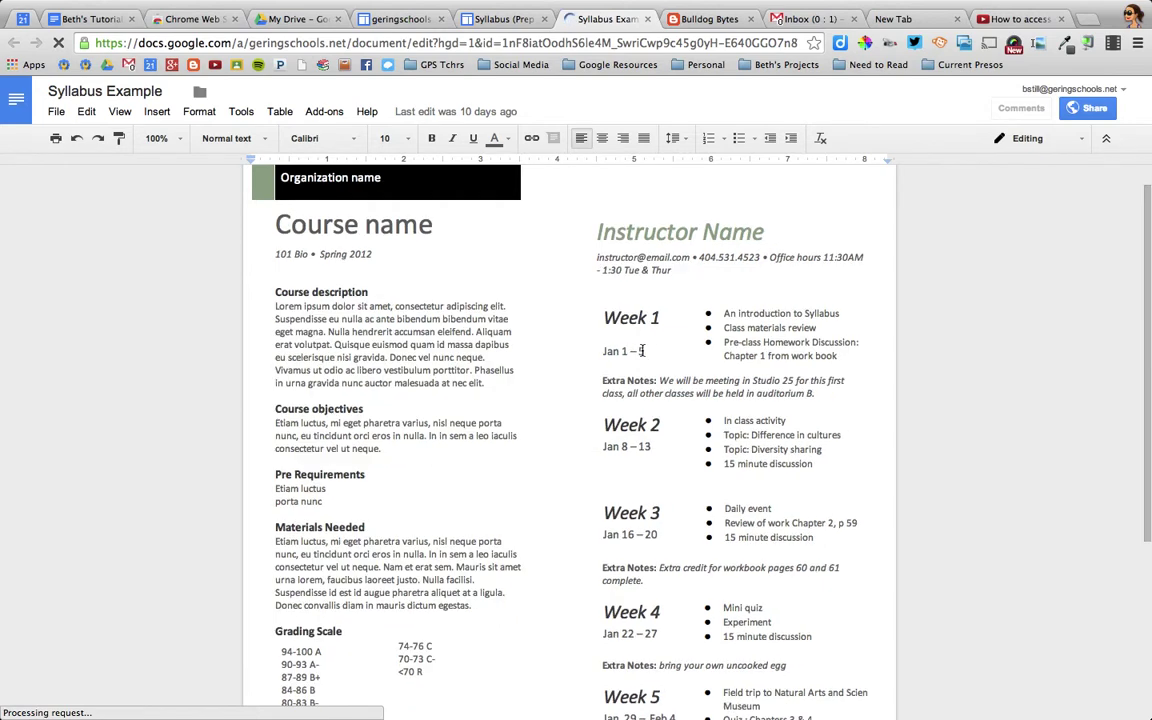
- Change the Week 1 date range in the Syllabus Example document to Jan 1 –4
key("BackSpace")
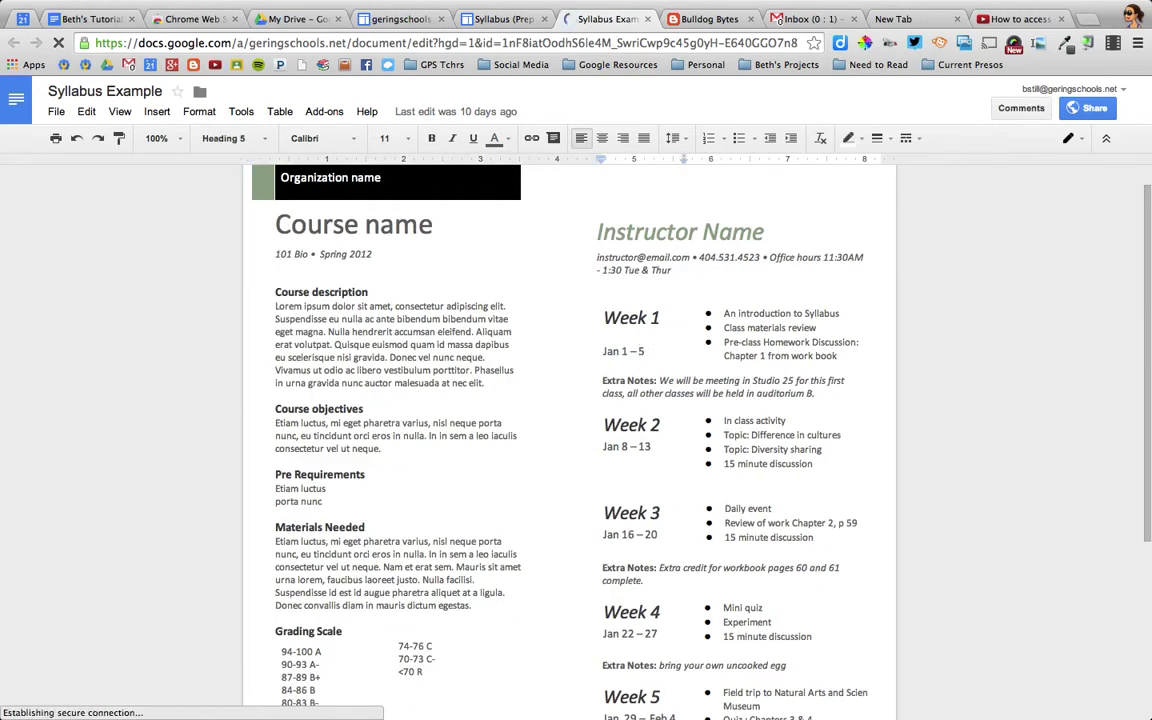
key("BackSpace")
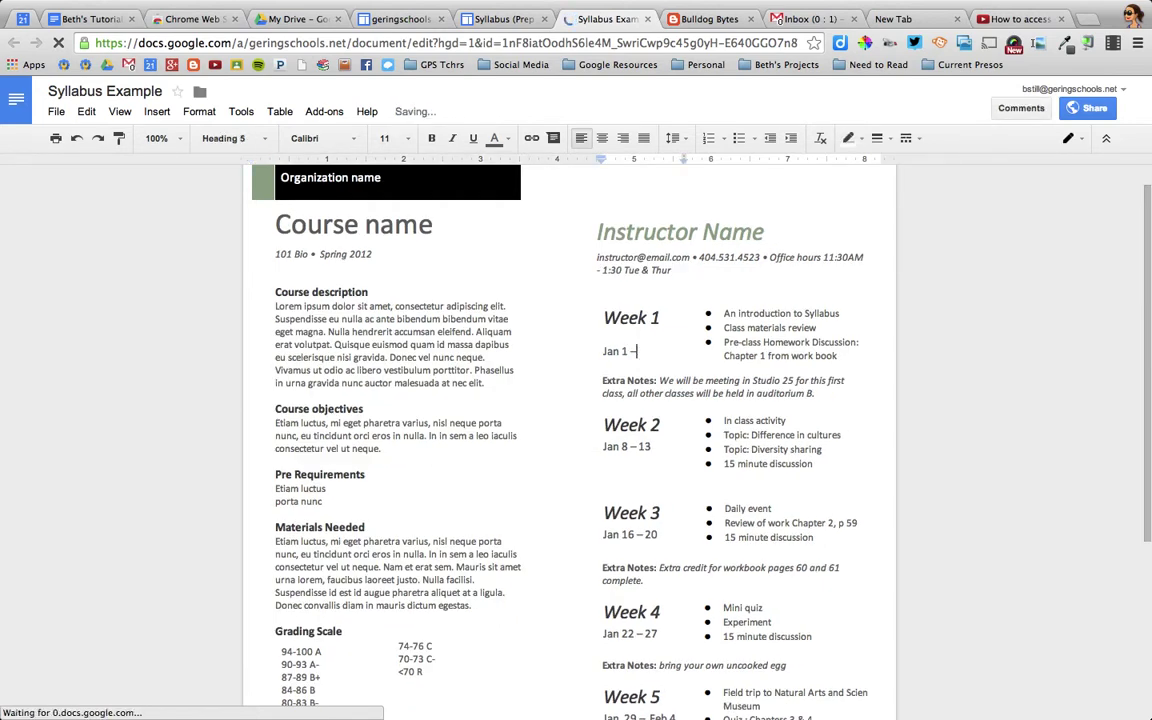
type("4")
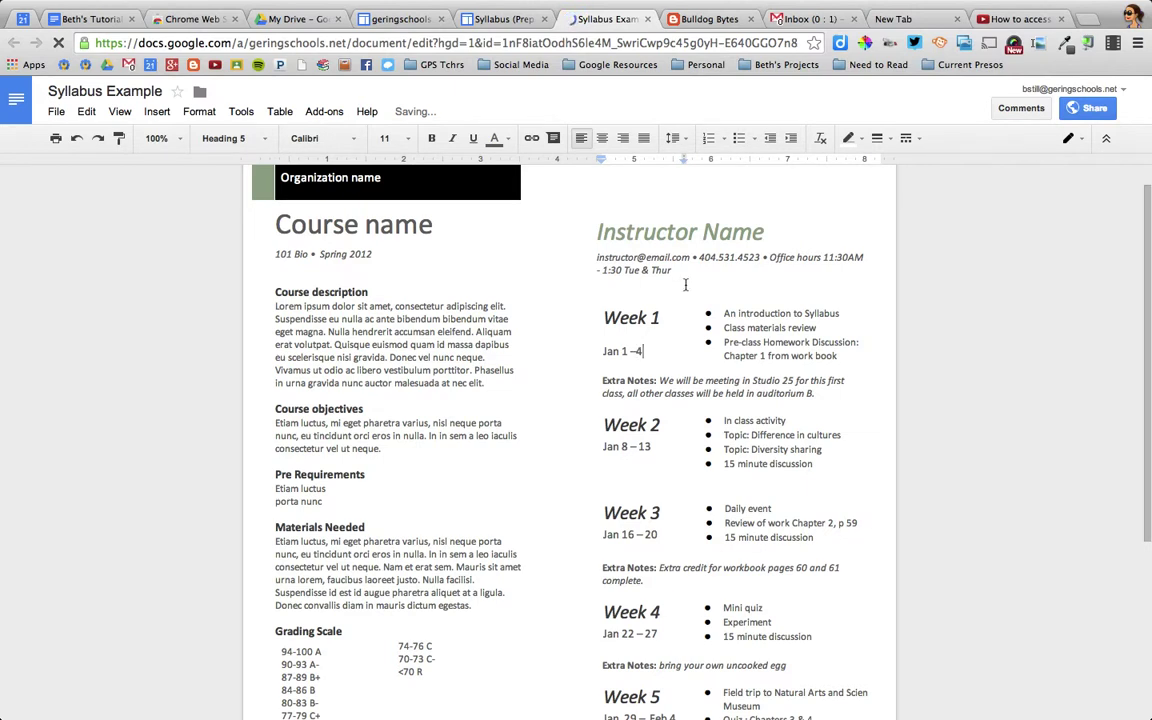
left_click(1082, 110)
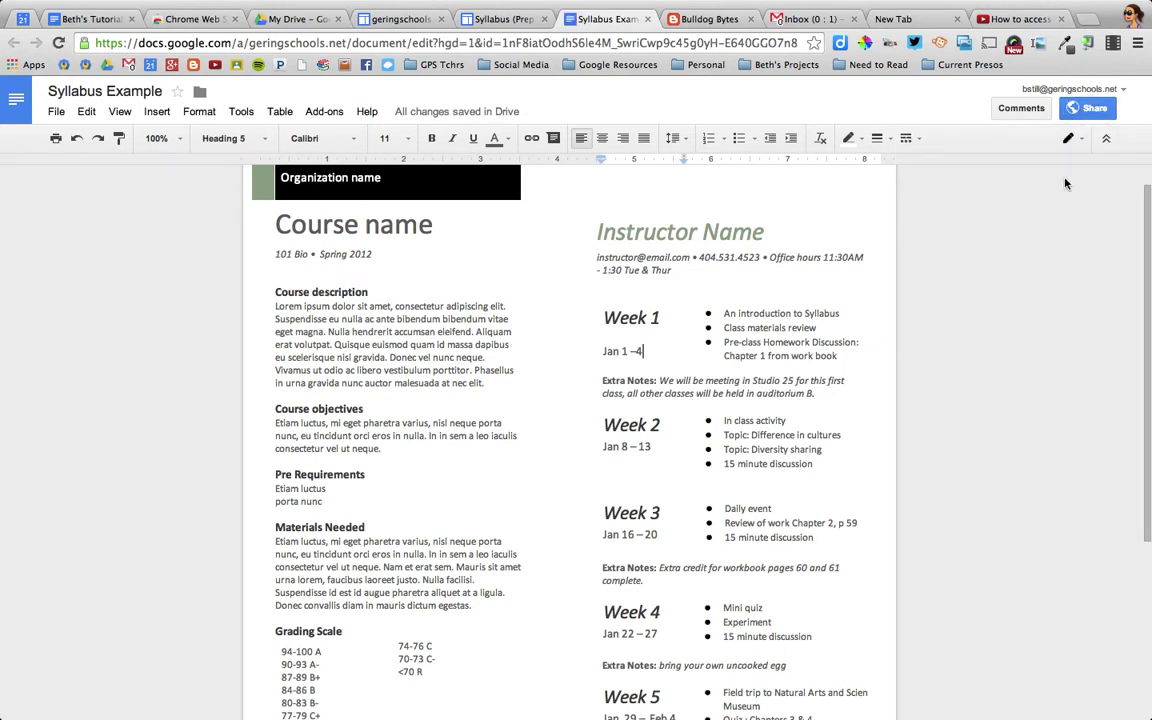
mouse_move(1080, 119)
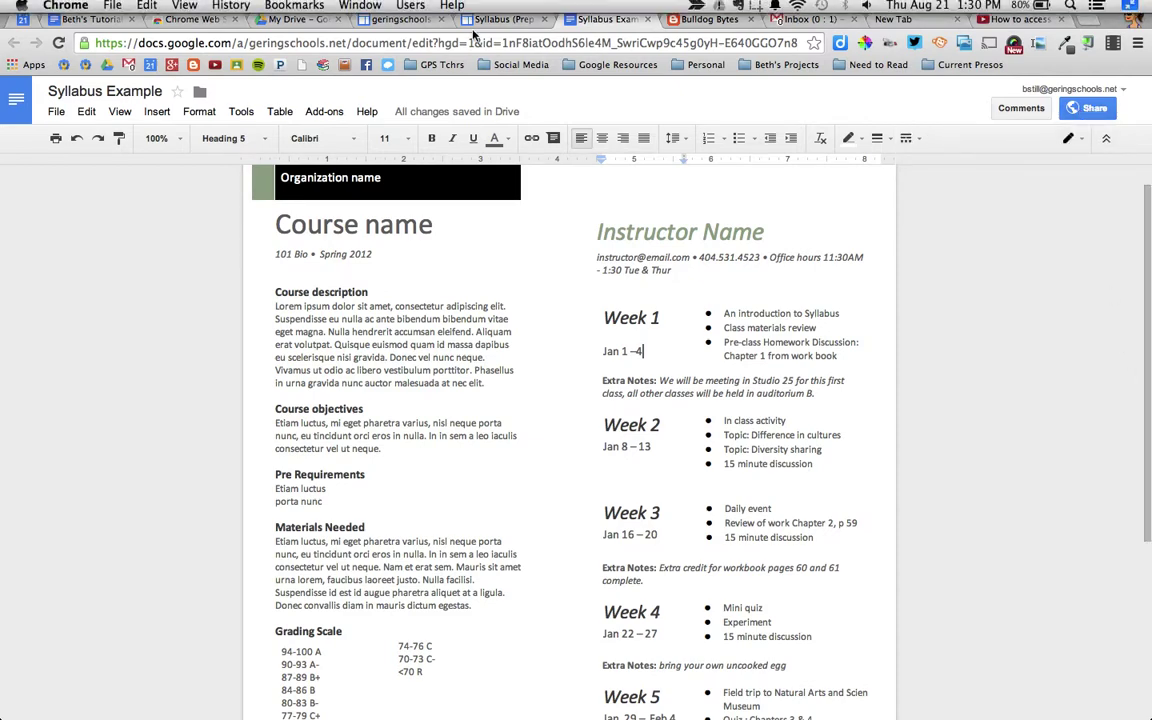
- Return to the Syllabus (Prep 1) site page, reload it and check the Week 1 dates in the embedded syllabus
left_click(506, 20)
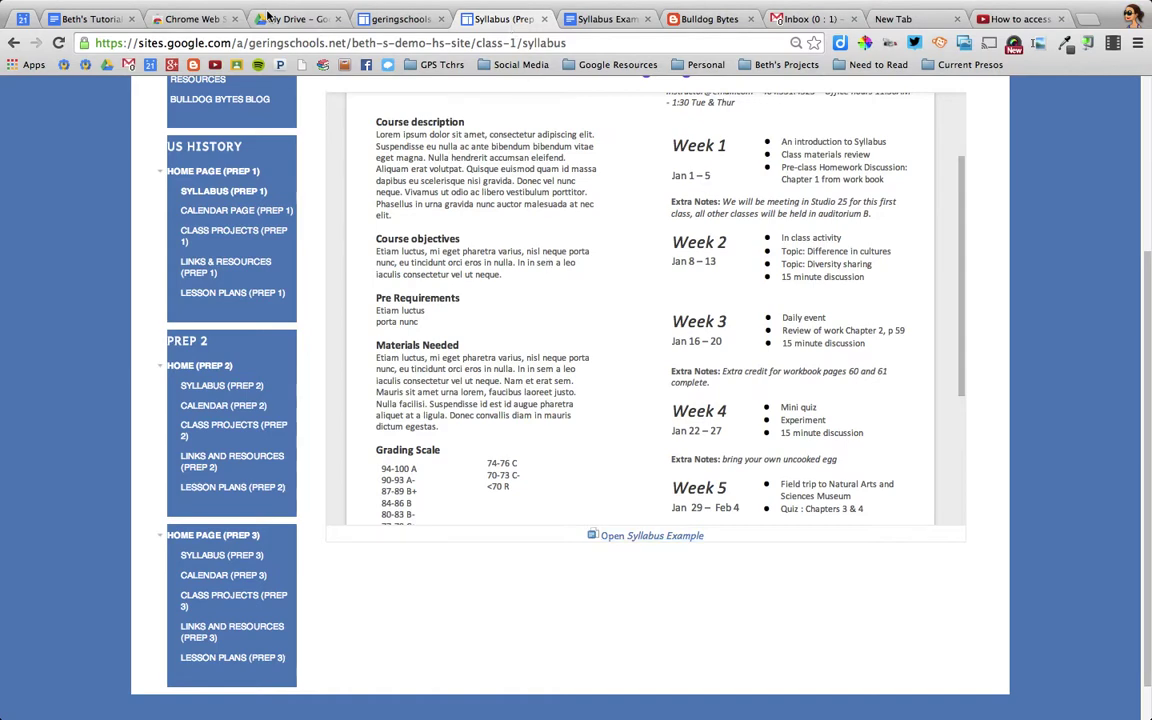
left_click(60, 42)
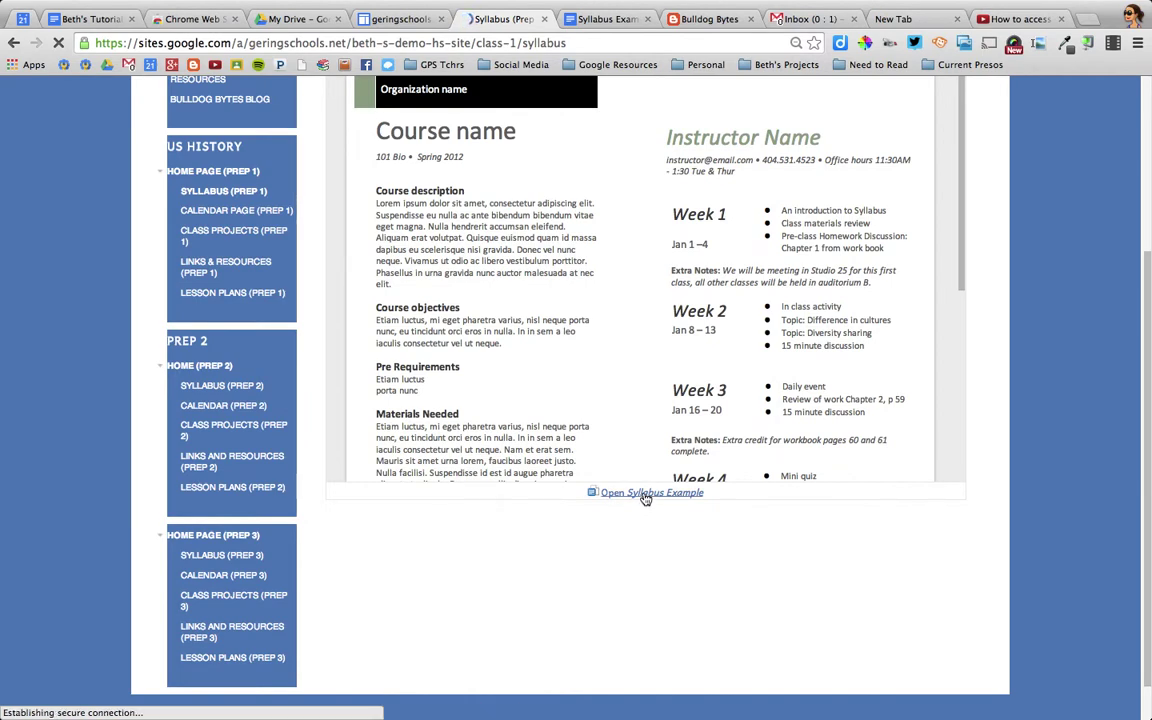
scroll(645, 497, "up", 2)
scroll(644, 492, "up", 3)
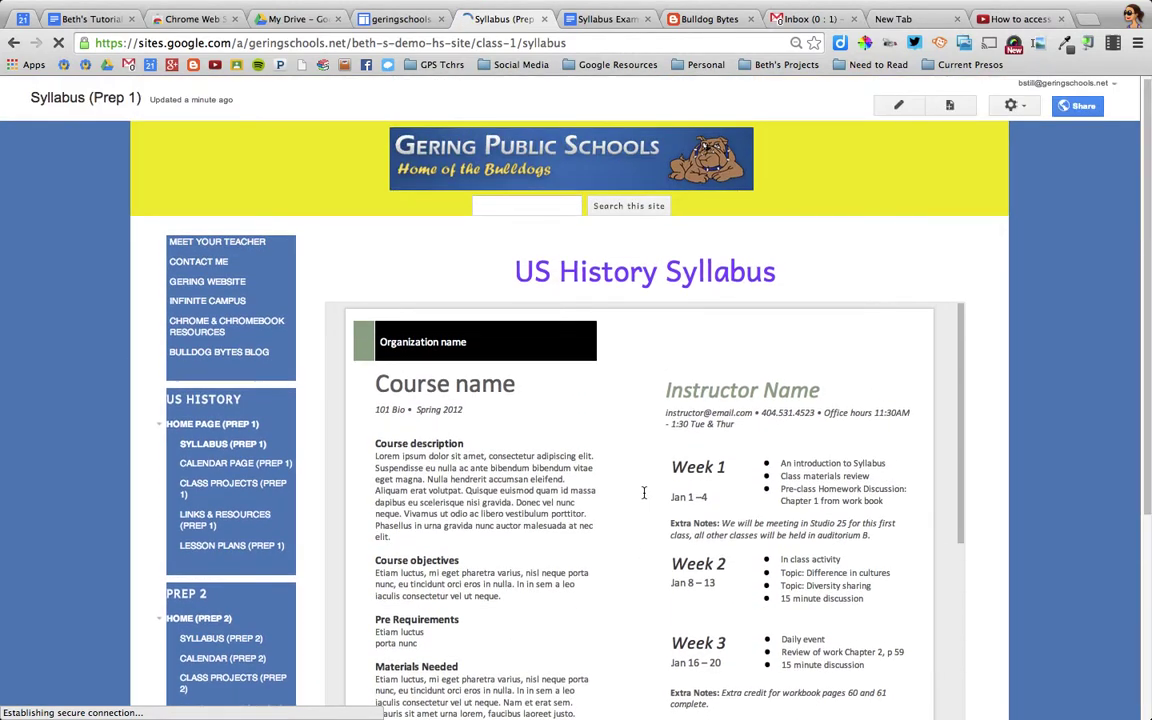
scroll(644, 492, "down", 1)
scroll(644, 492, "down", 1)
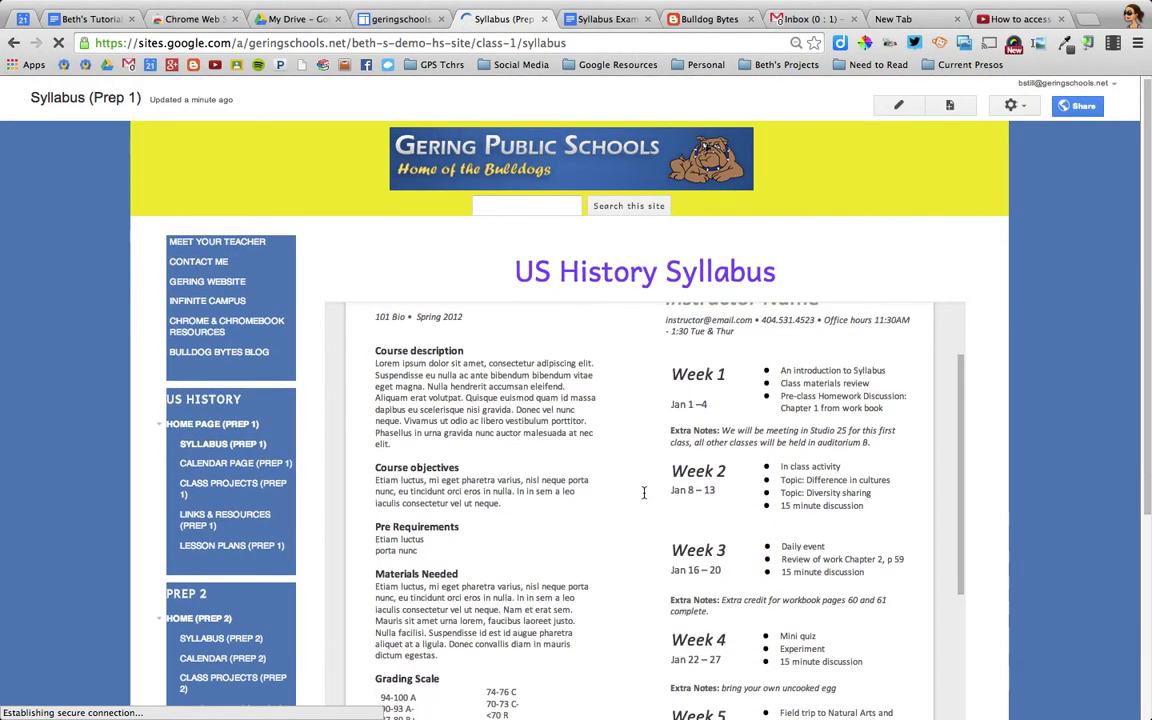
scroll(644, 492, "down", 1)
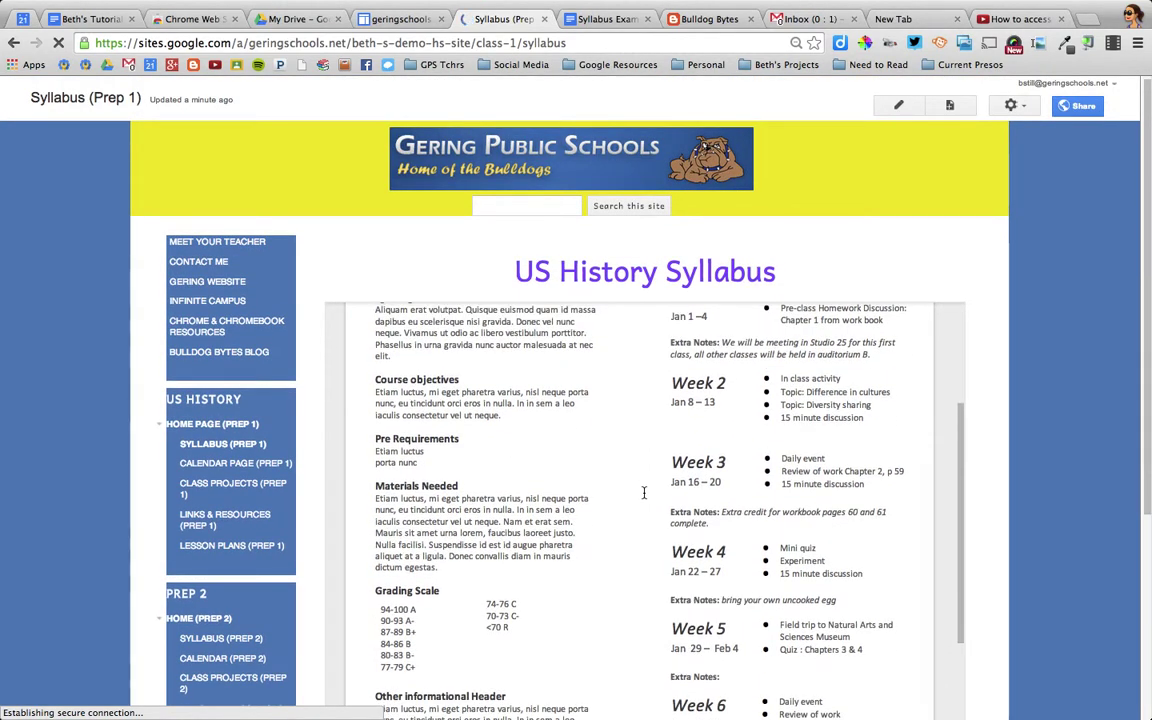
- Open the Calendar Page (Prep 1) under US History and examine its embedded calendar
left_click(225, 468)
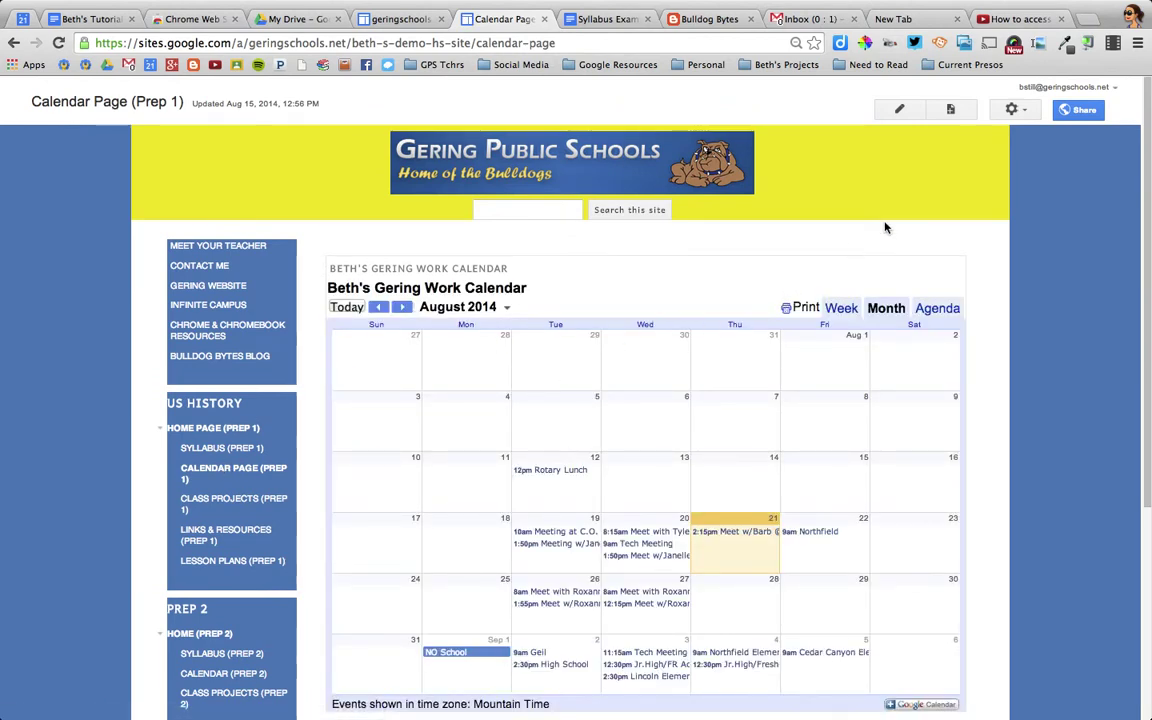
scroll(880, 222, "down", 3)
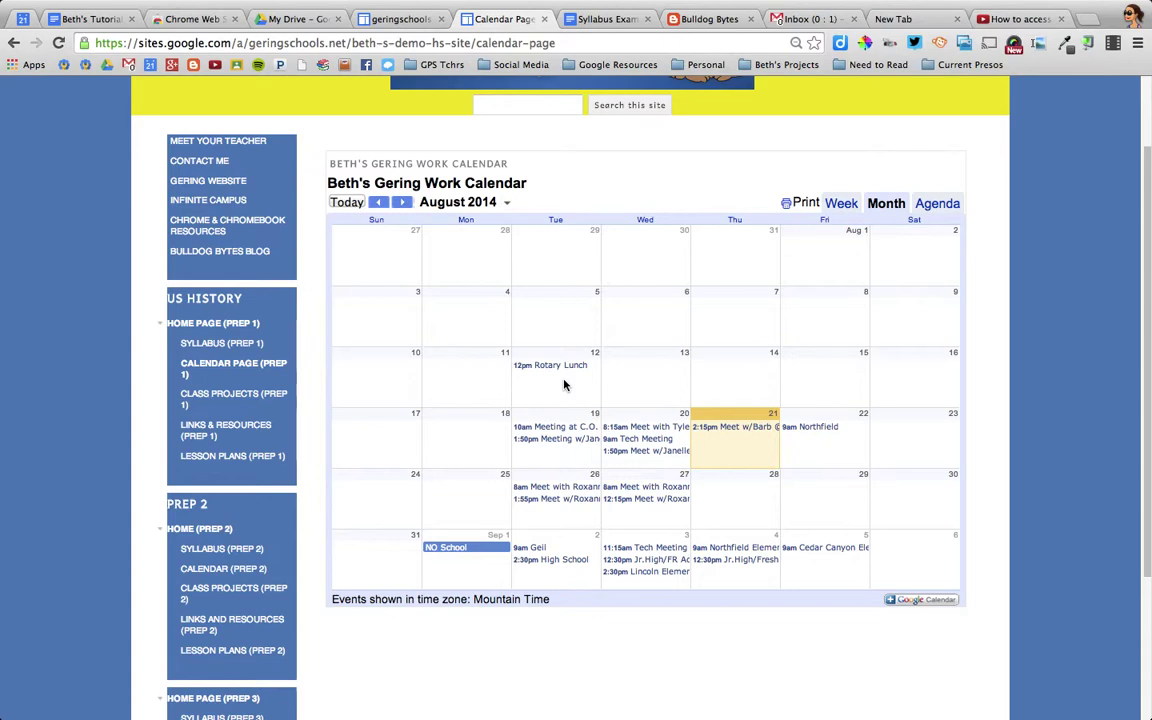
scroll(668, 386, "up", 2)
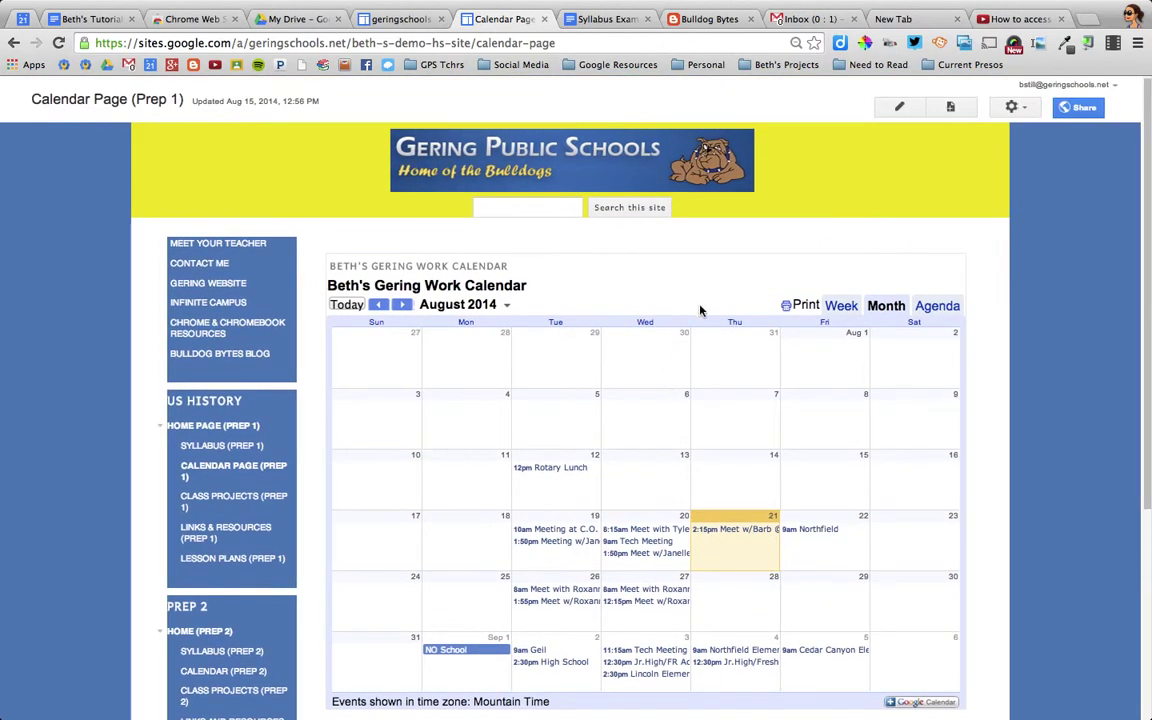
left_click(898, 110)
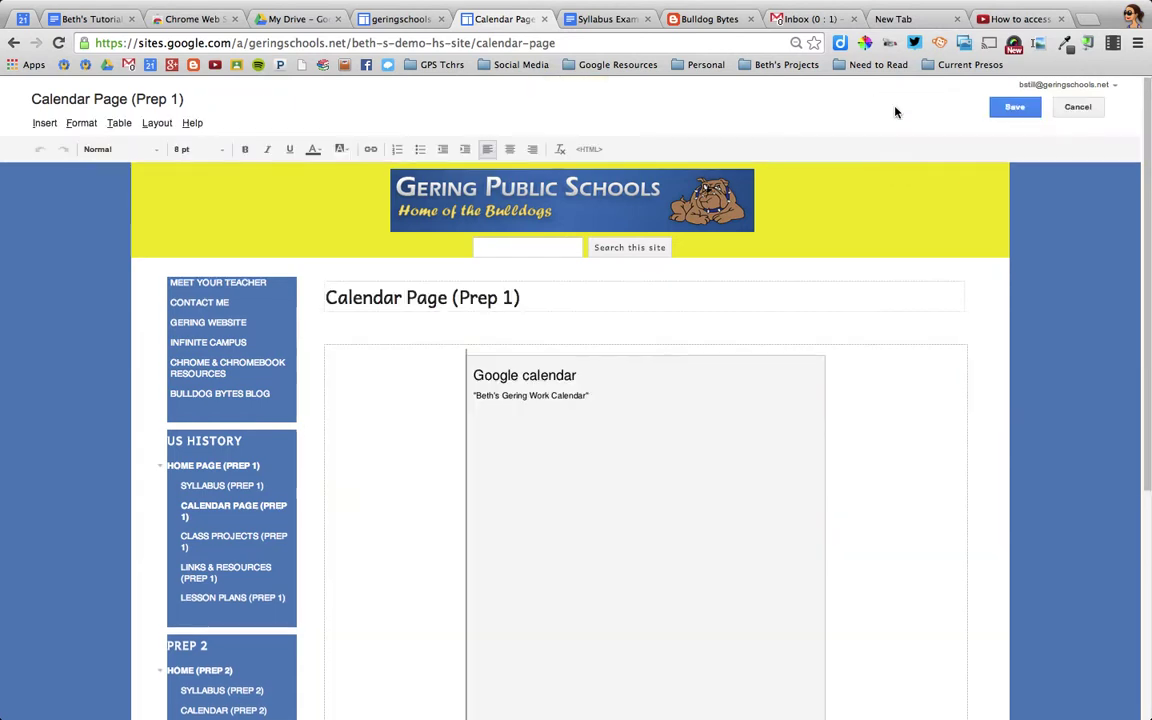
left_click(43, 123)
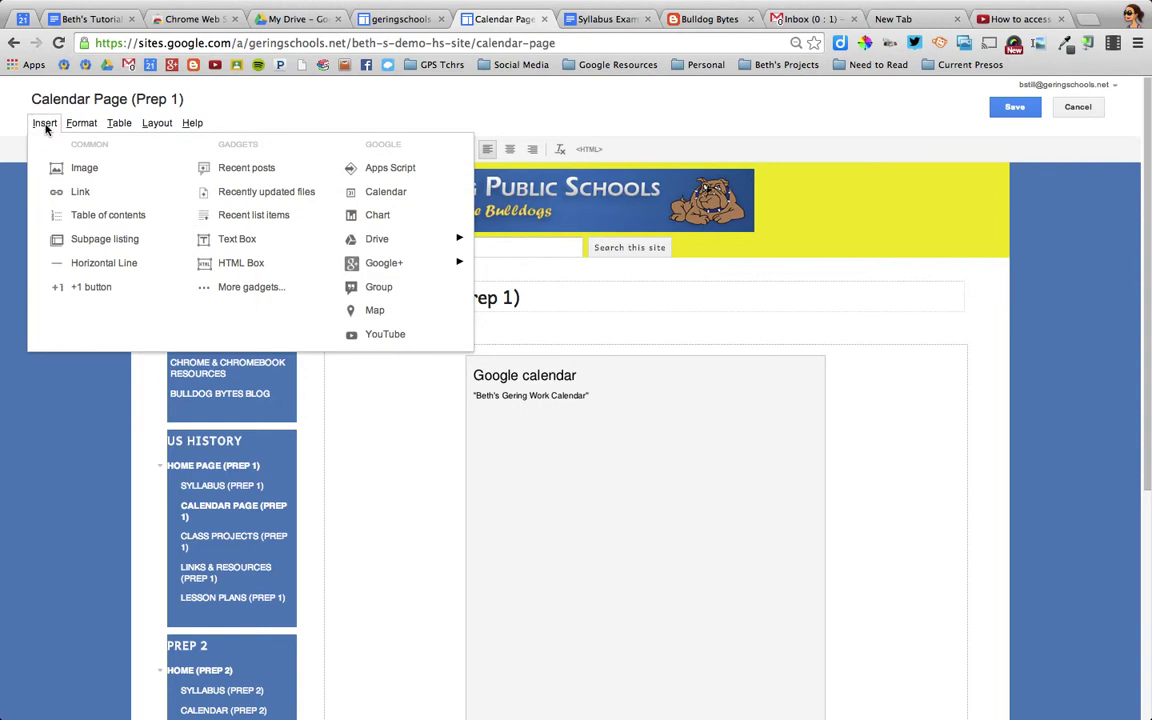
left_click(378, 192)
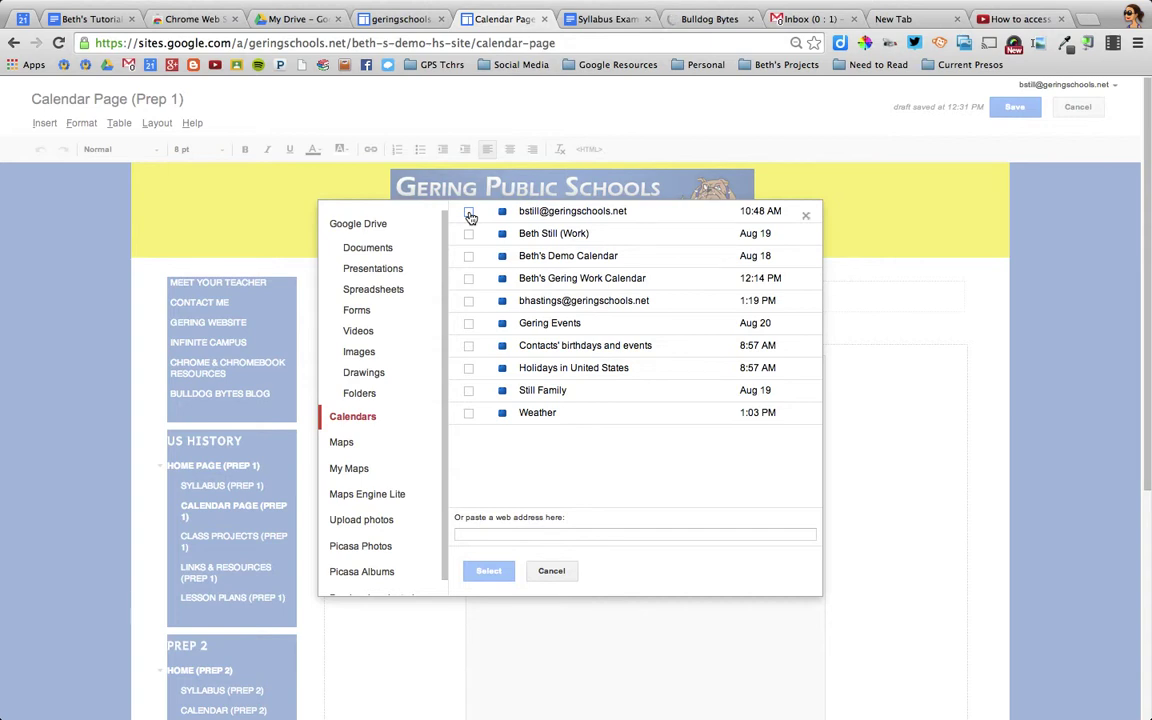
left_click(469, 213)
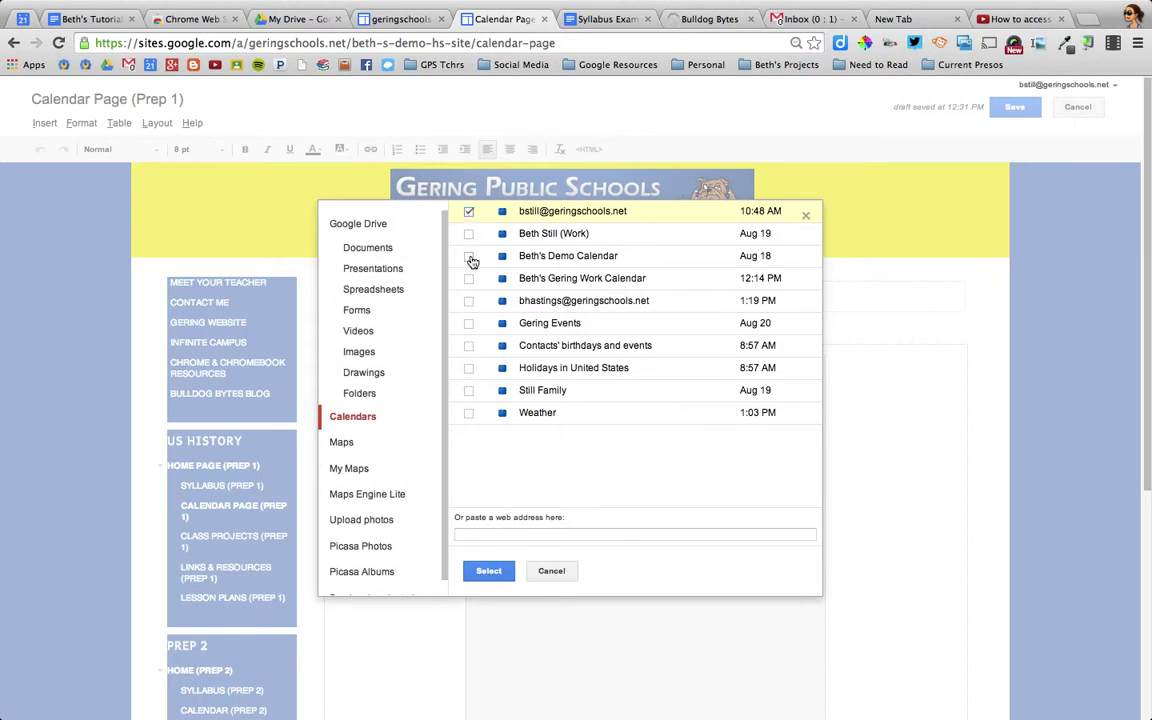
left_click(470, 258)
left_click(469, 280)
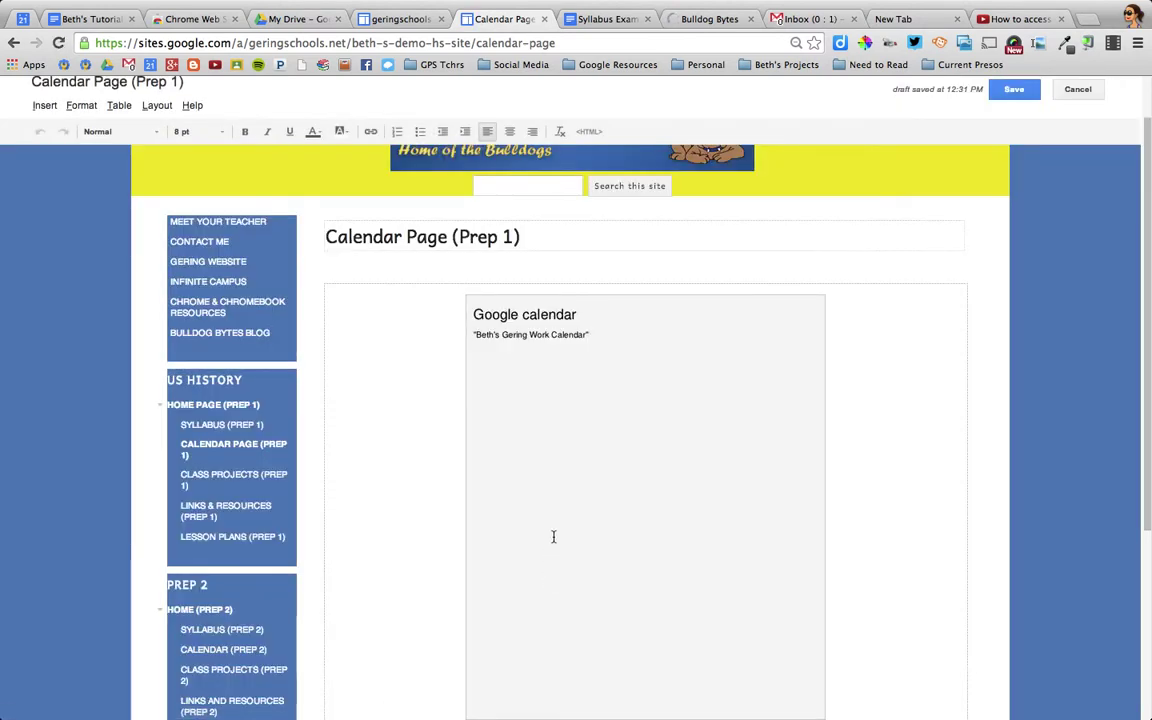
left_click(1014, 92)
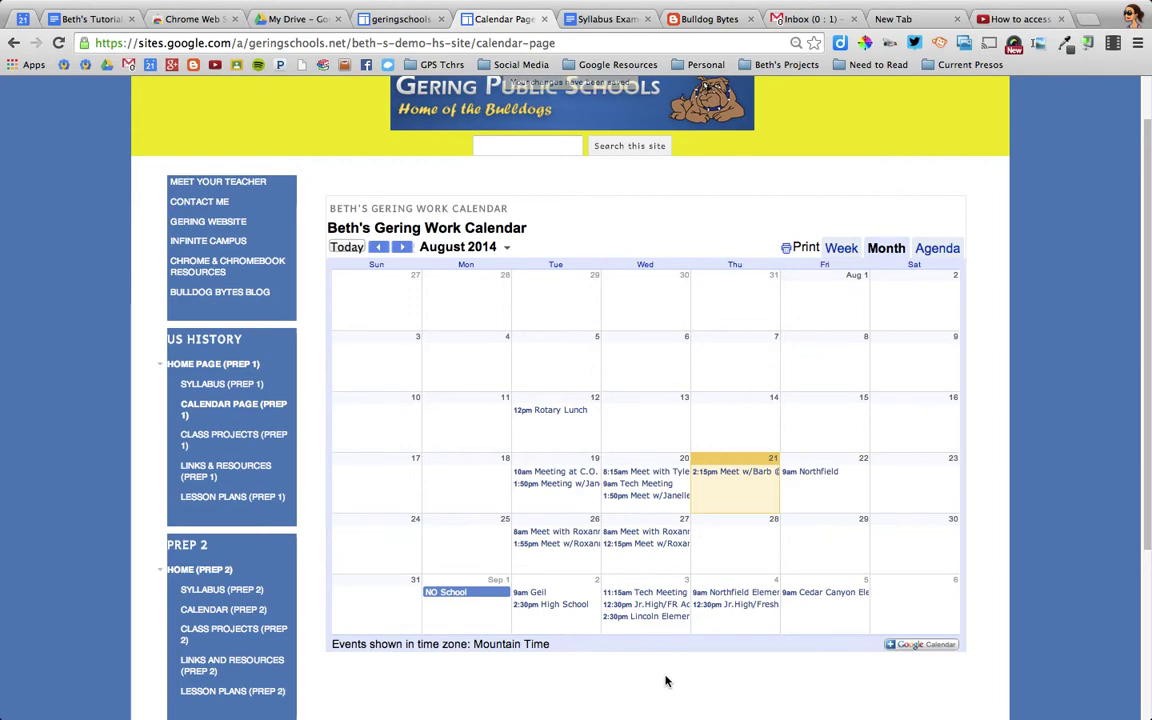
- Open the Class Projects (Prep 1) page under US History and read its placeholder text
scroll(613, 578, "down", 3)
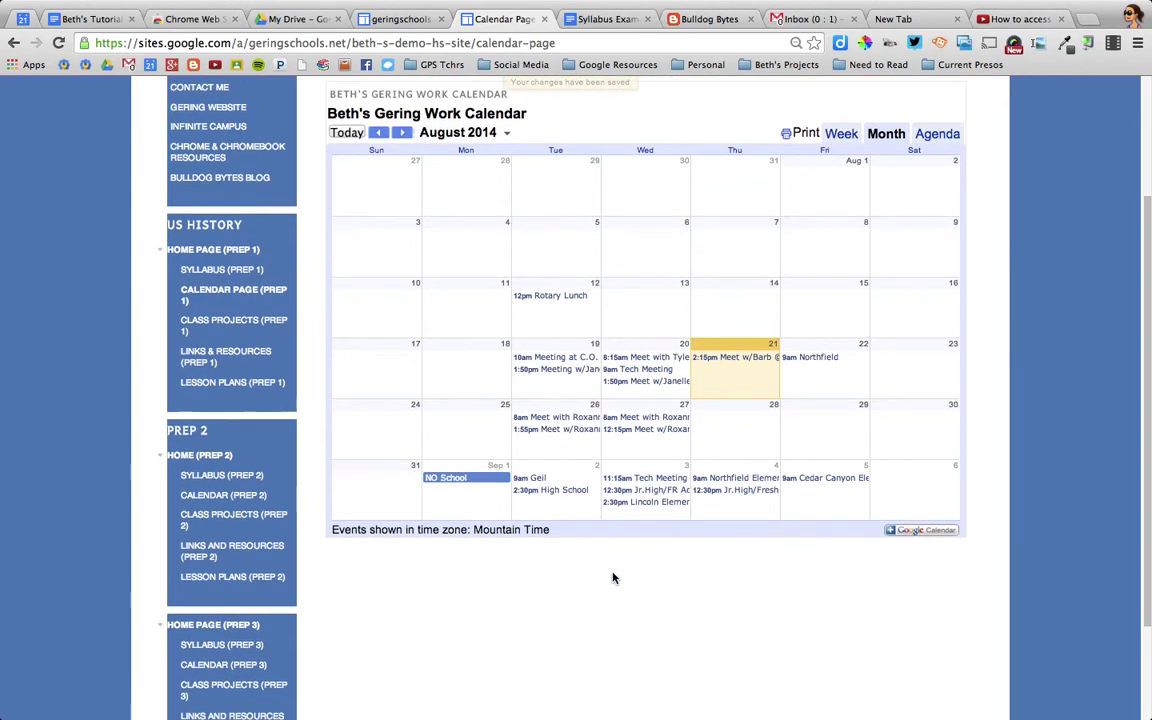
left_click(217, 327)
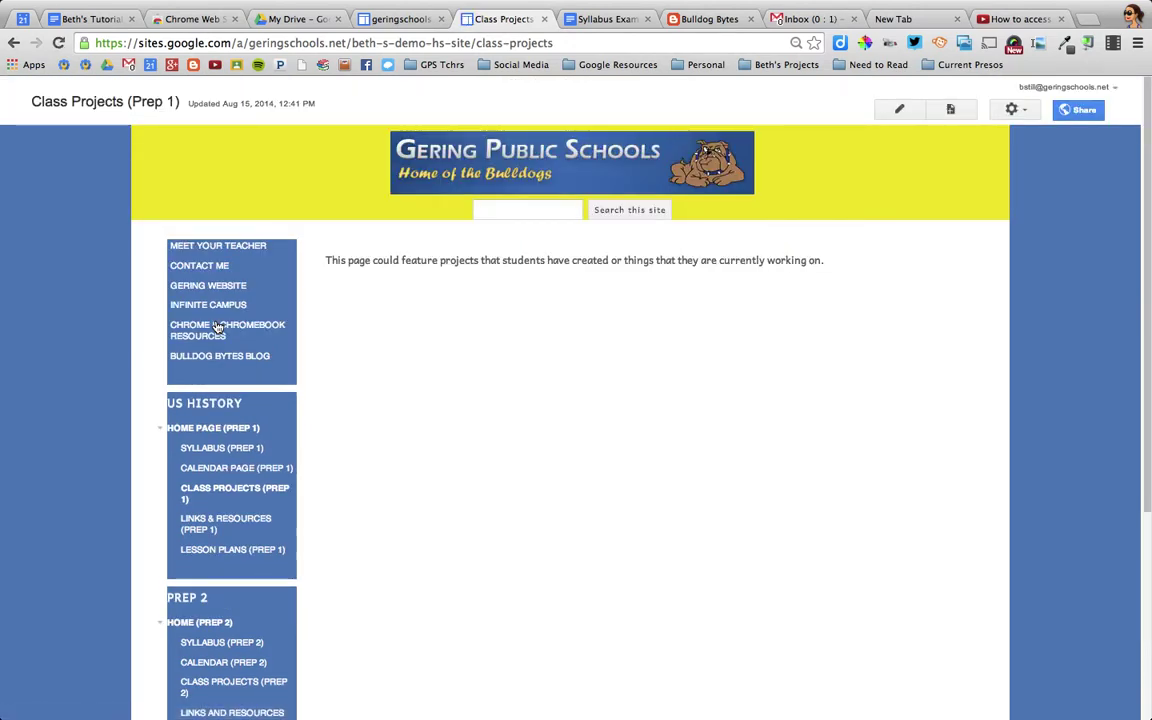
scroll(661, 473, "down", 1)
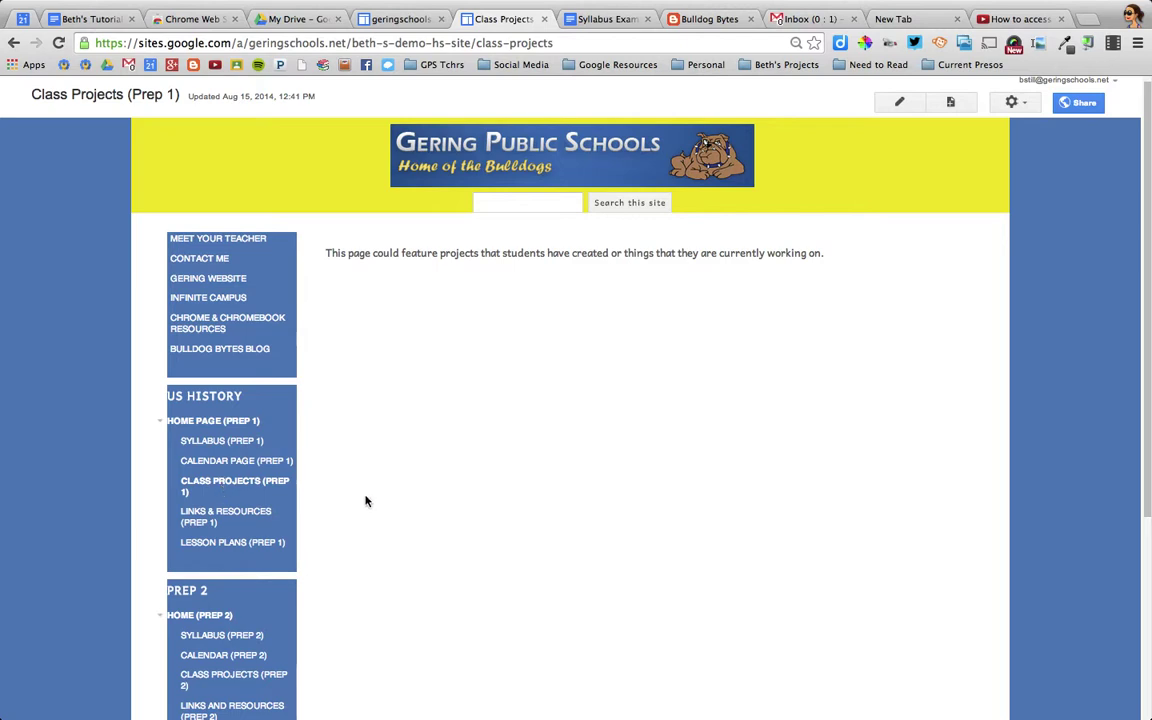
- Open the Links & Resources (Prep 1) page under US History for editing
left_click(247, 516)
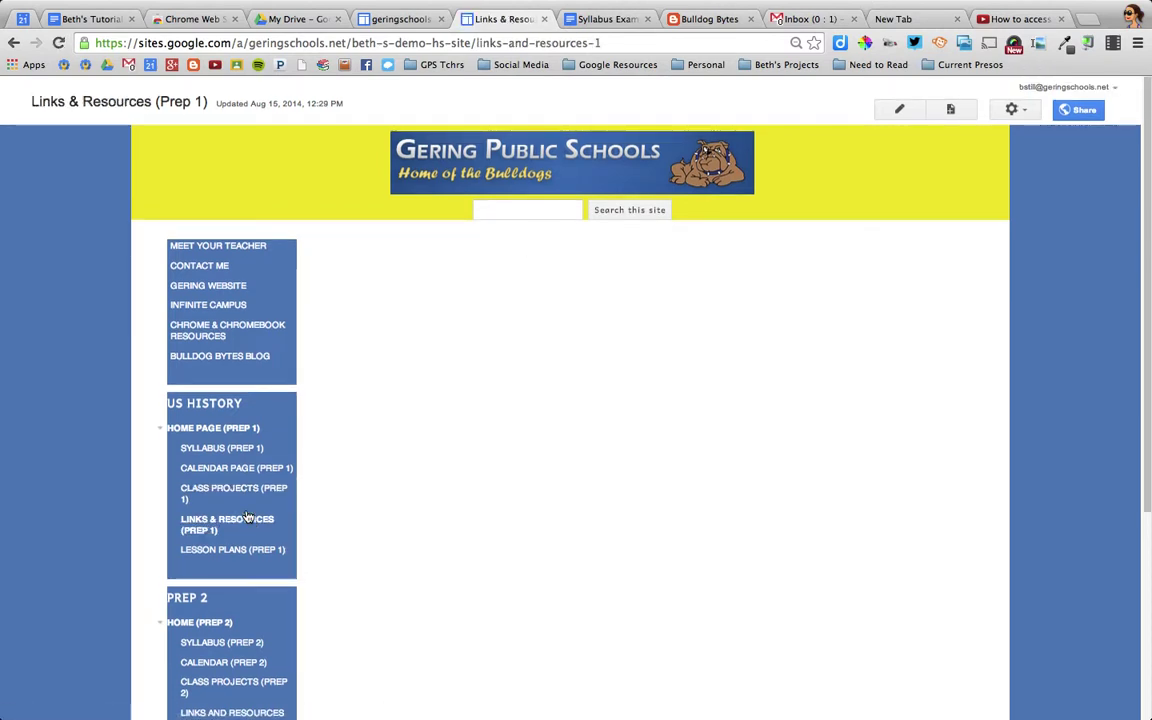
scroll(332, 537, "down", 3)
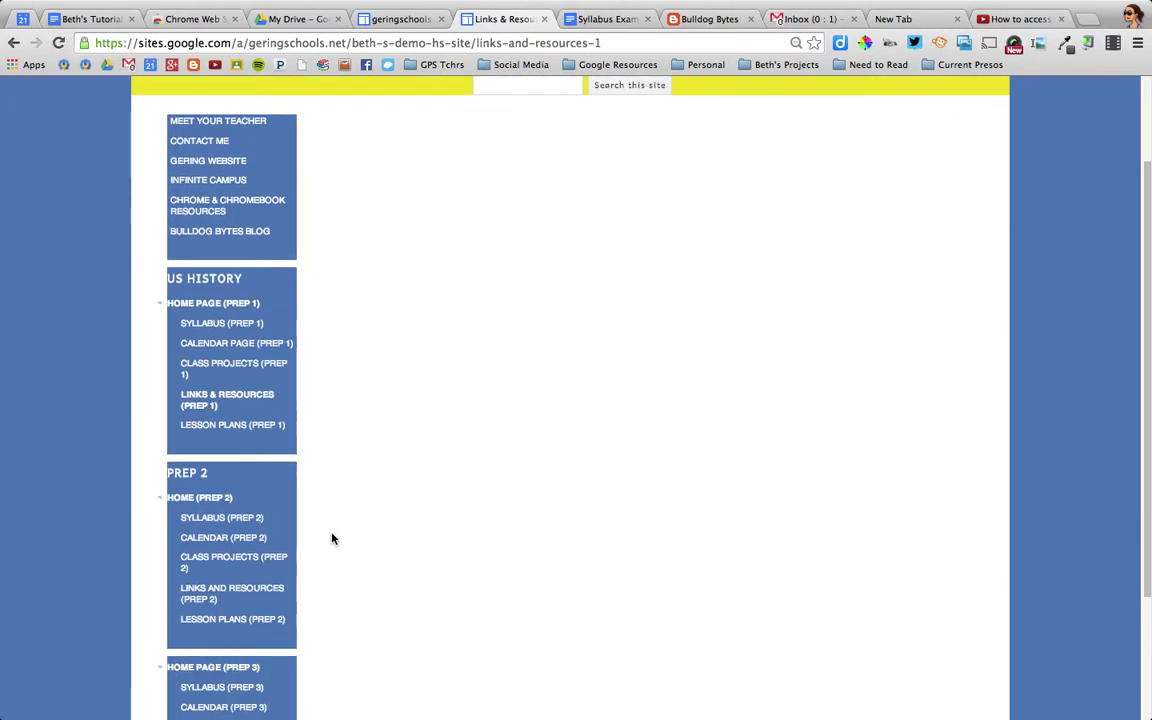
scroll(530, 446, "up", 2)
scroll(530, 446, "up", 2)
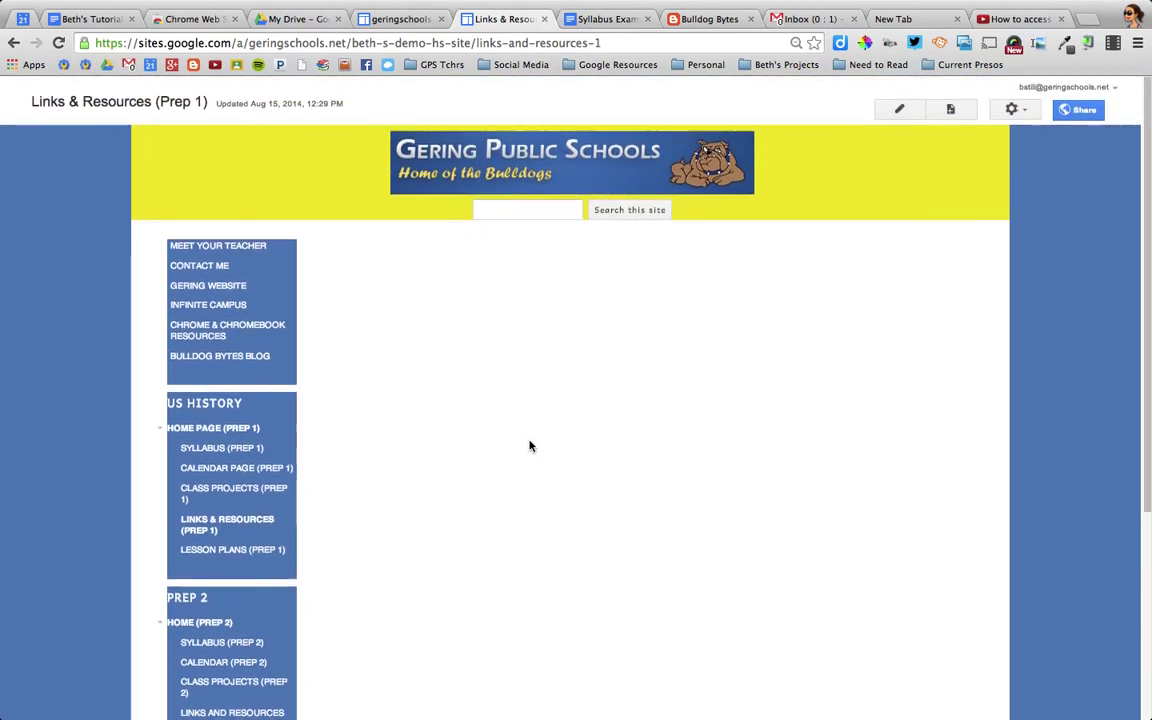
left_click(900, 112)
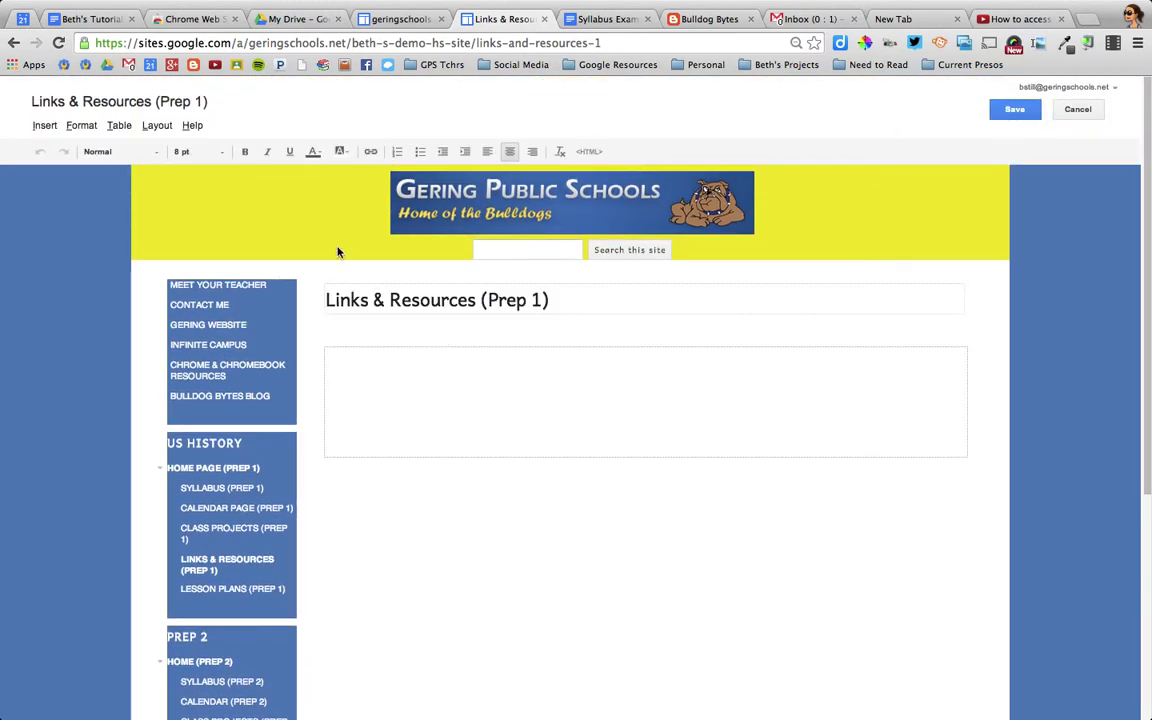
- Search the Google Drive documents for "resources", insert Resources and Links Demo into the page and save it
left_click(47, 128)
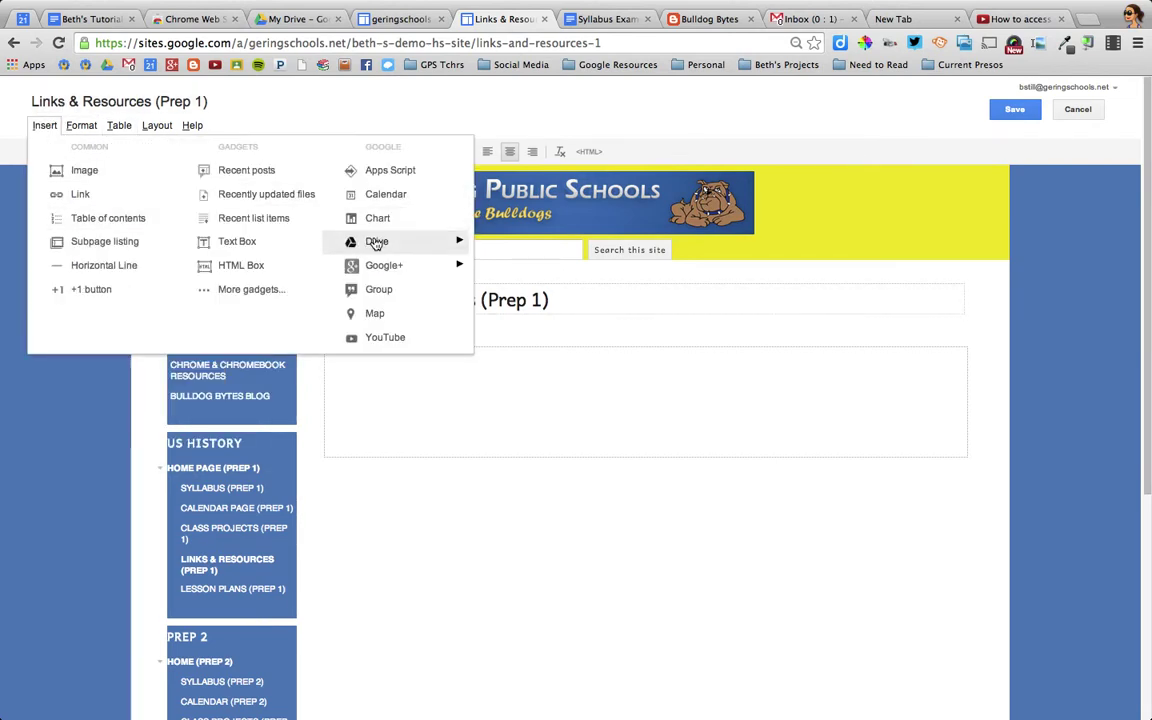
mouse_move(377, 241)
left_click(537, 241)
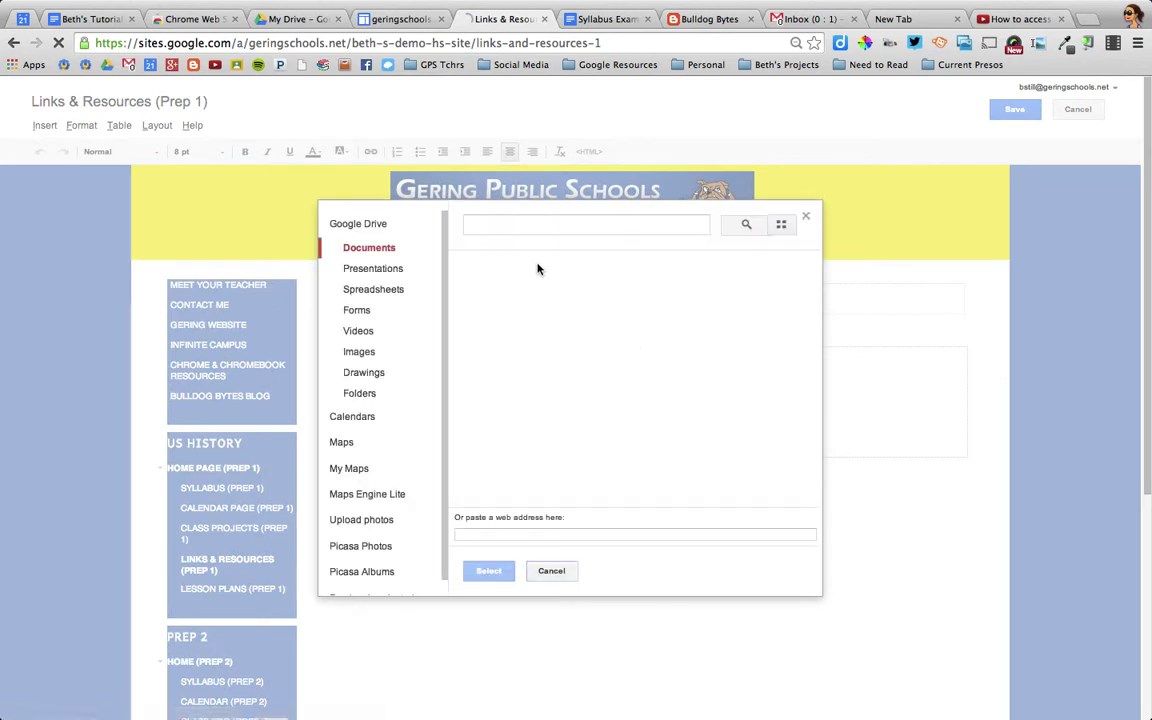
type("resources")
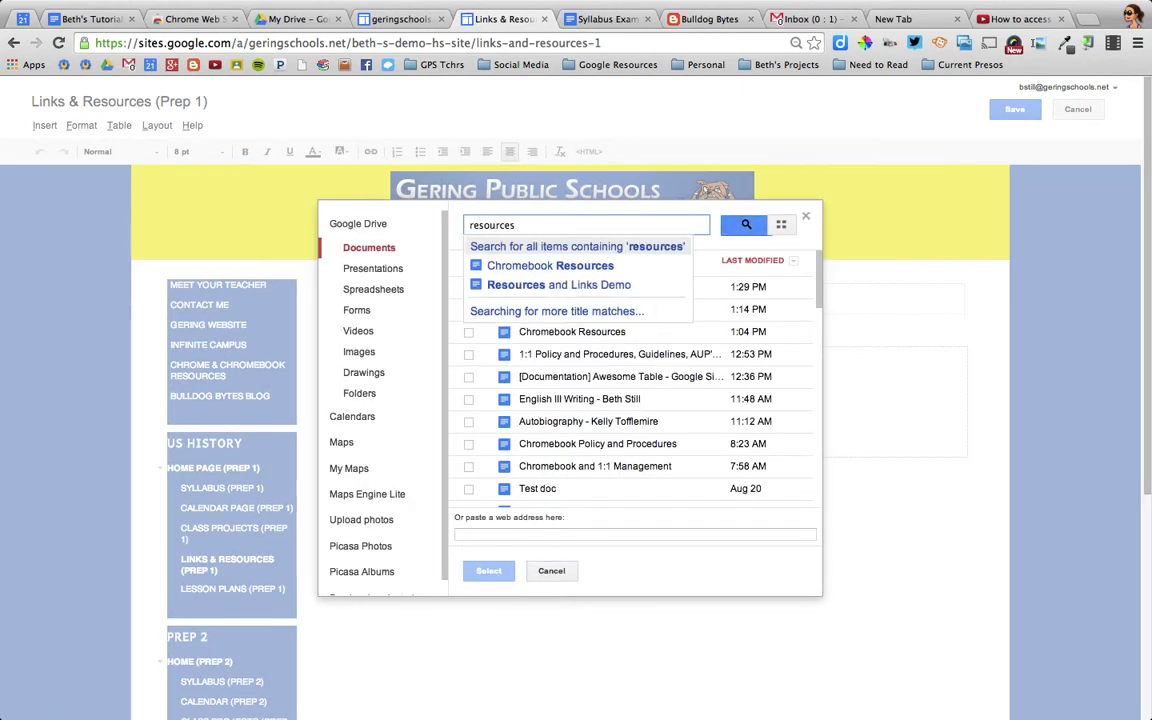
left_click(546, 285)
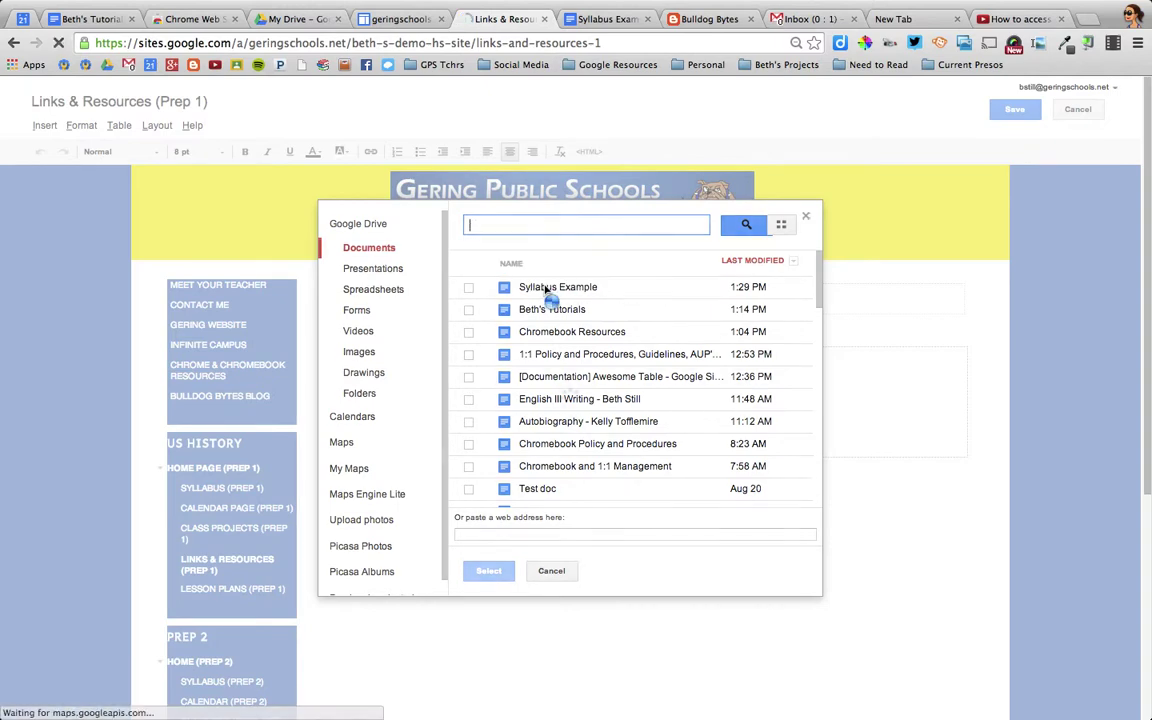
left_click(419, 490)
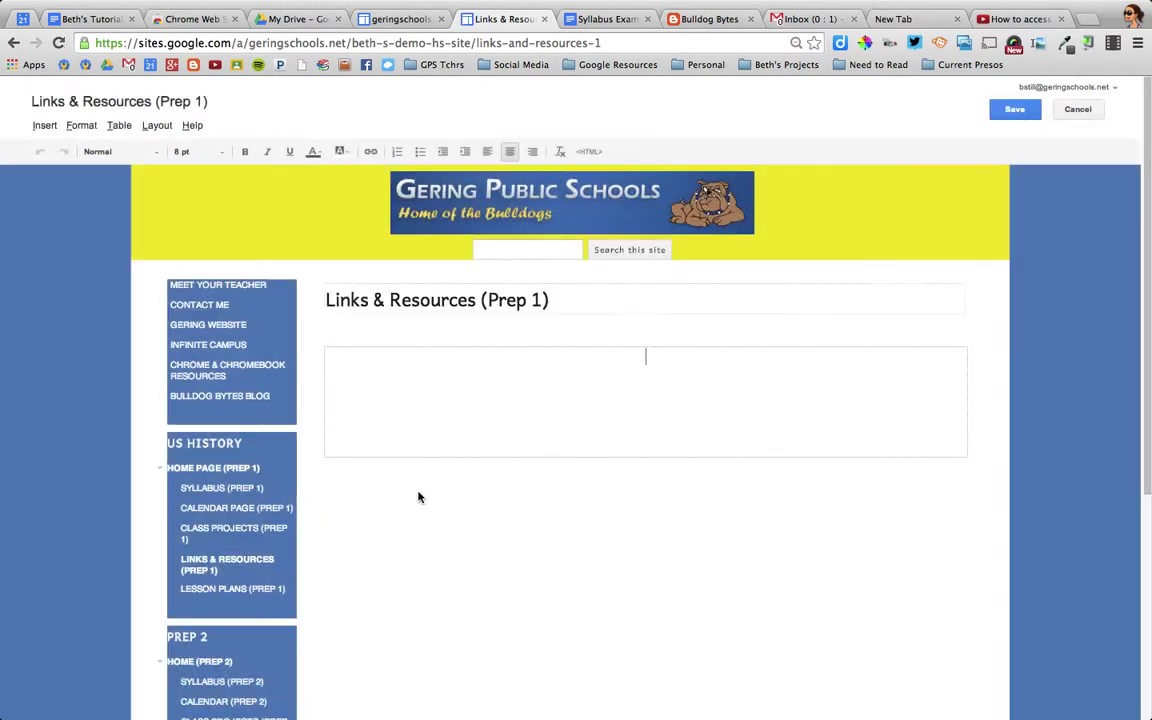
left_click(1018, 110)
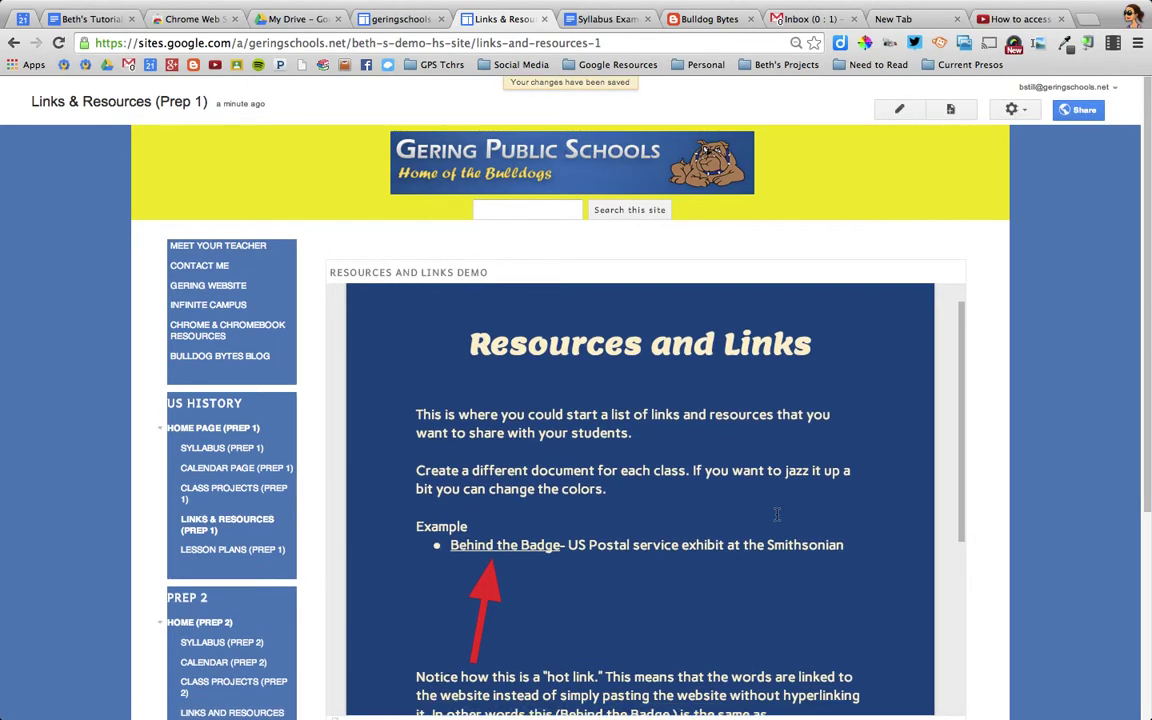
- Review the embedded Resources and Links document on the saved page down to its open link
scroll(777, 514, "down", 1)
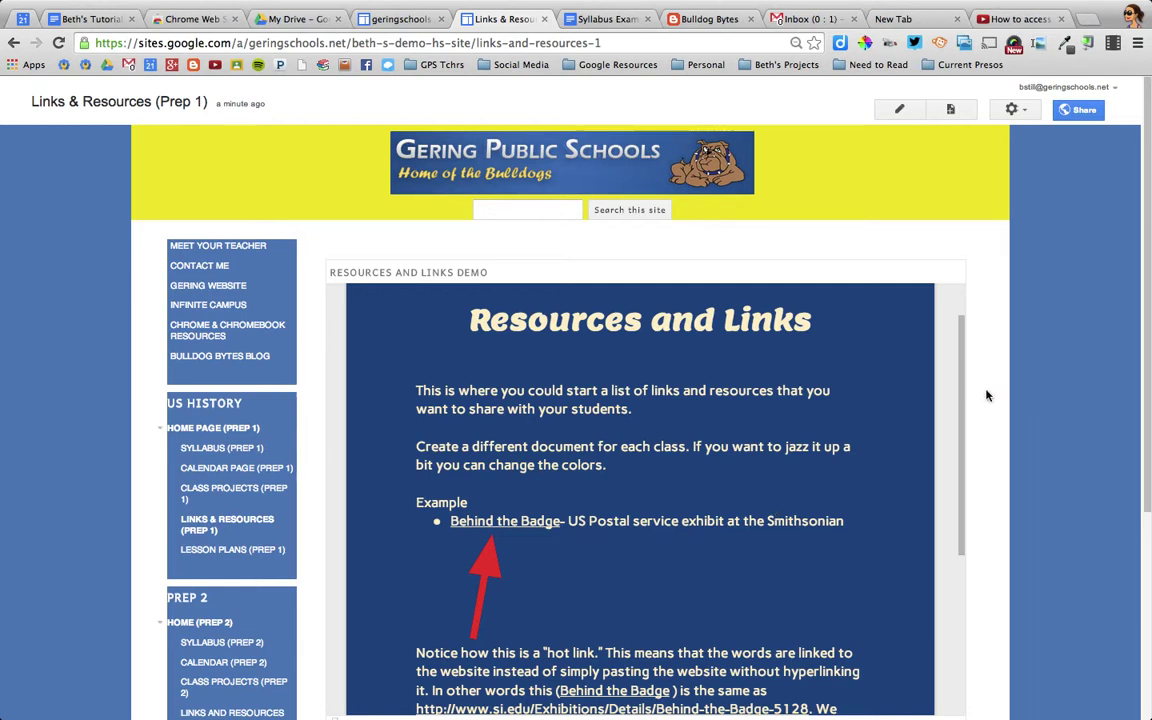
left_click_drag(963, 380, 963, 445)
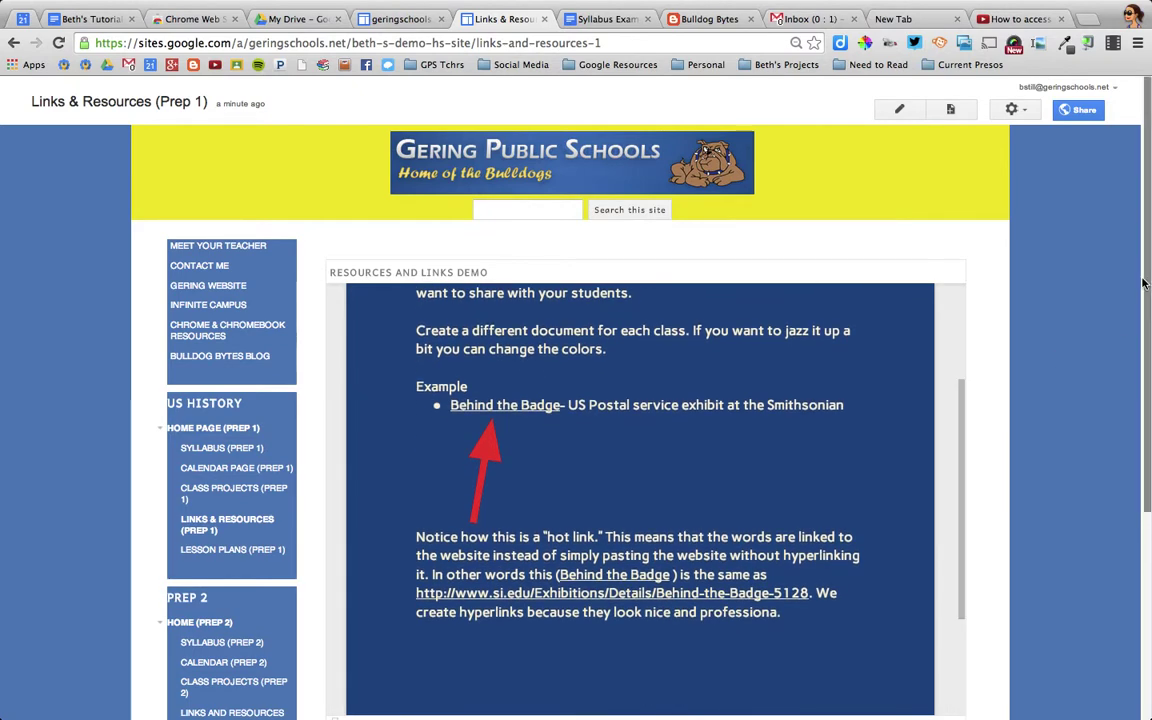
left_click_drag(1147, 300, 1147, 365)
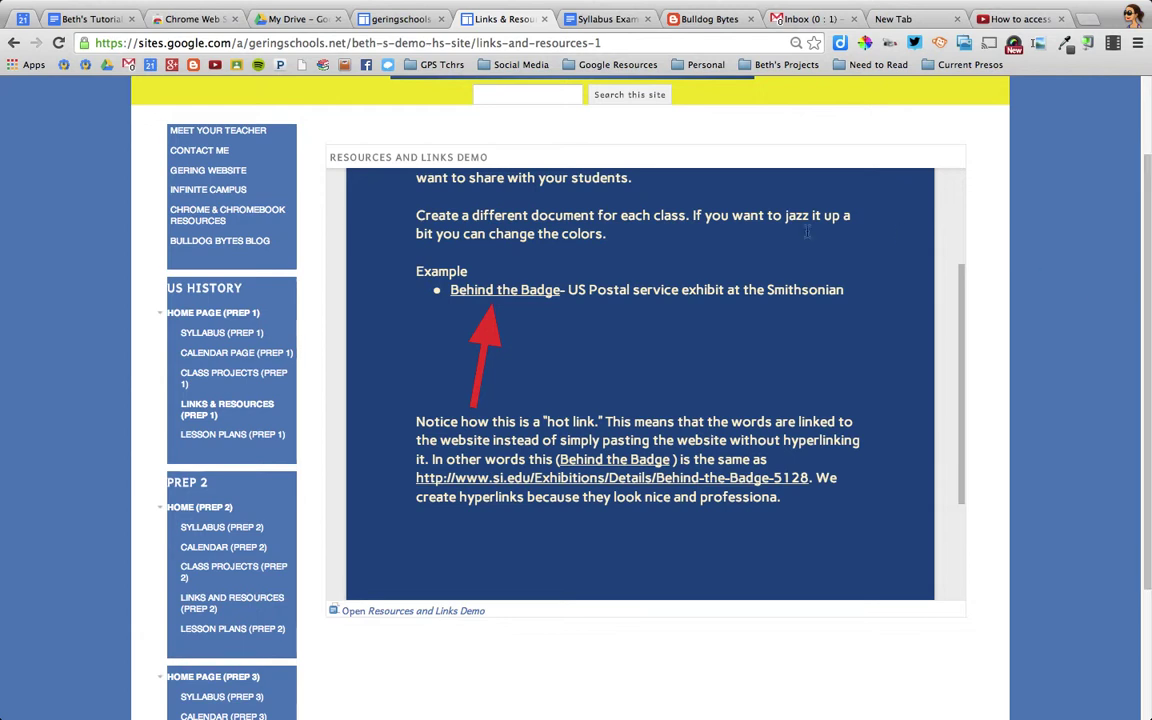
- Review the Behind the Badge example and the hot link explanation in the embedded Resources and Links document
right_click(415, 414)
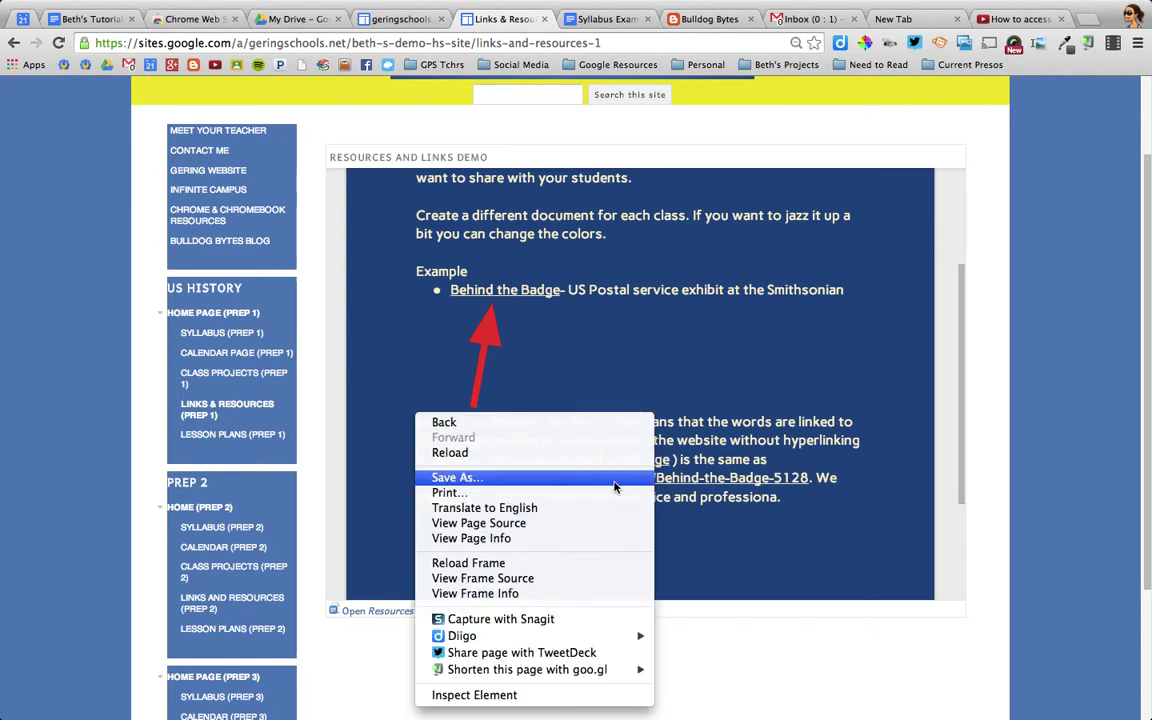
left_click(702, 358)
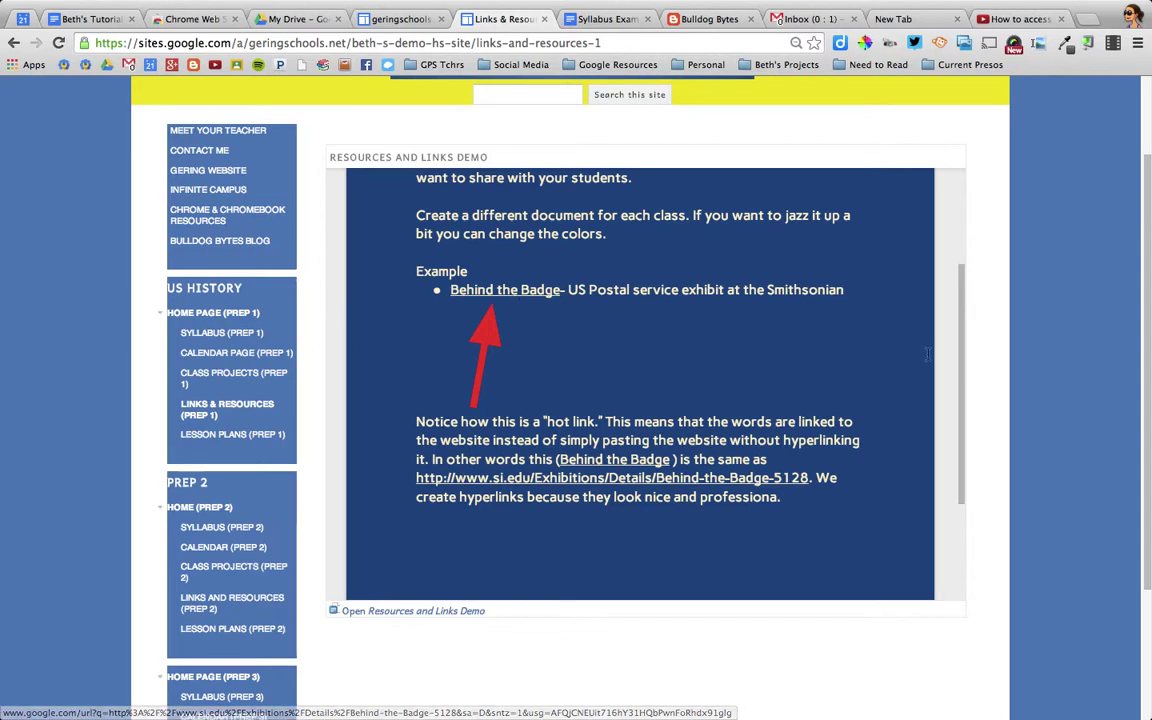
scroll(964, 305, "up", 3)
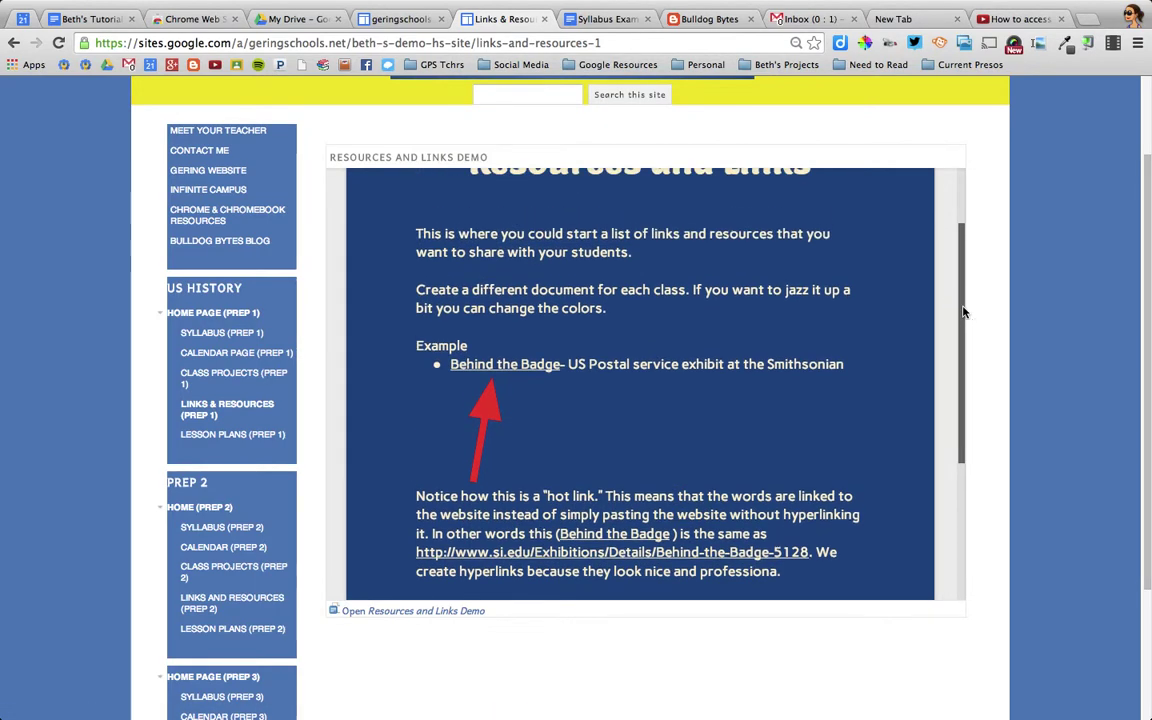
left_click_drag(964, 305, 982, 360)
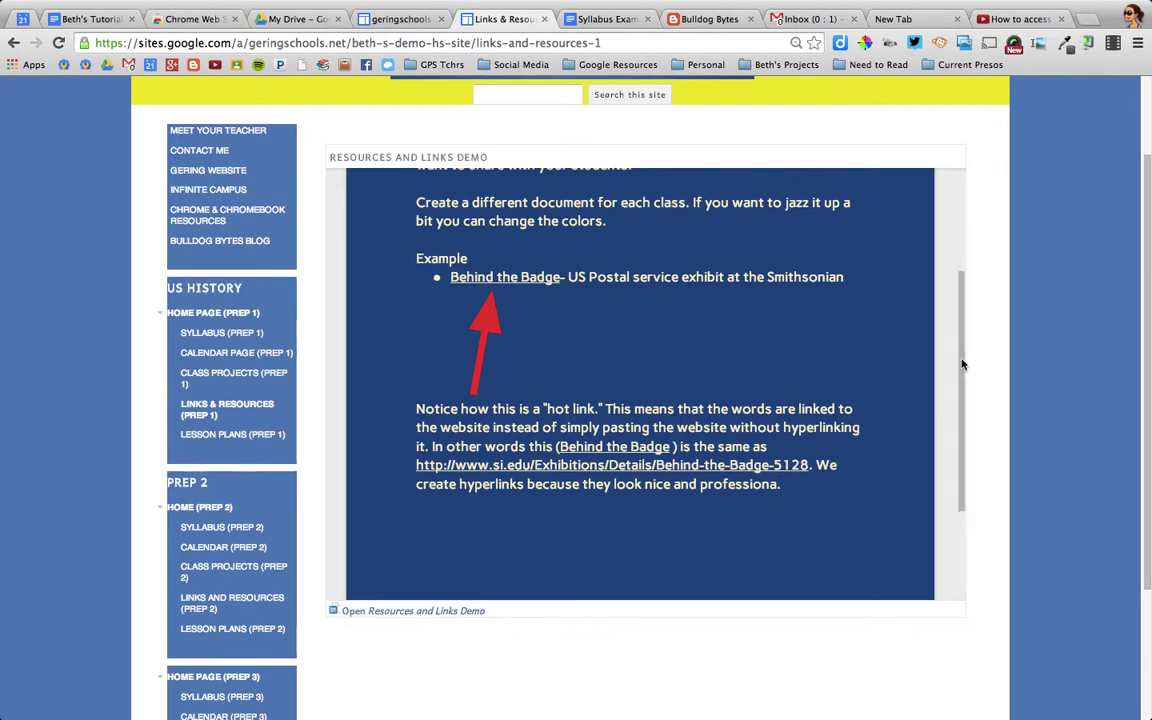
left_click_drag(964, 360, 968, 235)
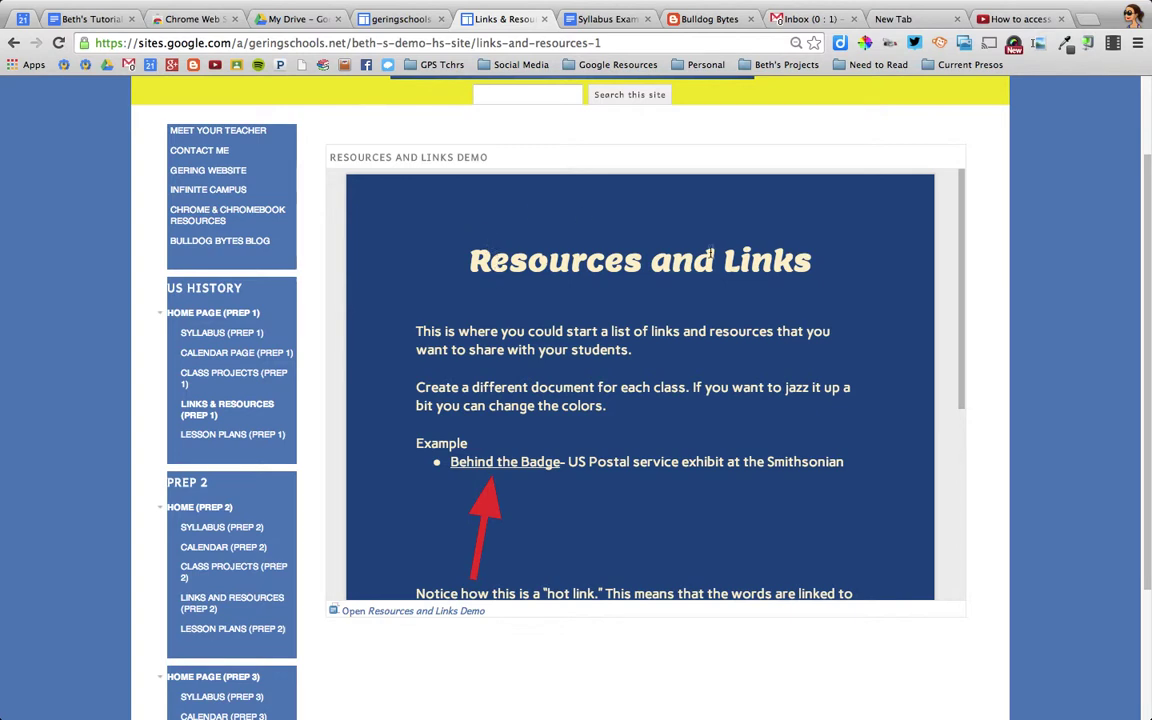
left_click_drag(960, 219, 966, 300)
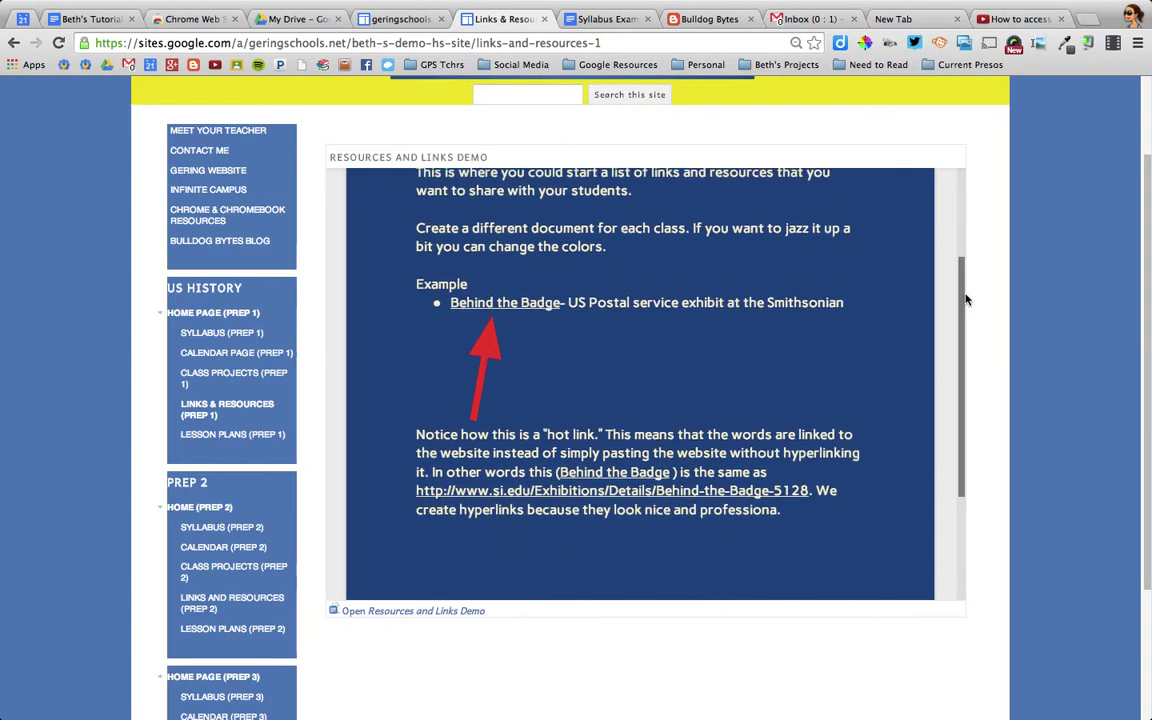
- Open the Lesson Plans (Prep 1) page under US History and move on to the Lesson Plans (Prep 2) page
left_click(214, 441)
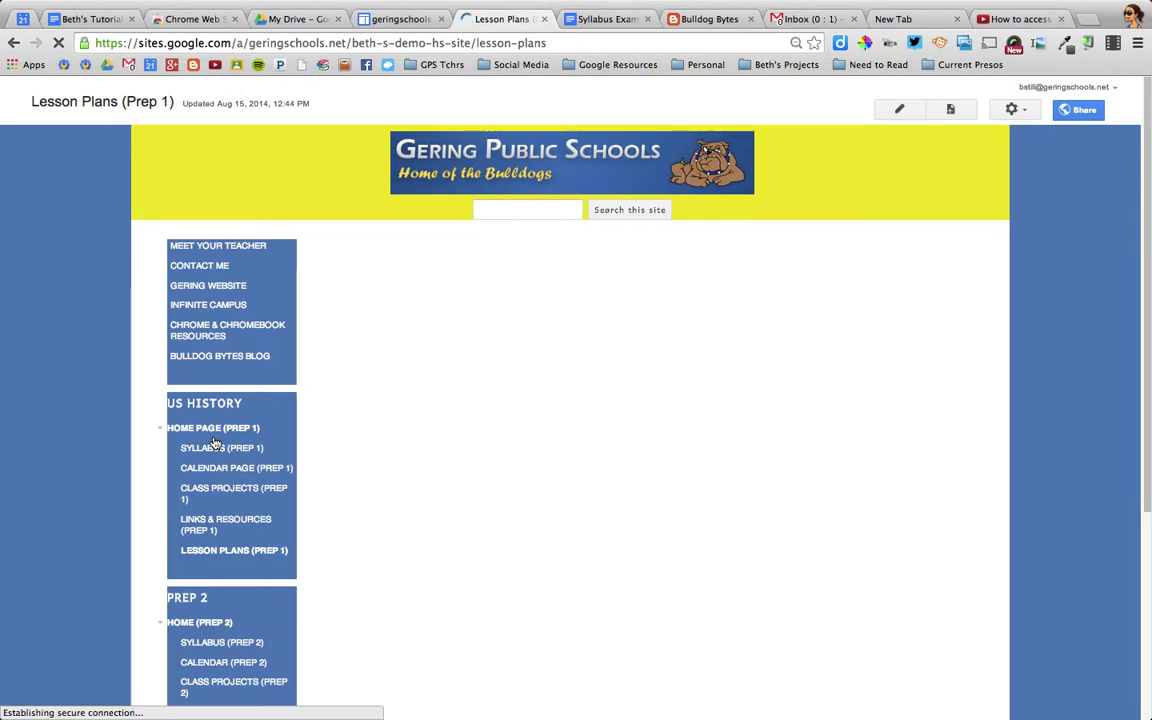
scroll(213, 443, "down", 4)
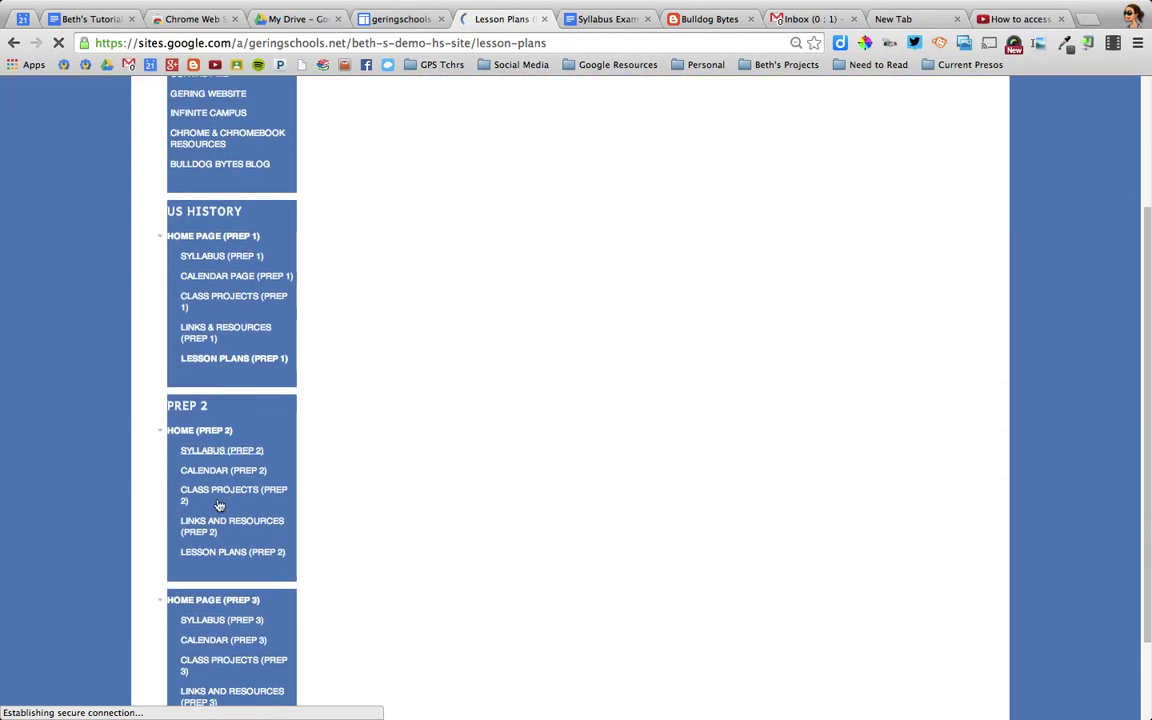
left_click(243, 553)
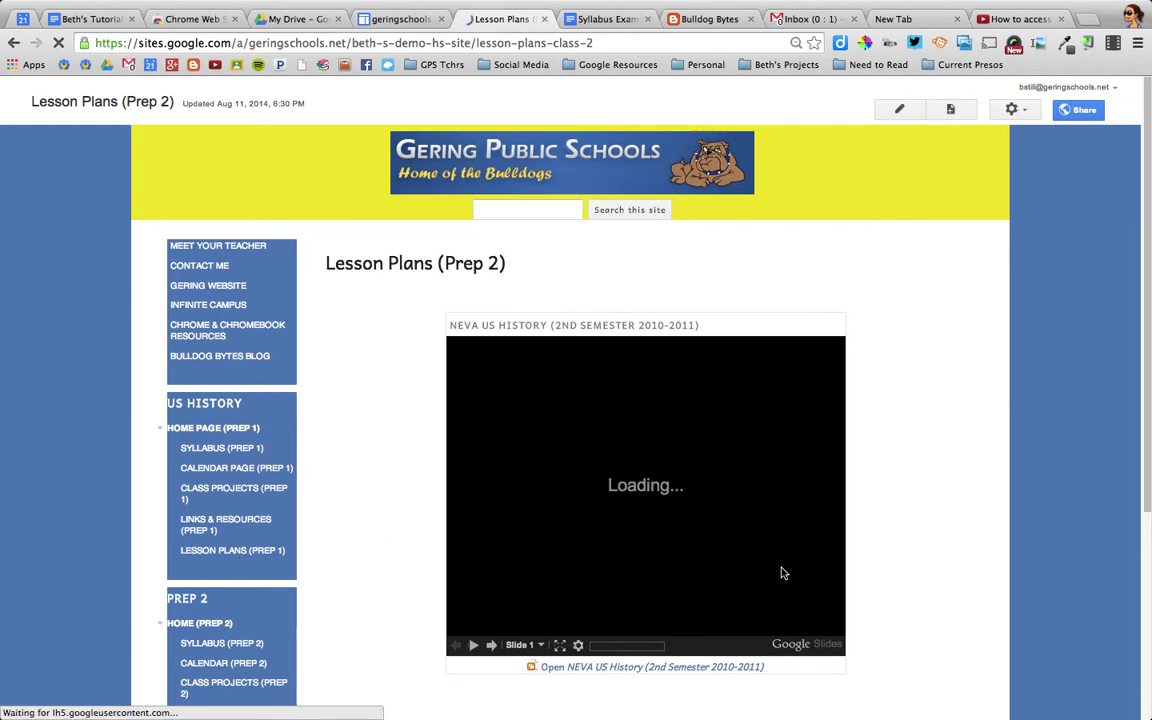
- Page through the embedded NEVA US History weekly lesson plan presentation from slide 1 to slide 5
scroll(897, 600, "down", 1)
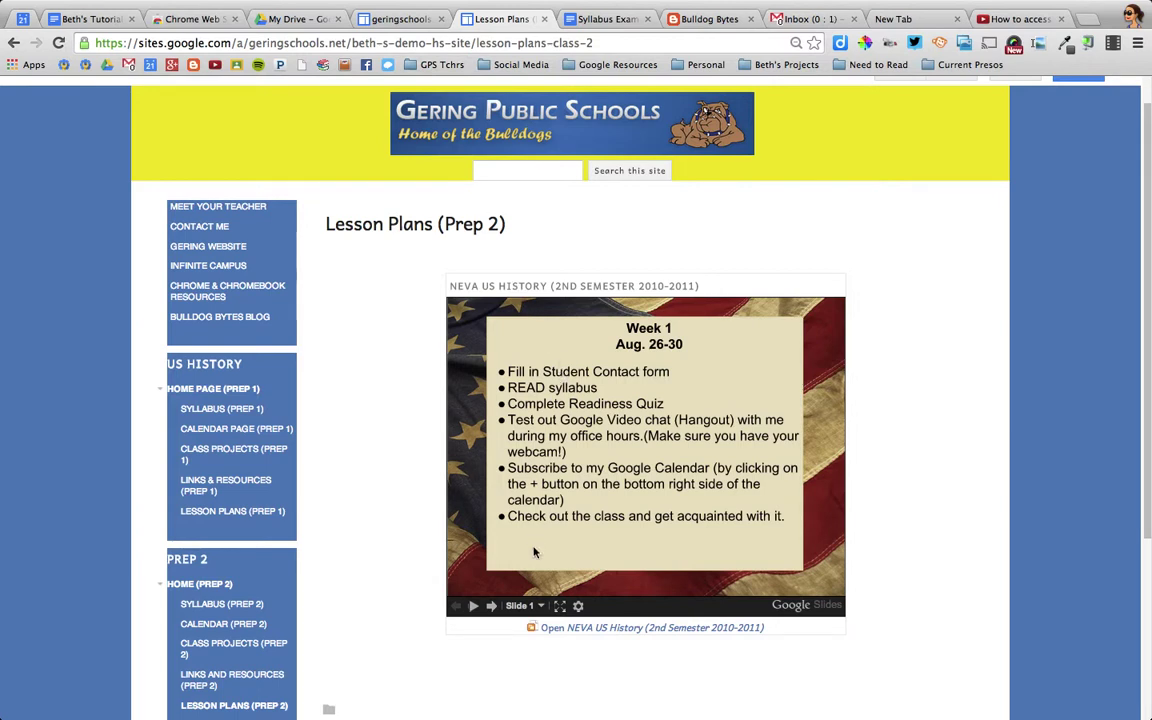
left_click(492, 607)
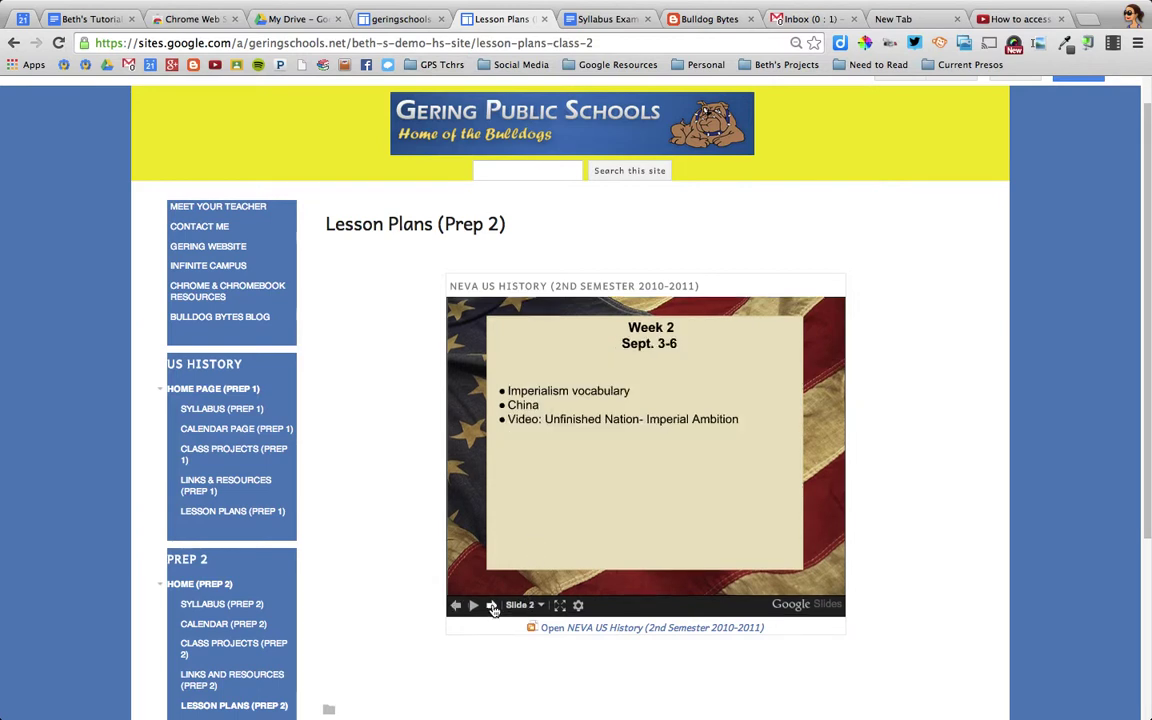
left_click(492, 607)
left_click(492, 607)
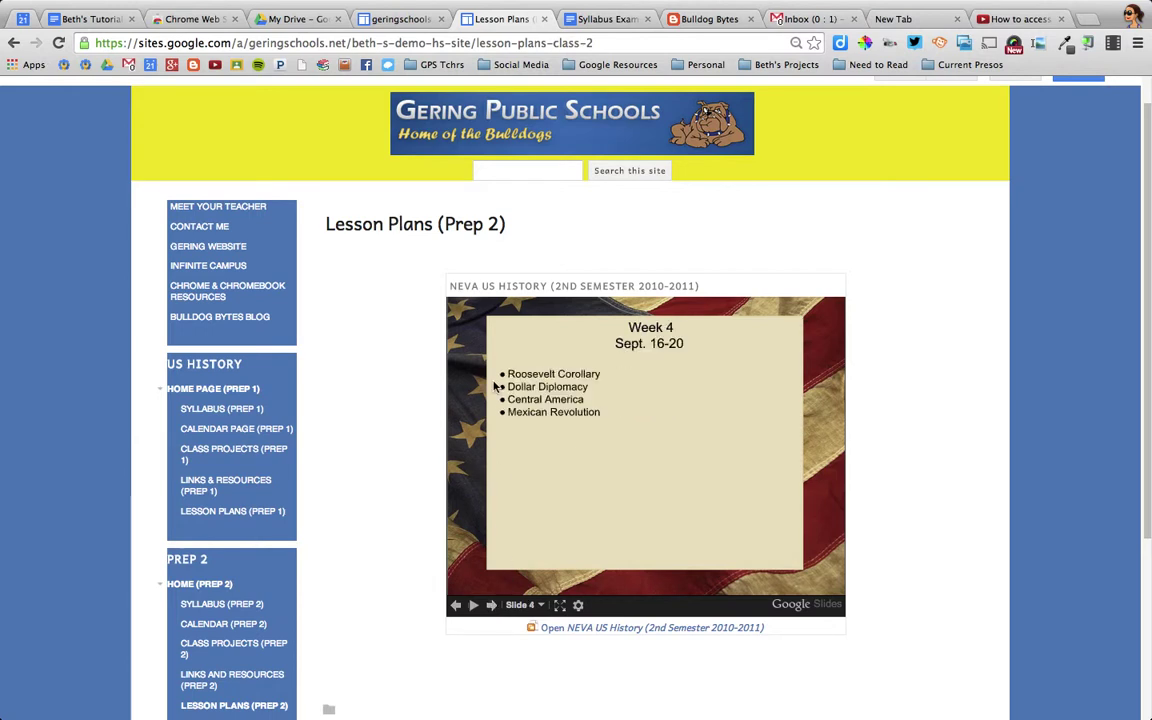
left_click(492, 607)
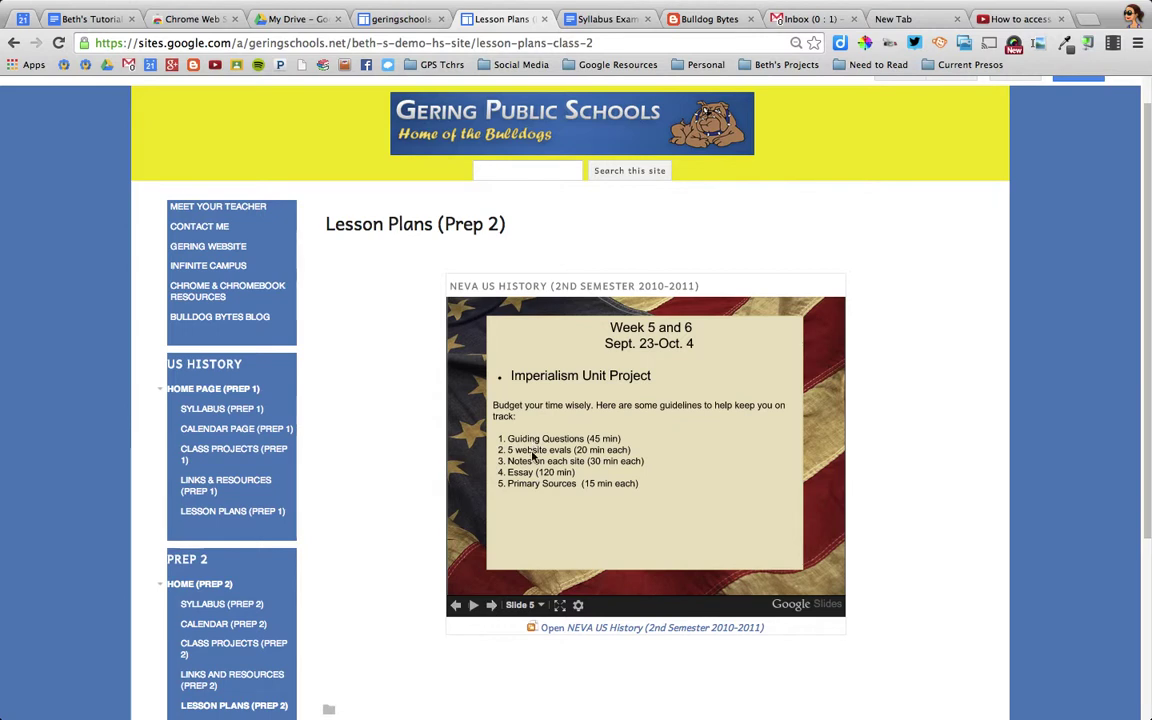